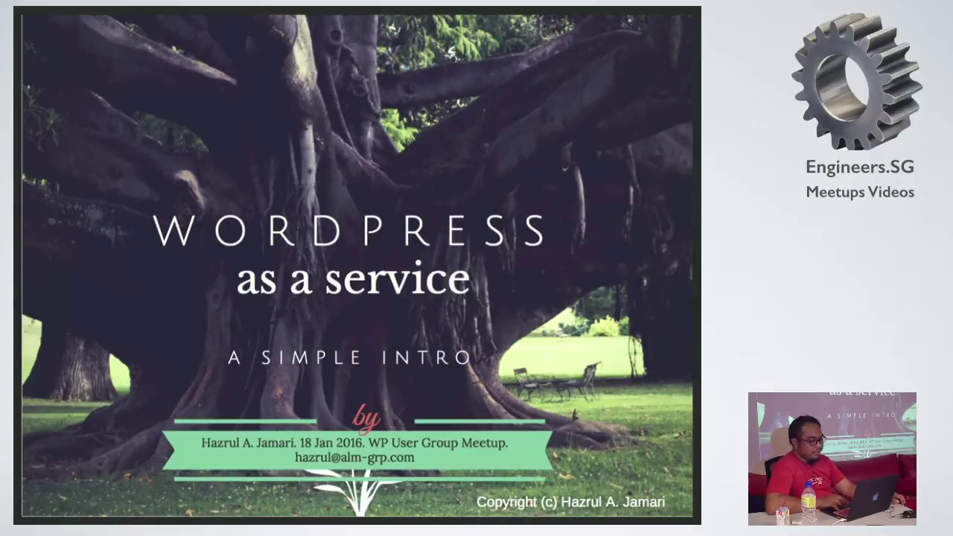
Step: Advance the presentation from the title slide to the 'about' slide listing the talk's topics
click(536, 326)
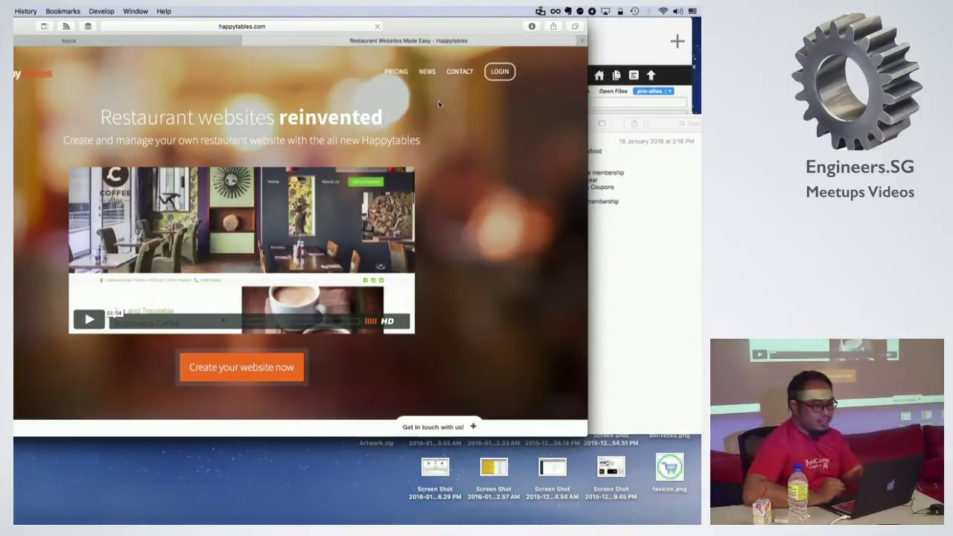
Step: Look up happytables.com on builtwith.com and scroll to its Content Management Systems entry (WordPress)
key(super+l)
text(builtwith.com)
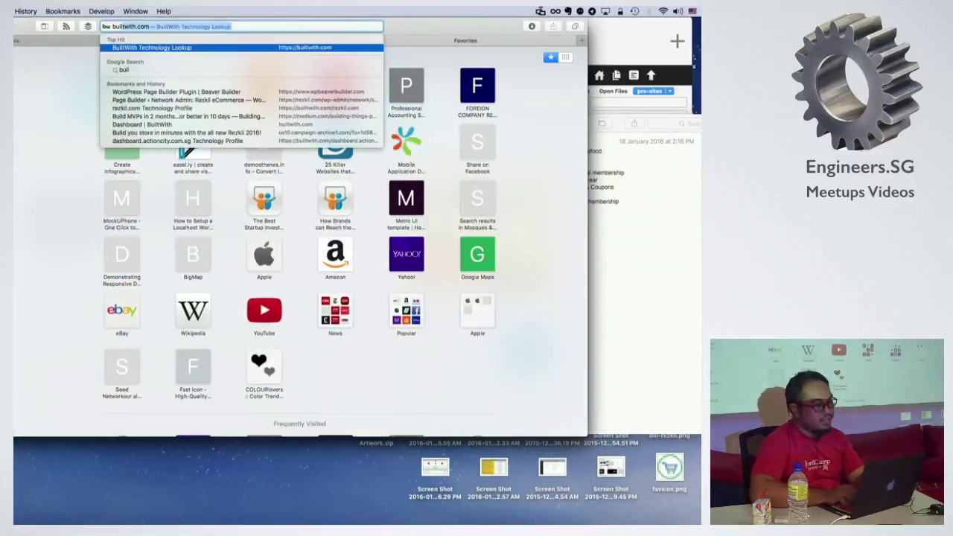
key(Return)
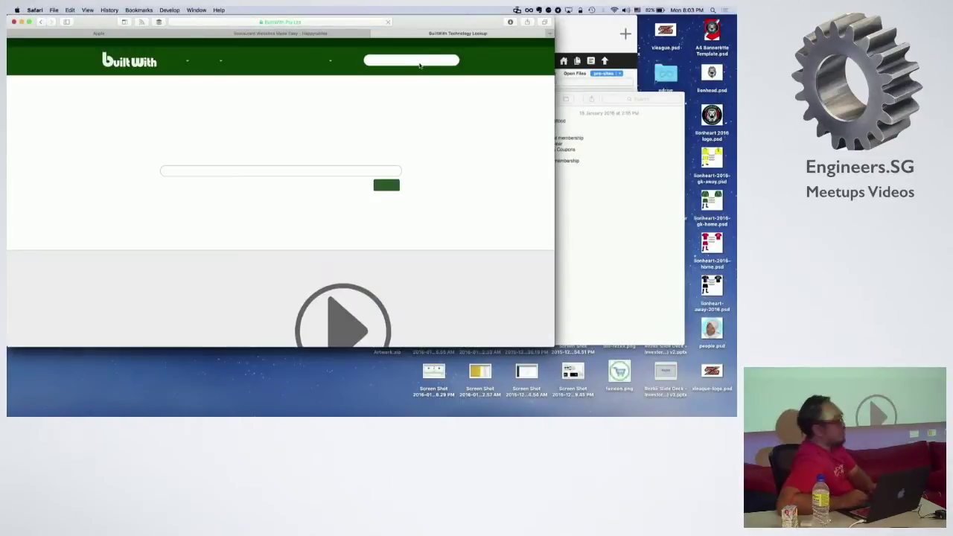
click(423, 59)
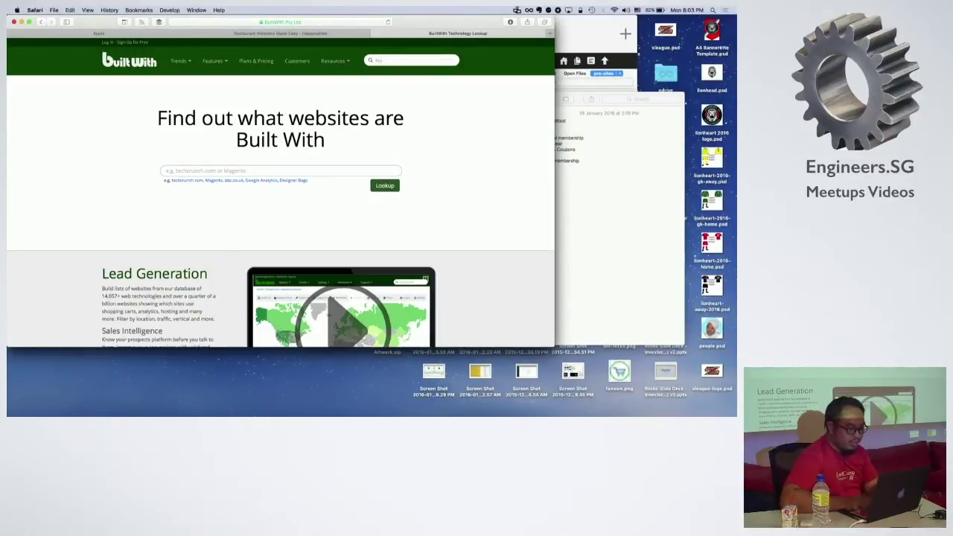
text(happytables)
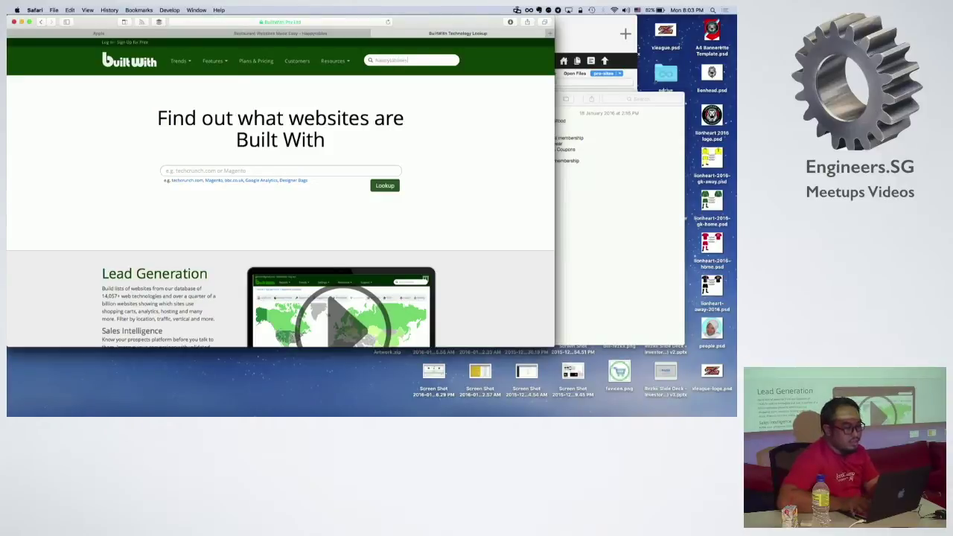
text(.com)
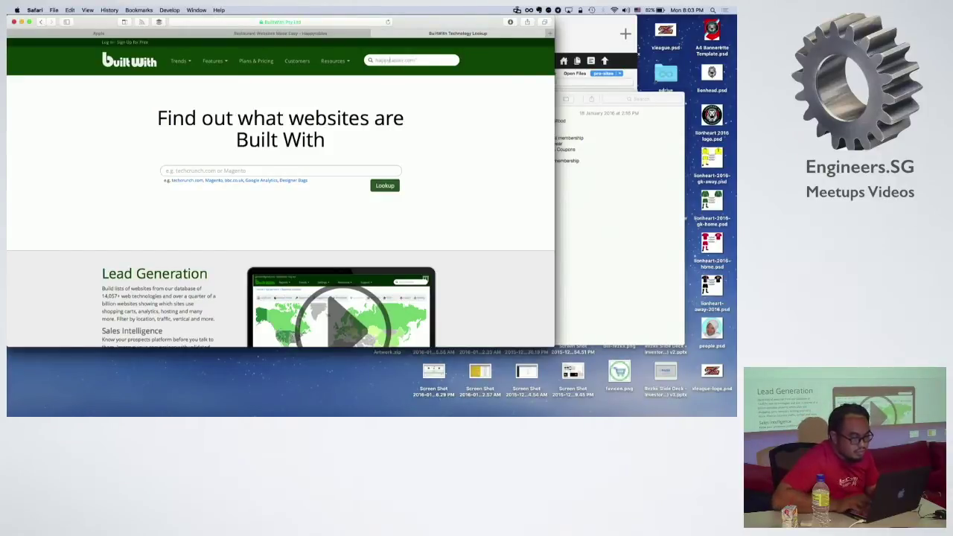
key(Return)
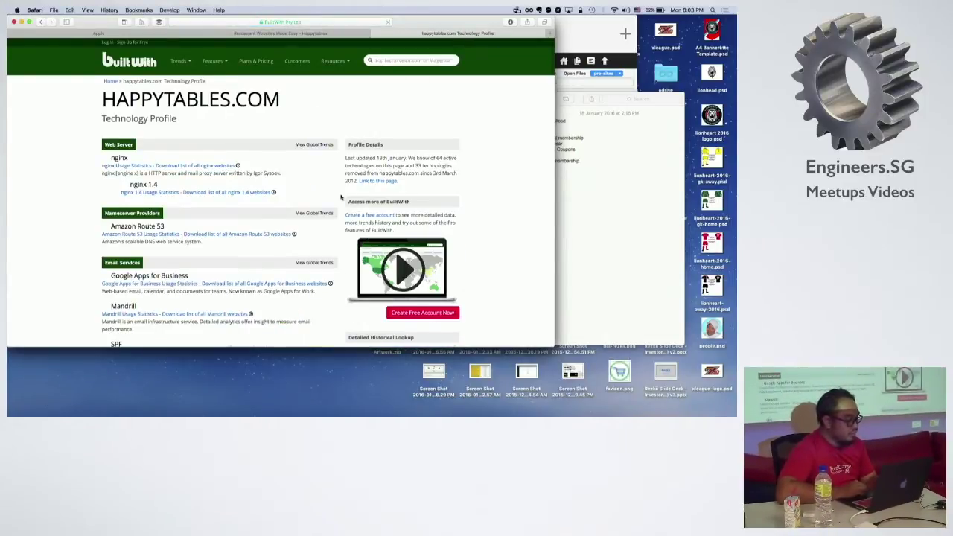
scroll(341, 197, down, 10)
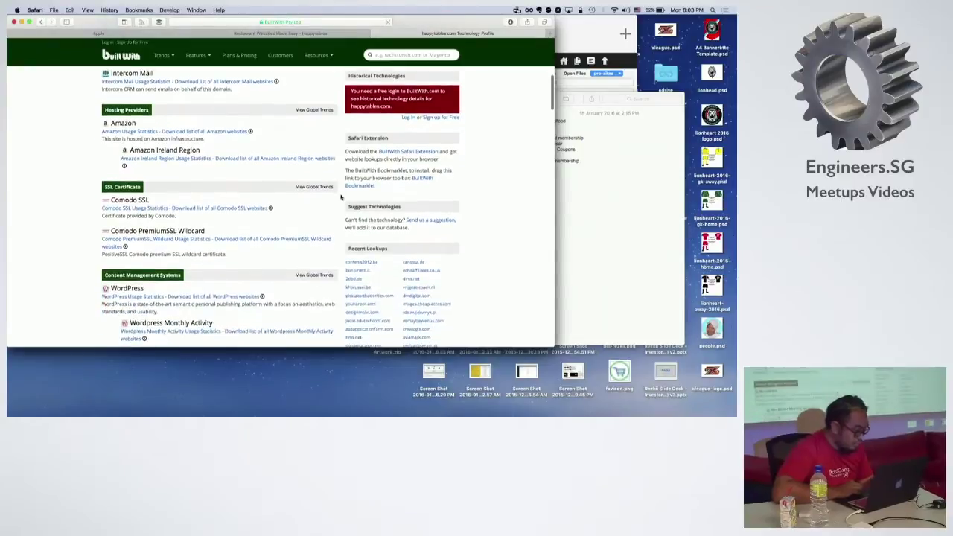
scroll(341, 196, down, 4)
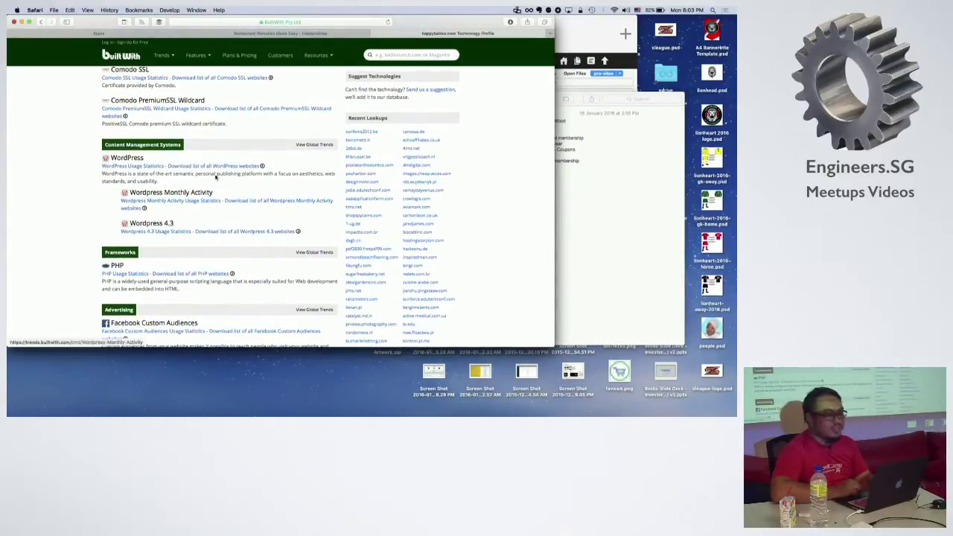
Step: Switch to the Happytables tab and scroll through the 'Restaurant websites reinvented' homepage features
click(287, 33)
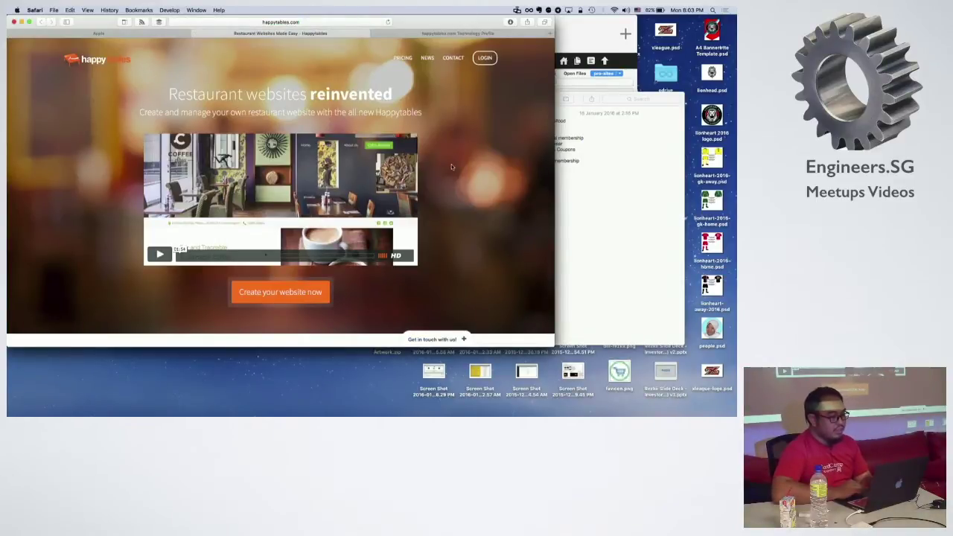
scroll(454, 189, down, 5)
scroll(454, 189, up, 4)
scroll(455, 190, down, 1)
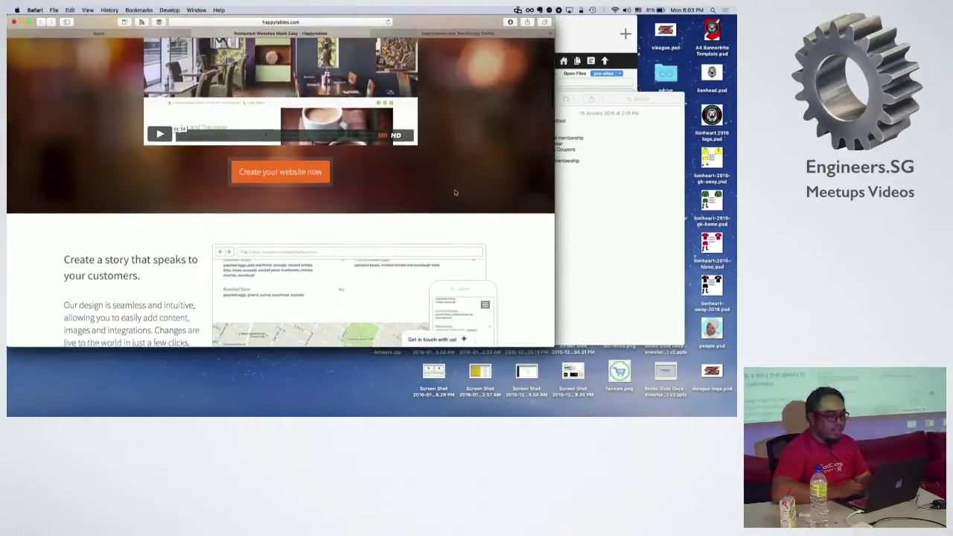
scroll(454, 192, up, 3)
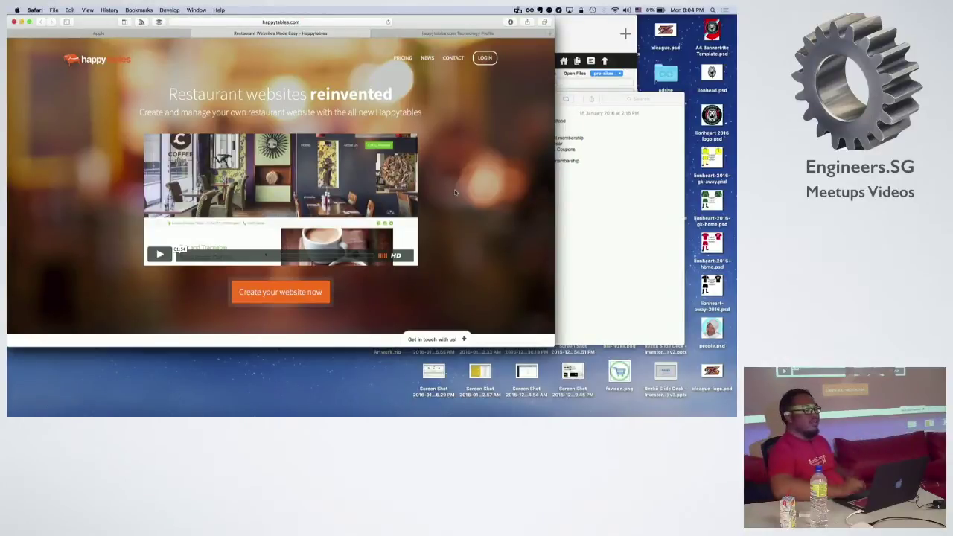
scroll(454, 190, down, 5)
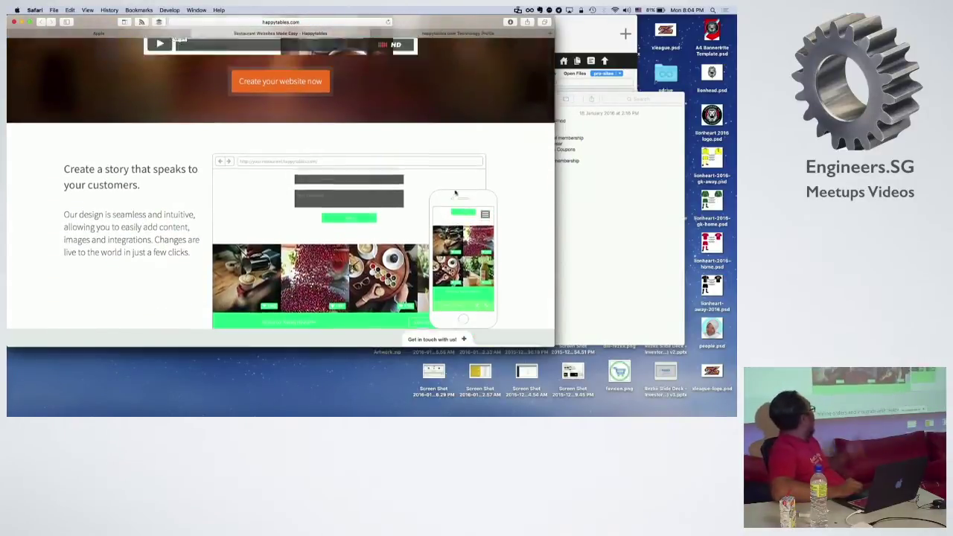
scroll(455, 193, up, 5)
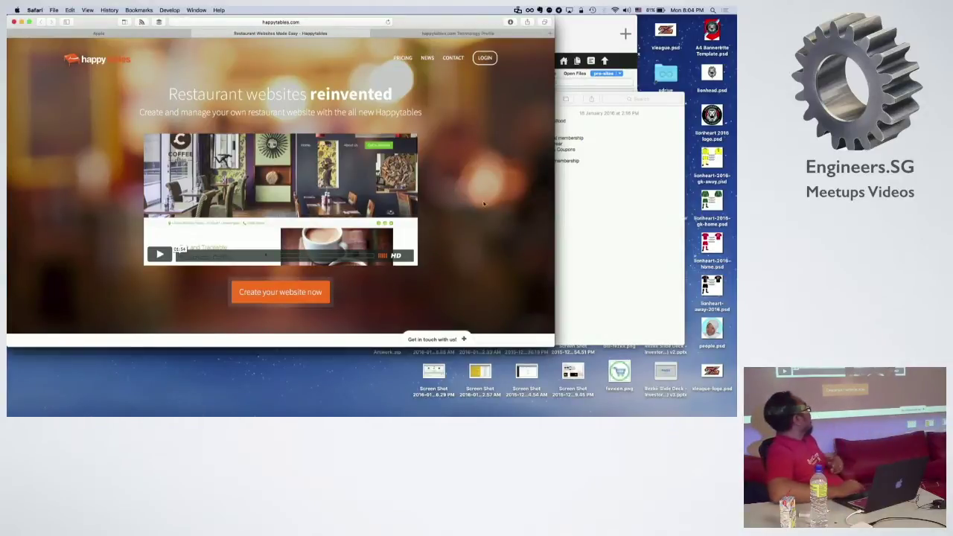
scroll(477, 195, down, 5)
scroll(506, 205, down, 1)
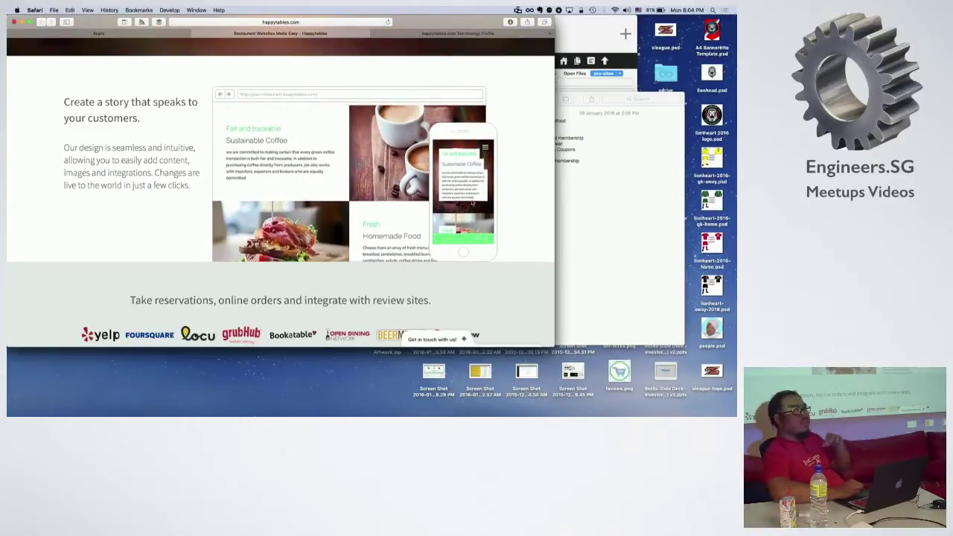
scroll(472, 202, down, 2)
scroll(471, 202, up, 10)
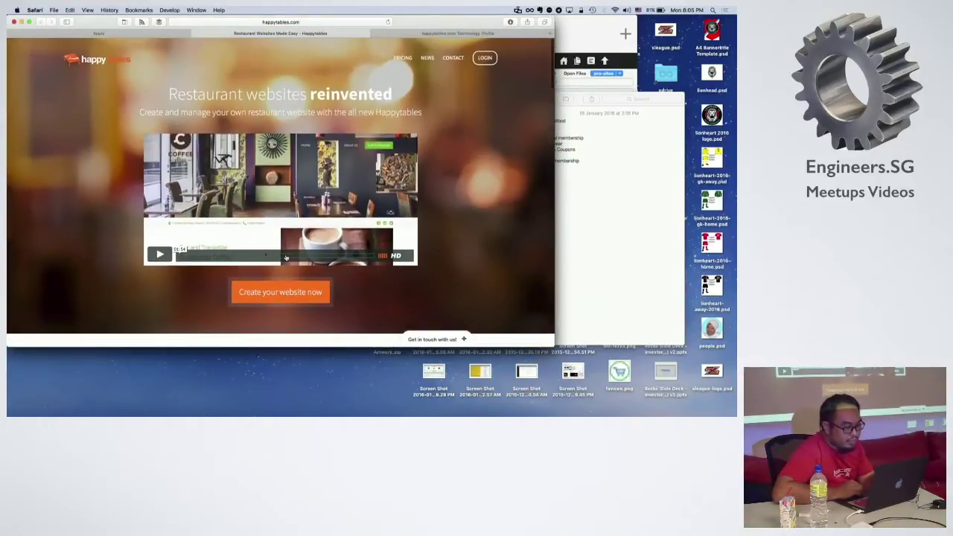
Step: Start a new website, enlarge the browser window, and choose Hackerspace Sg Pte. Ltd. as the restaurant
click(288, 299)
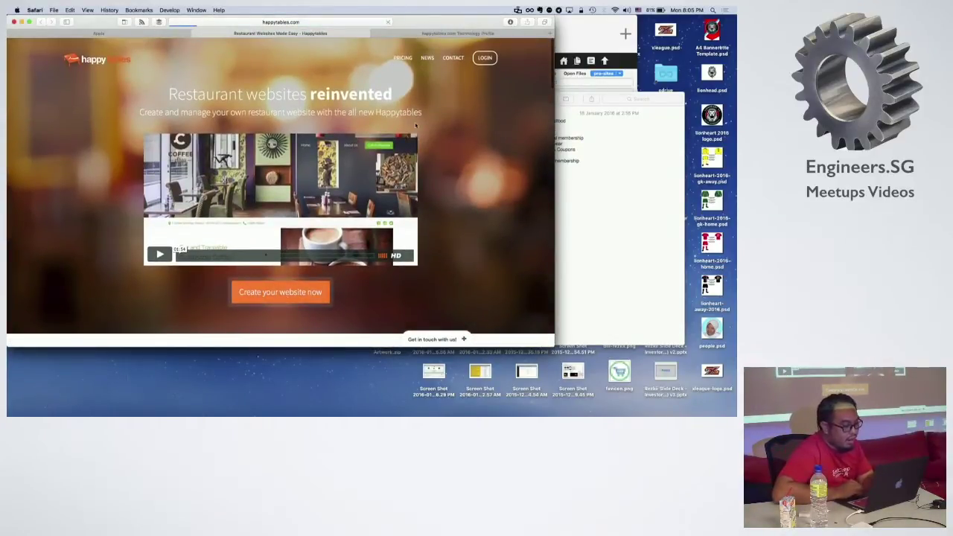
drag(551, 344, 701, 406)
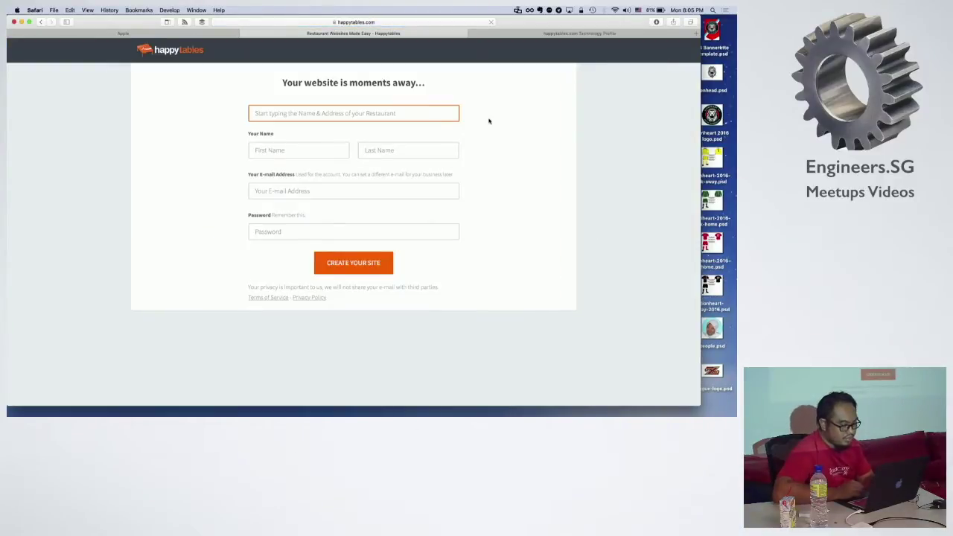
text(Hackers)
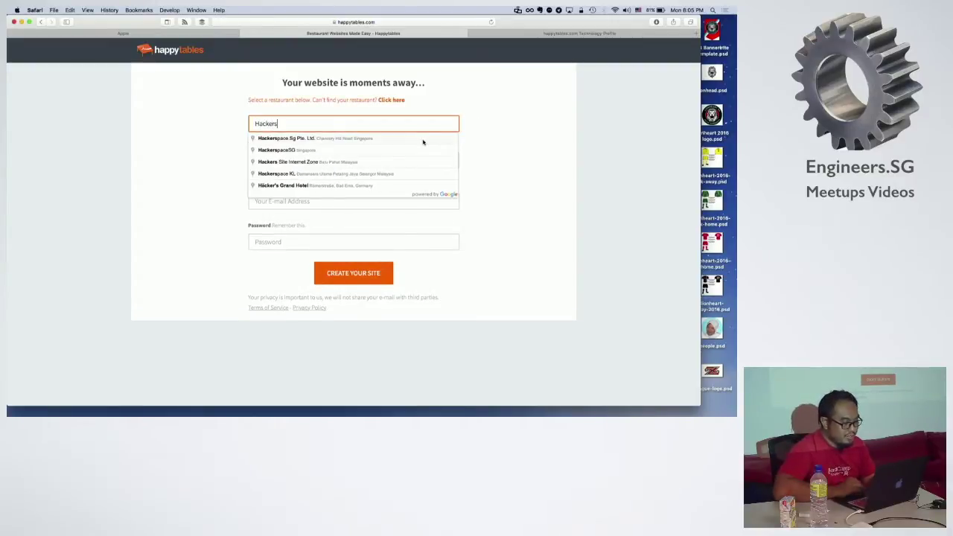
click(353, 139)
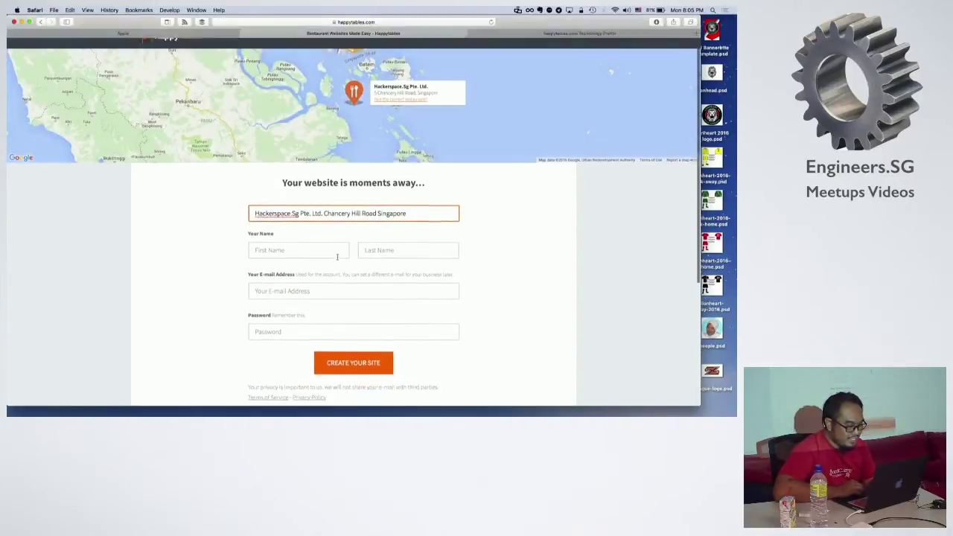
scroll(337, 257, down, 2)
Step: Fill in the owner's first and last name in the signup form
click(315, 204)
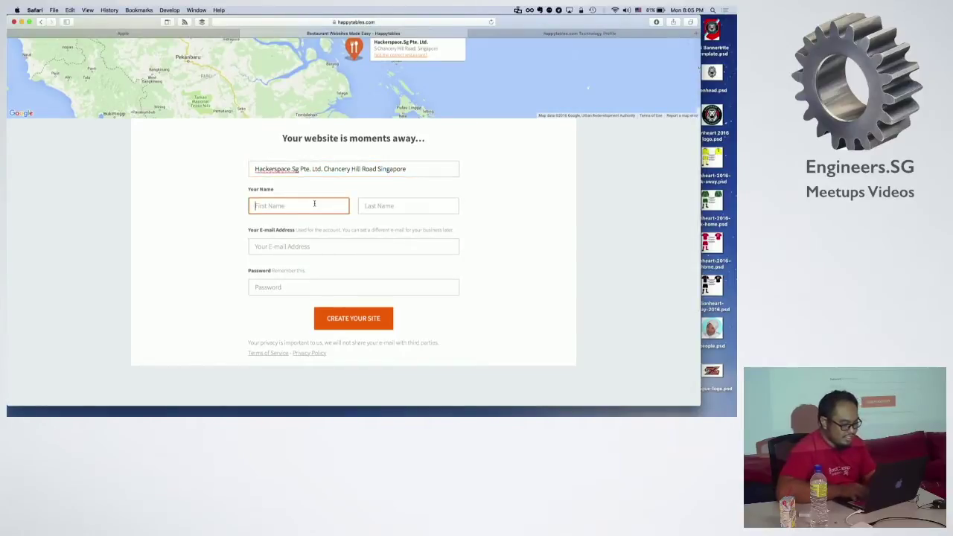
text(Hazrul)
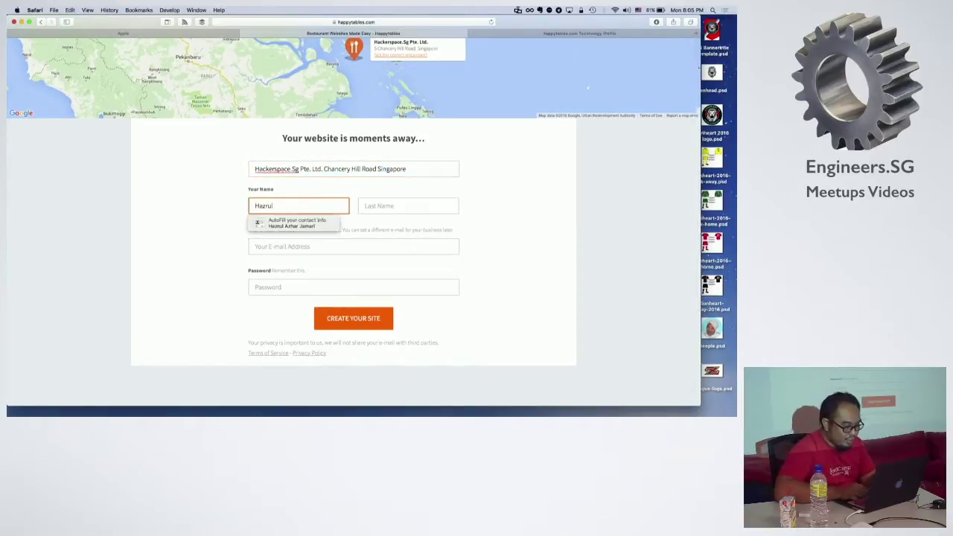
key(super+a)
text(C)
key(BackSpace)
text(Chef)
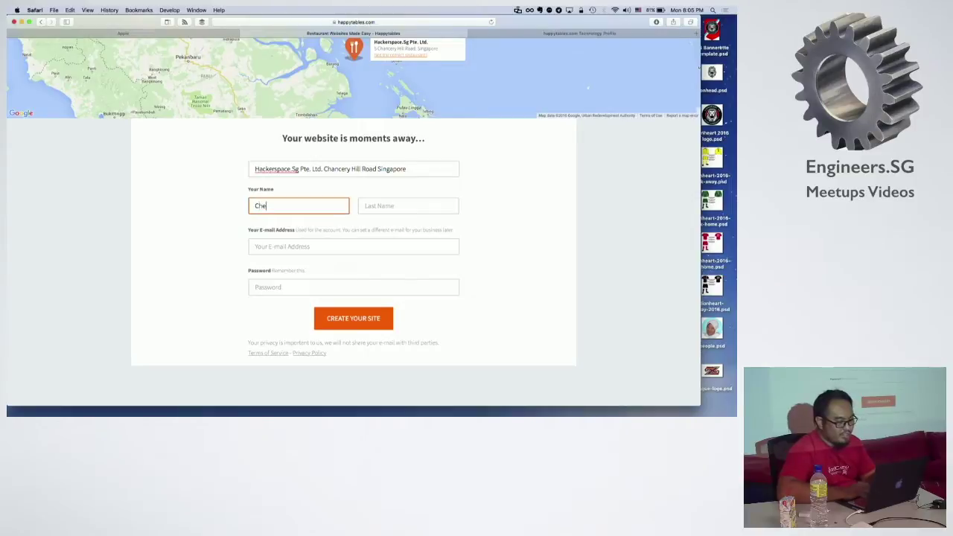
key(Tab)
text(Hazrul)
Step: Enter the owner's e-mail with a +hackerspace tag, type the account password, and submit the signup
key(Tab)
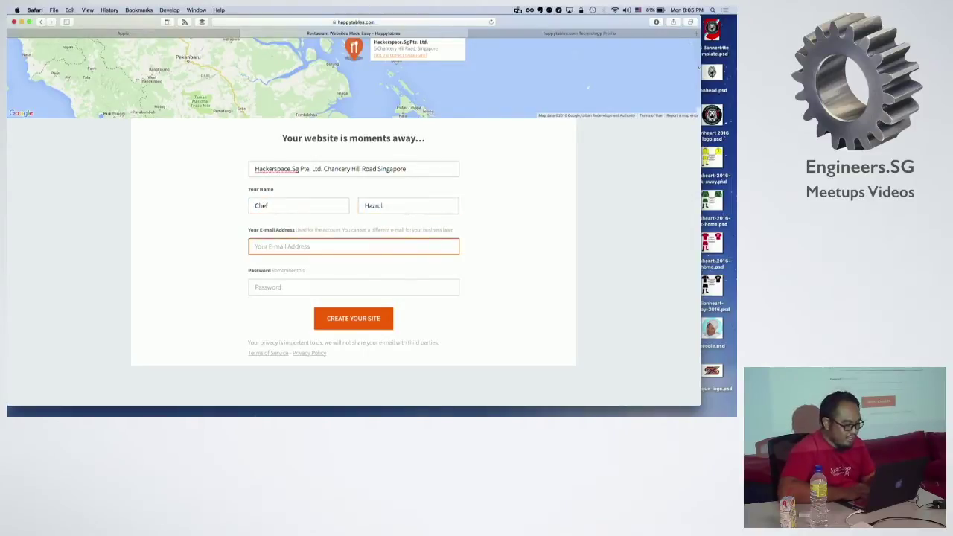
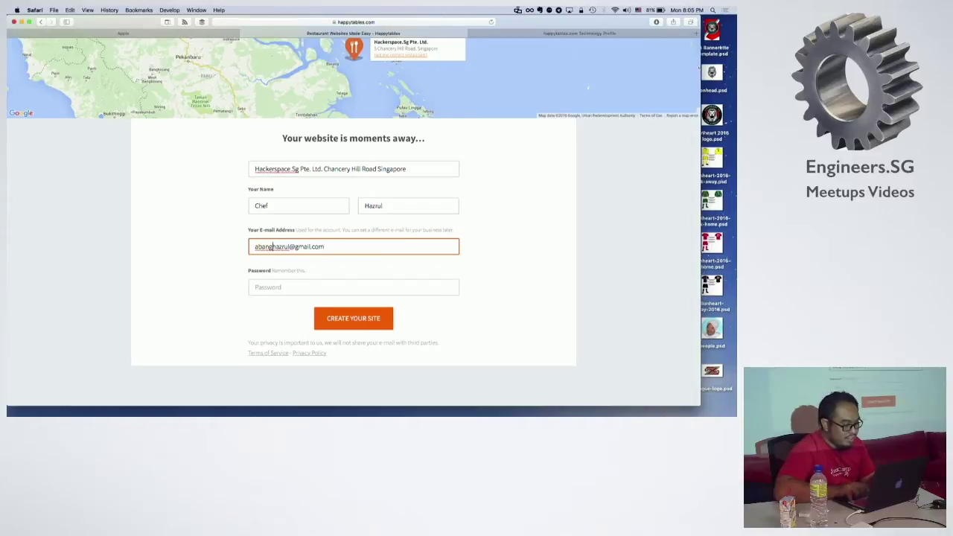
click(288, 247)
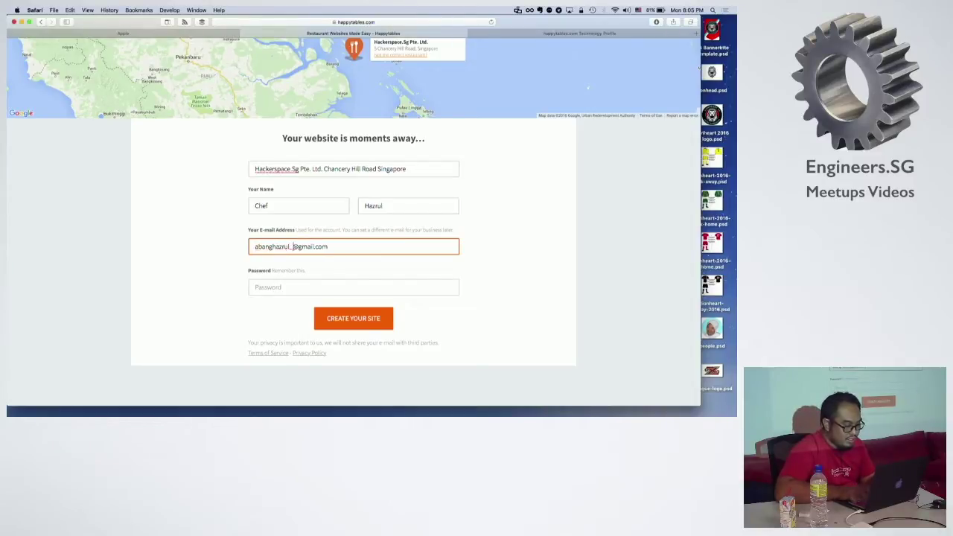
text(+)
text(hackerspace)
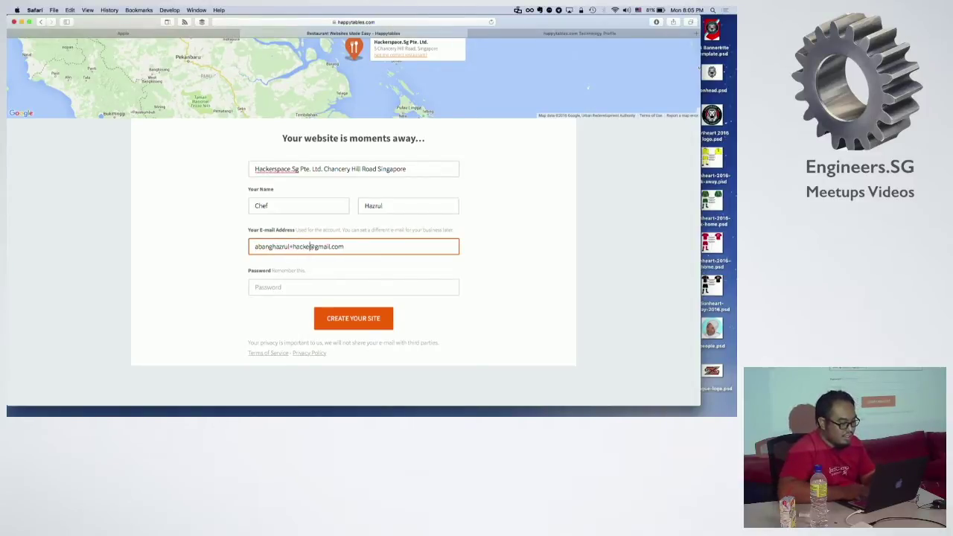
key(Tab)
text(•)
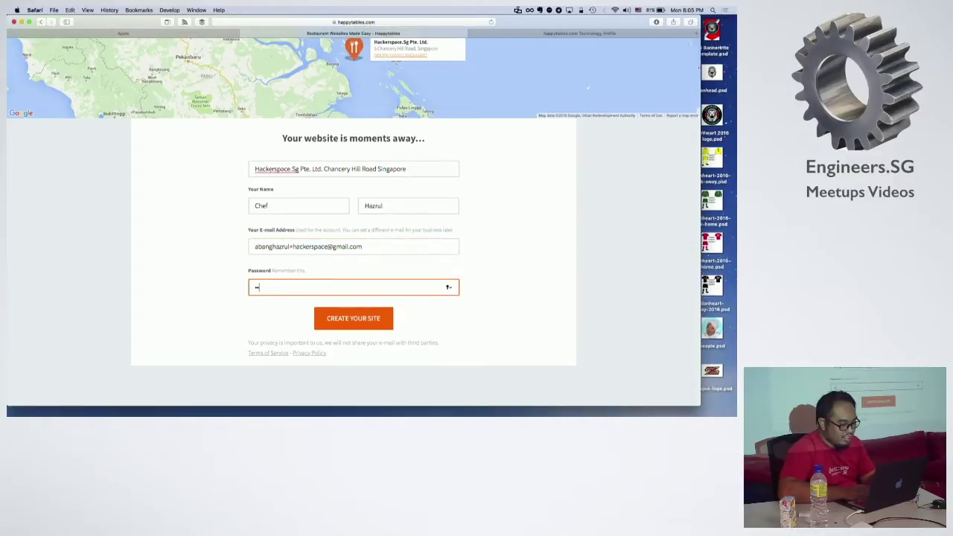
text(••••••••)
key(Return)
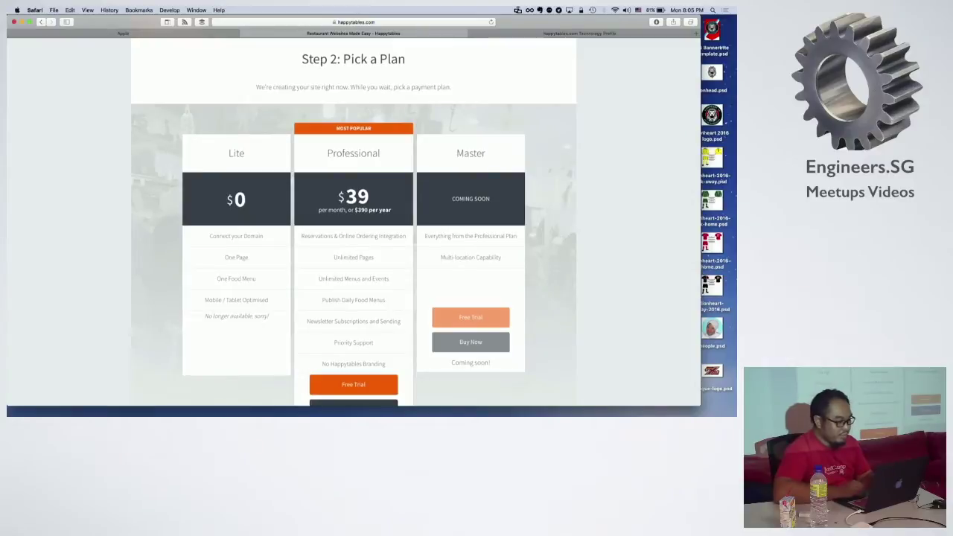
scroll(219, 221, down, 3)
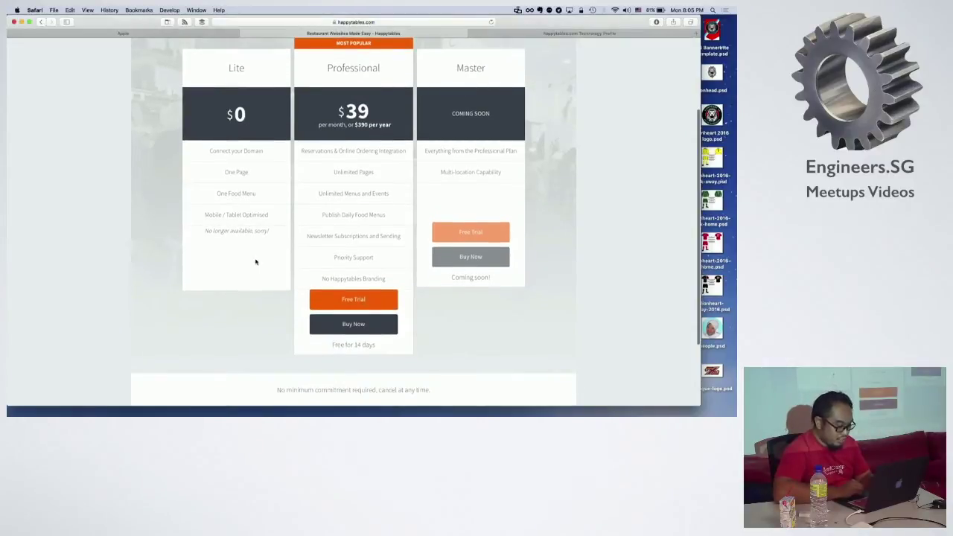
click(345, 299)
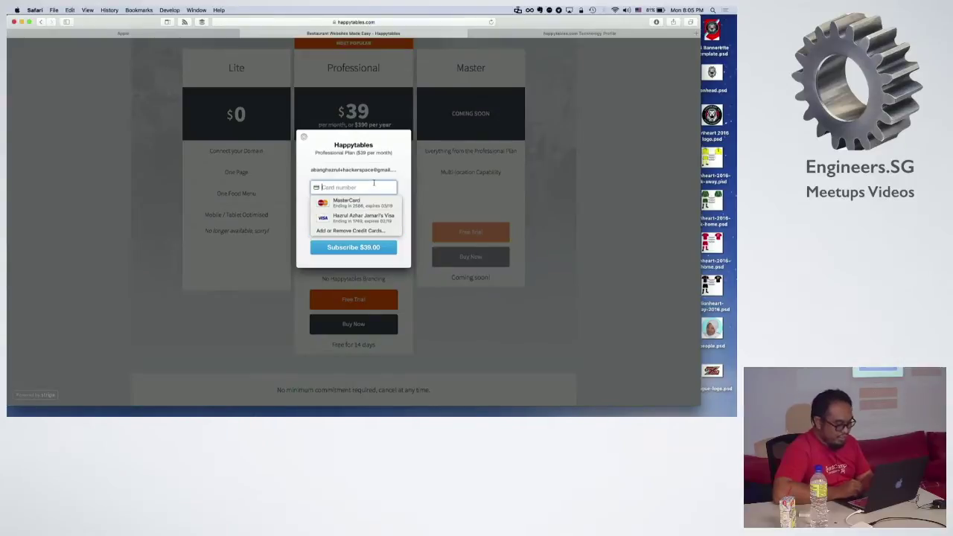
key(Escape)
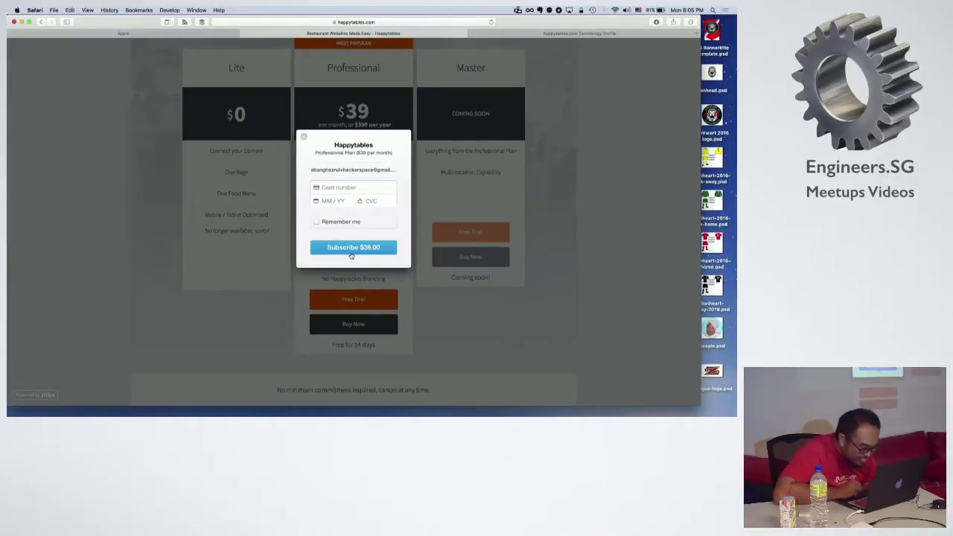
click(306, 142)
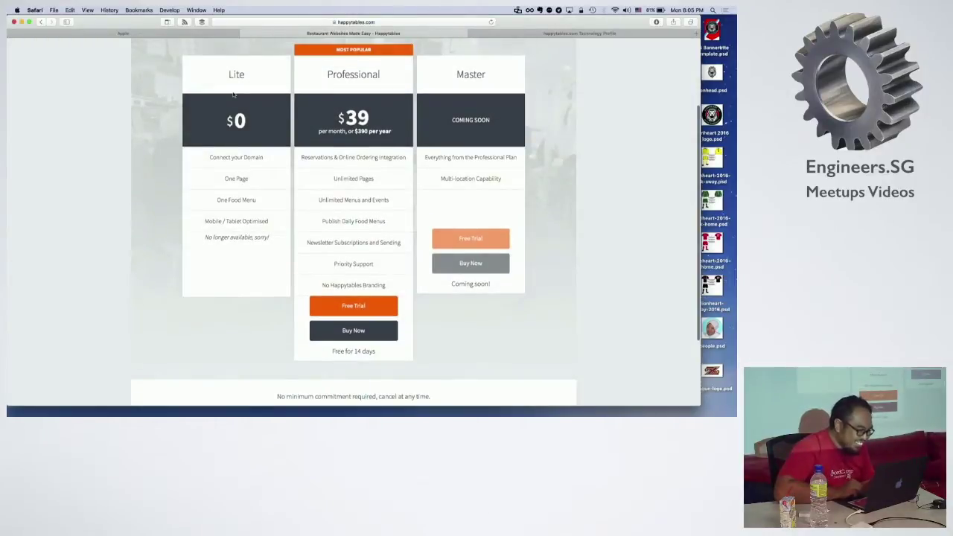
scroll(233, 94, down, 3)
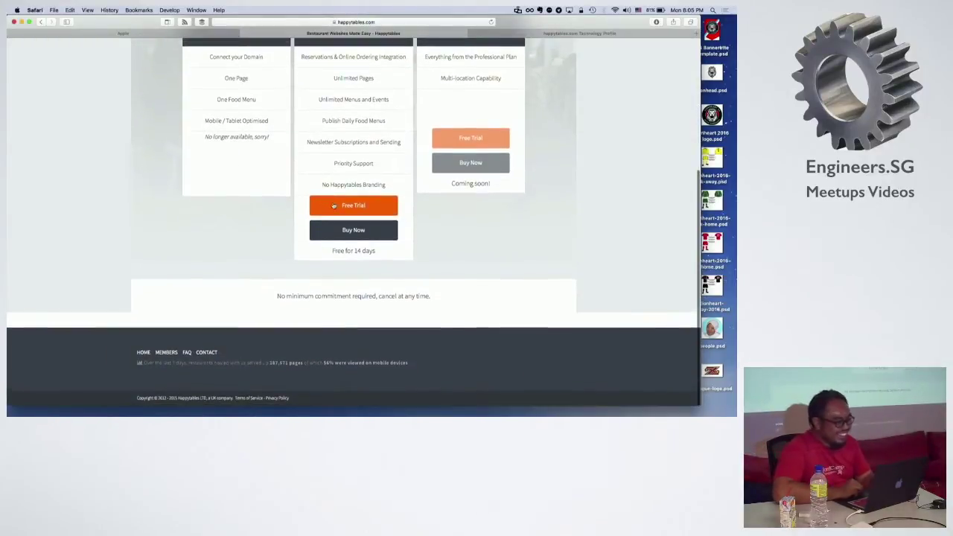
click(334, 207)
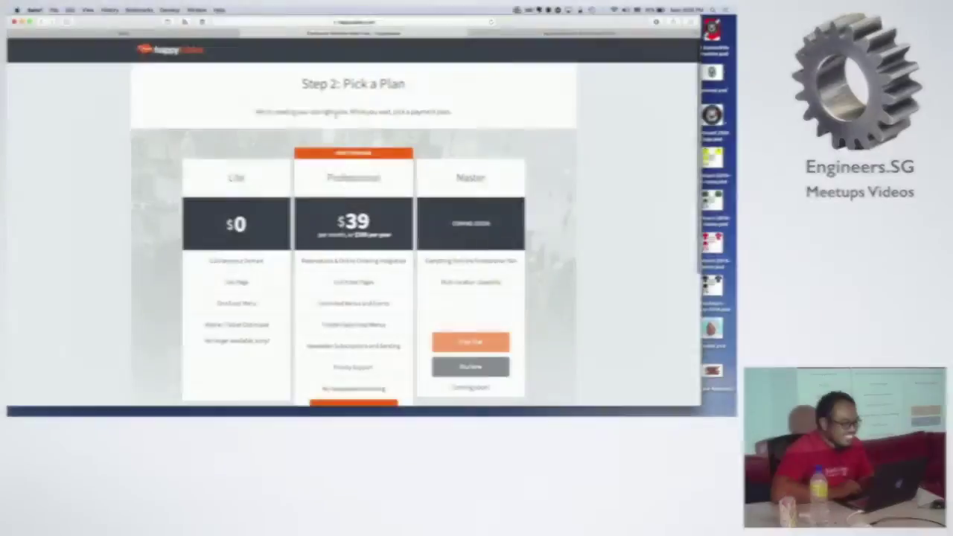
click(191, 52)
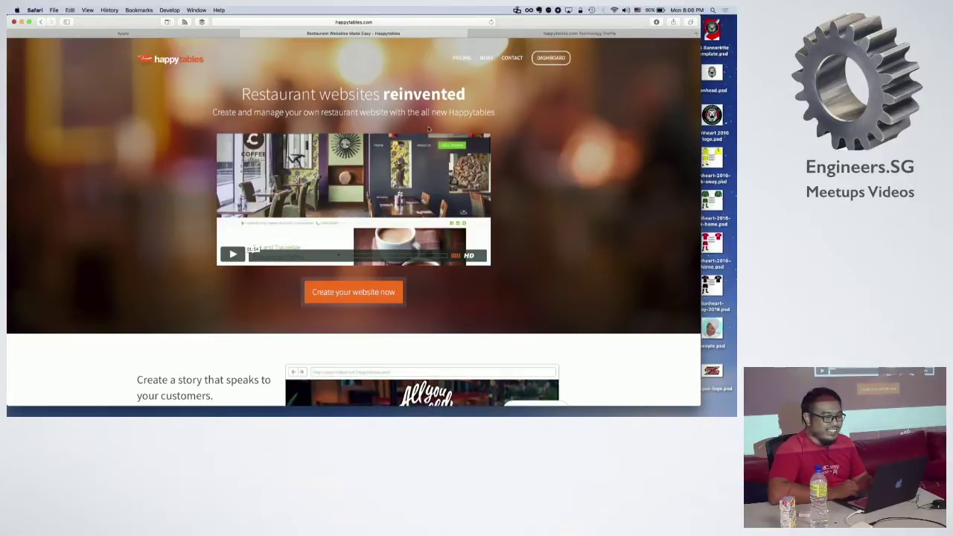
Step: Open the DASHBOARD for the new restaurant site from the top navigation
click(558, 58)
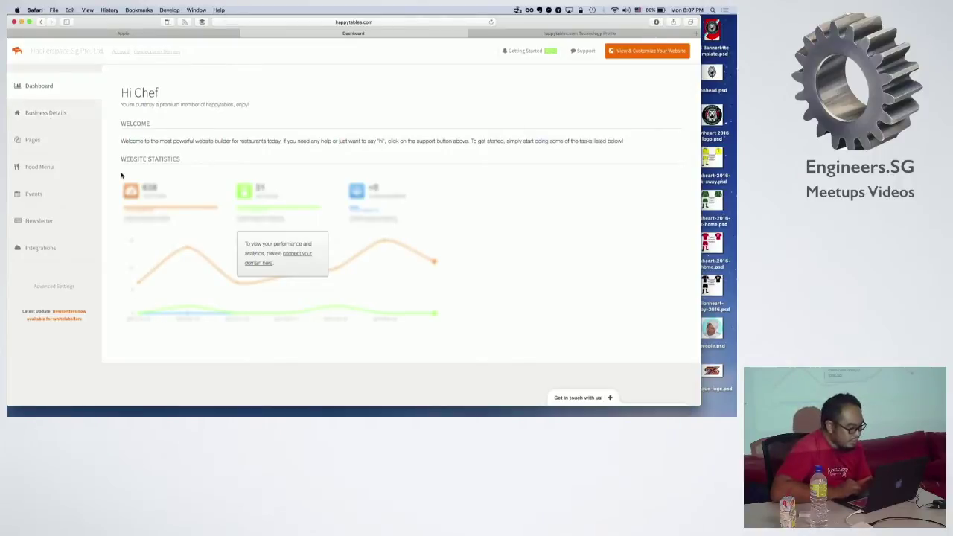
Step: Open Business Details and enter the restaurant's phone number
click(54, 123)
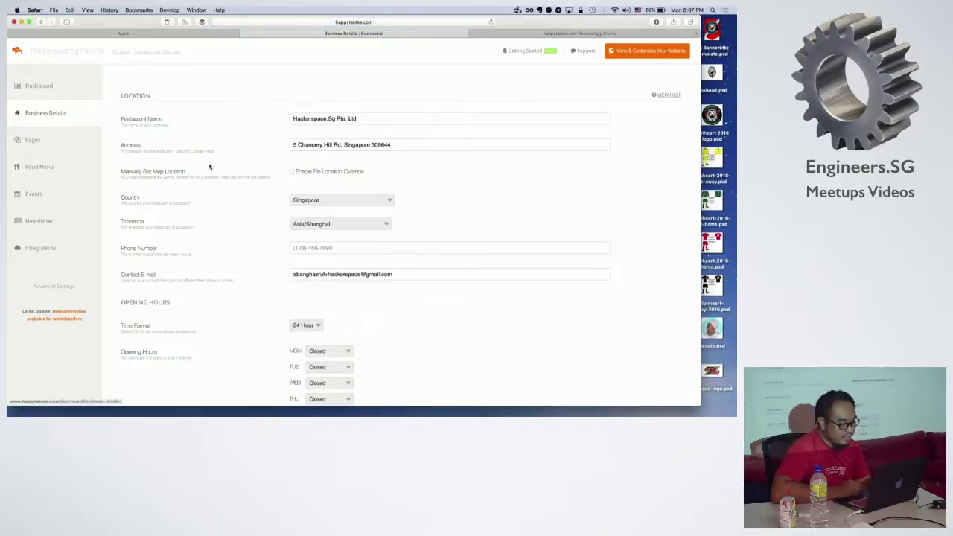
scroll(246, 173, down, 2)
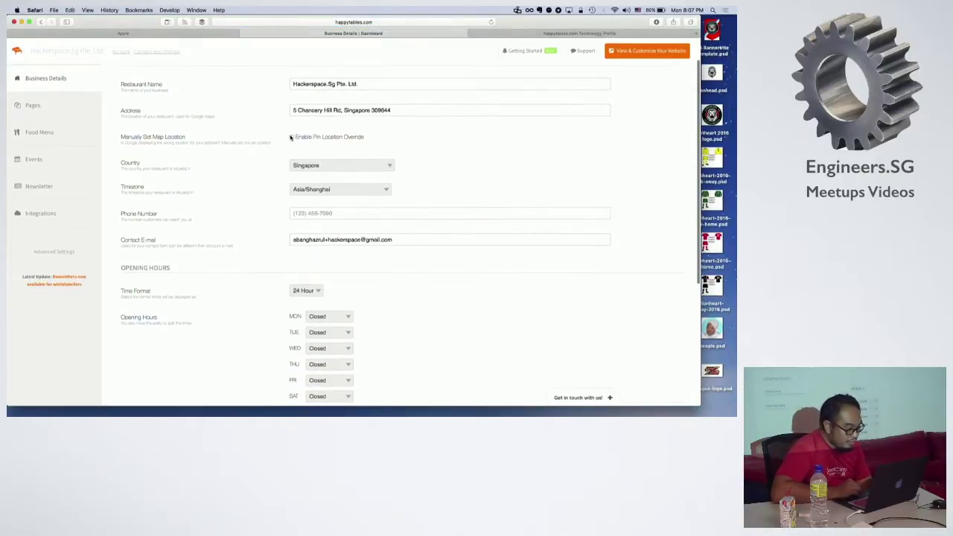
scroll(291, 137, down, 3)
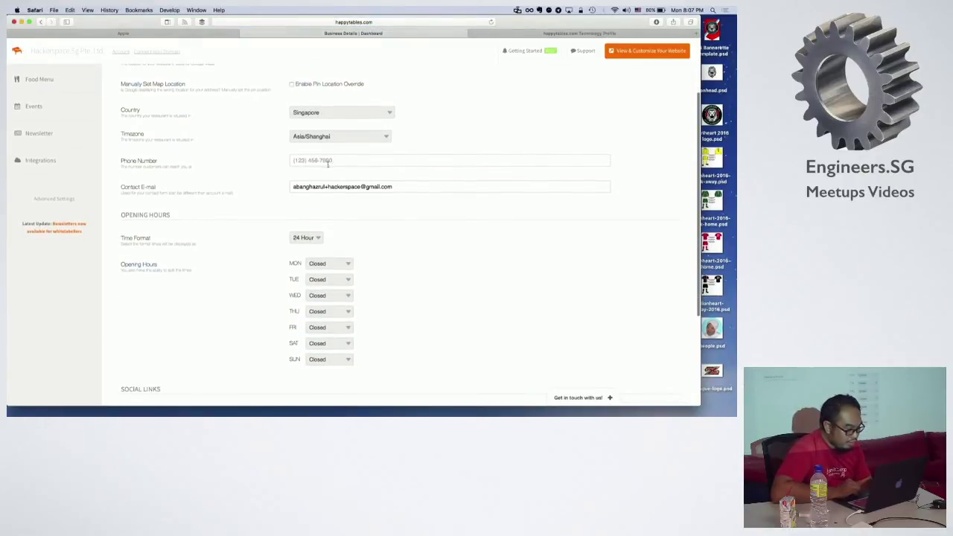
click(327, 162)
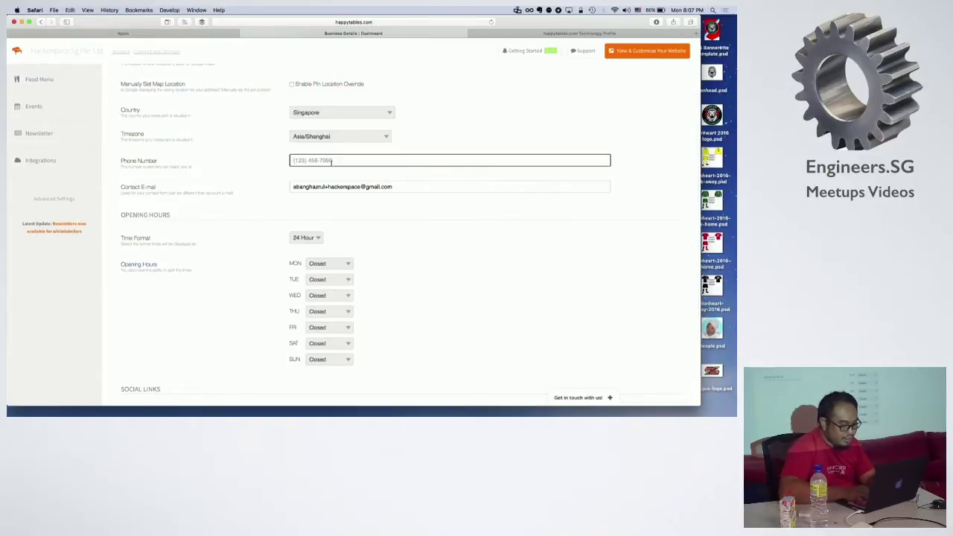
text(91234)
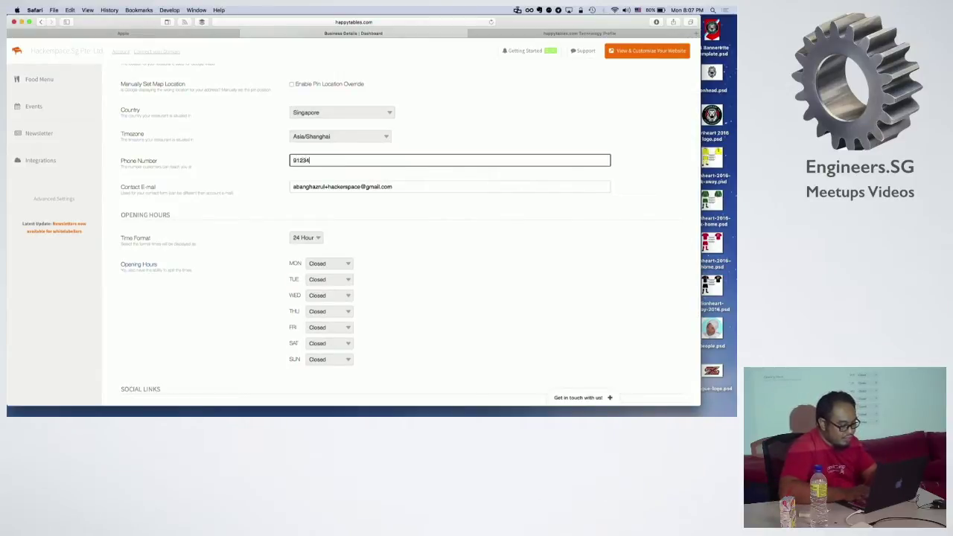
text(5678)
scroll(362, 196, down, 3)
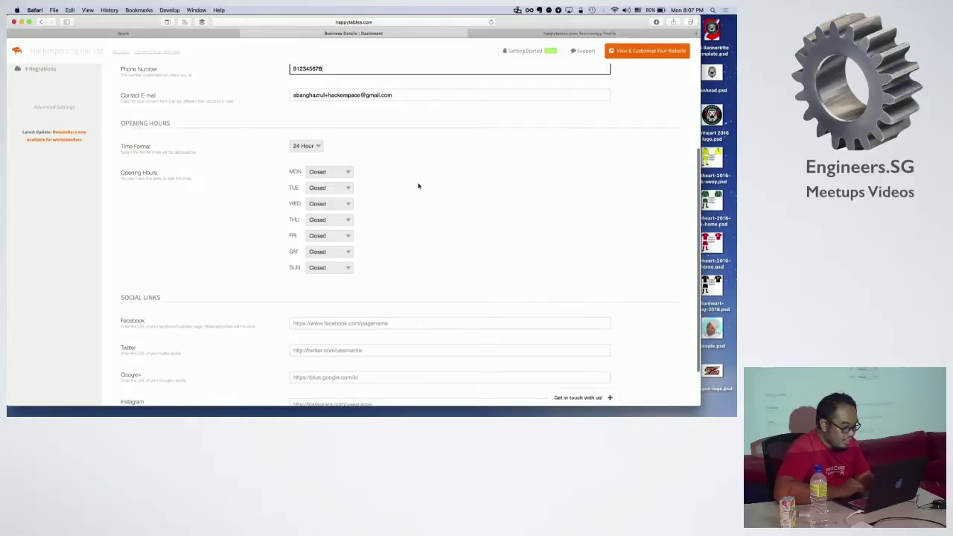
click(337, 174)
click(358, 161)
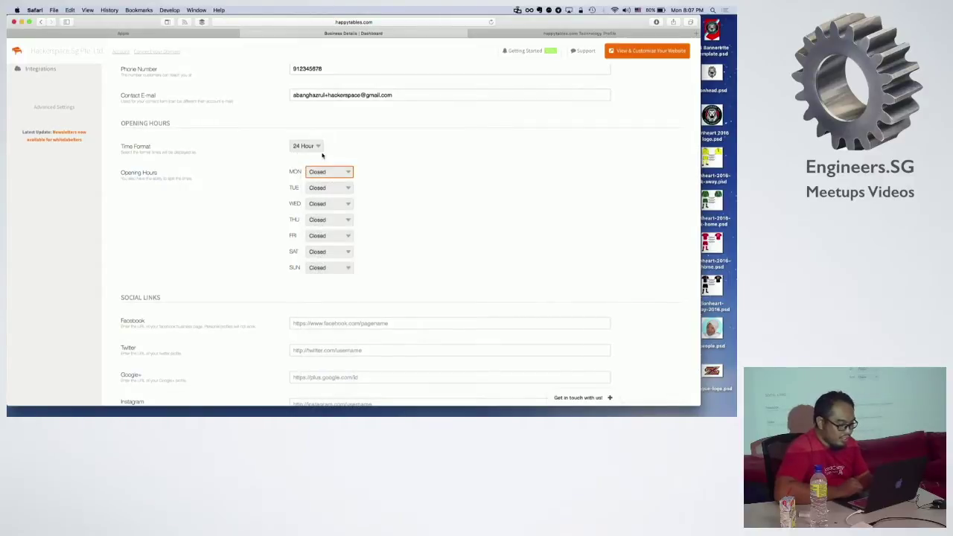
scroll(439, 201, down, 2)
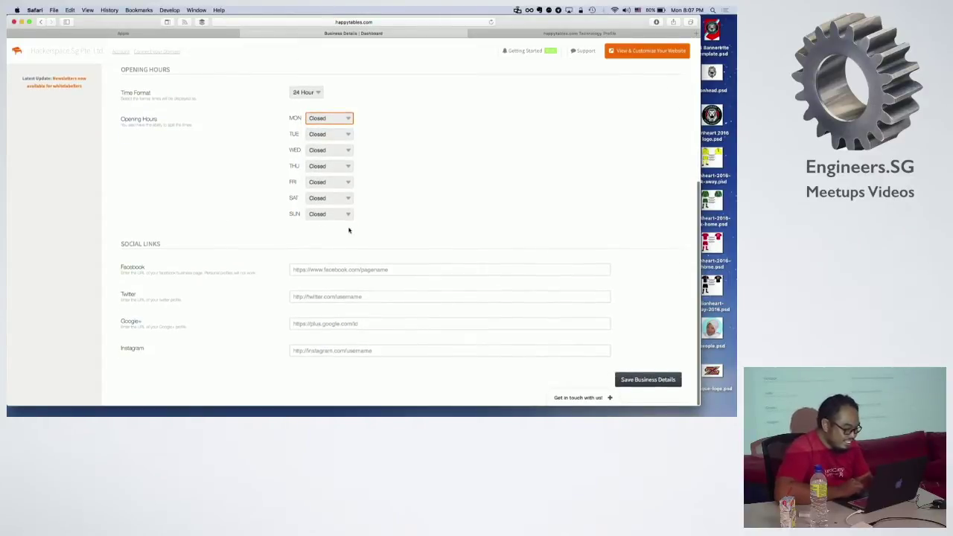
click(358, 270)
text(http)
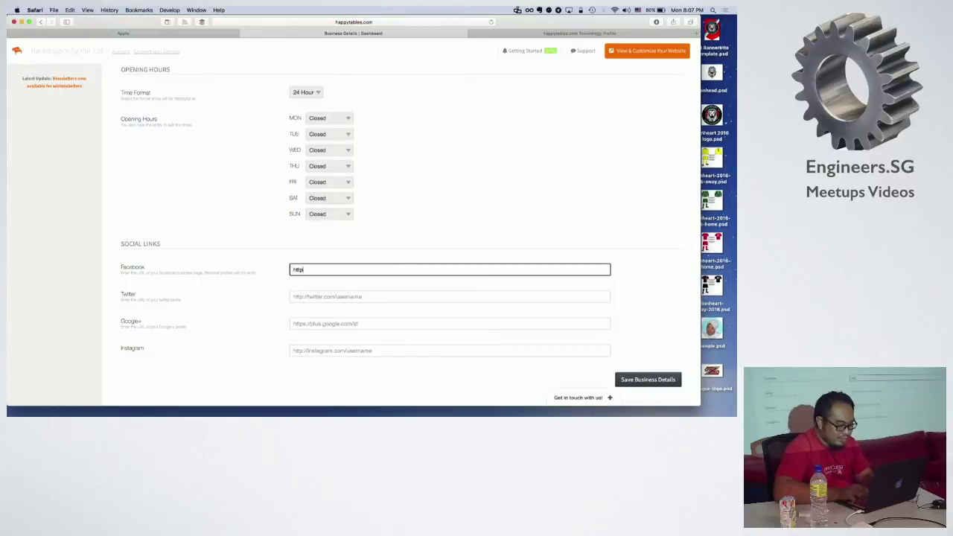
text(://facebook)
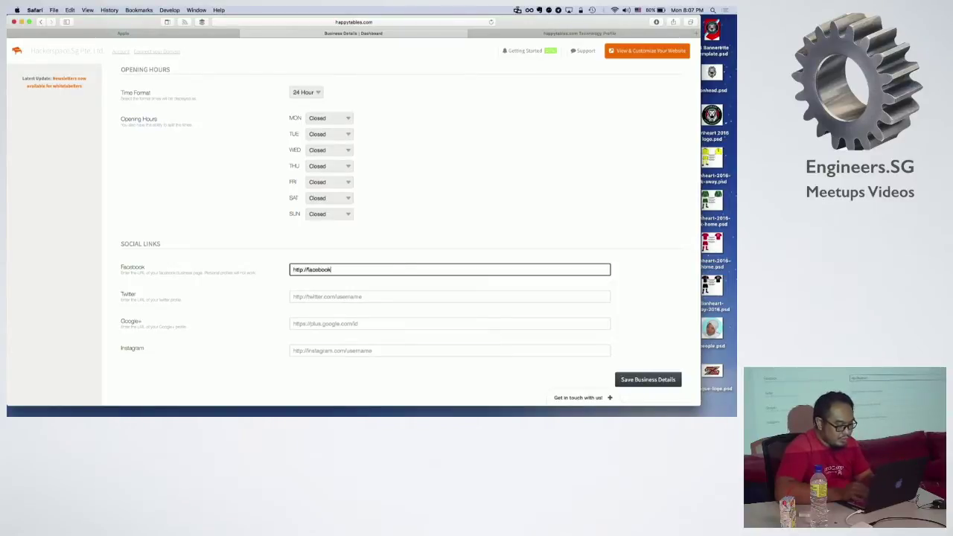
text(.com/hac)
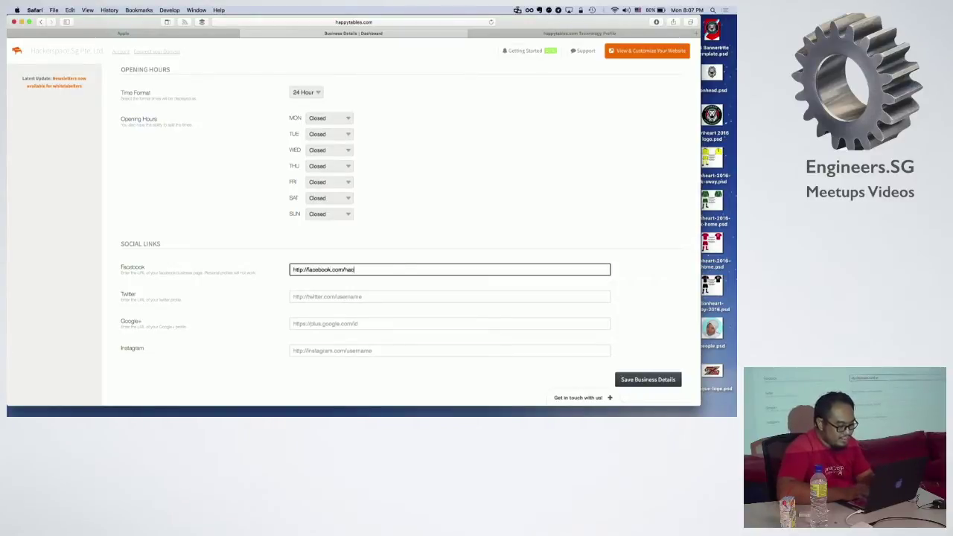
text(kerspace.sg)
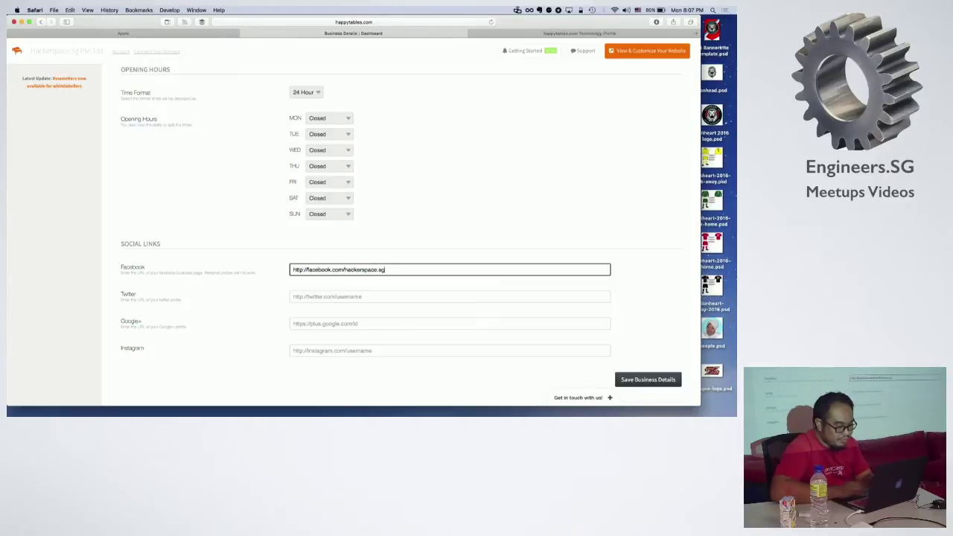
click(642, 379)
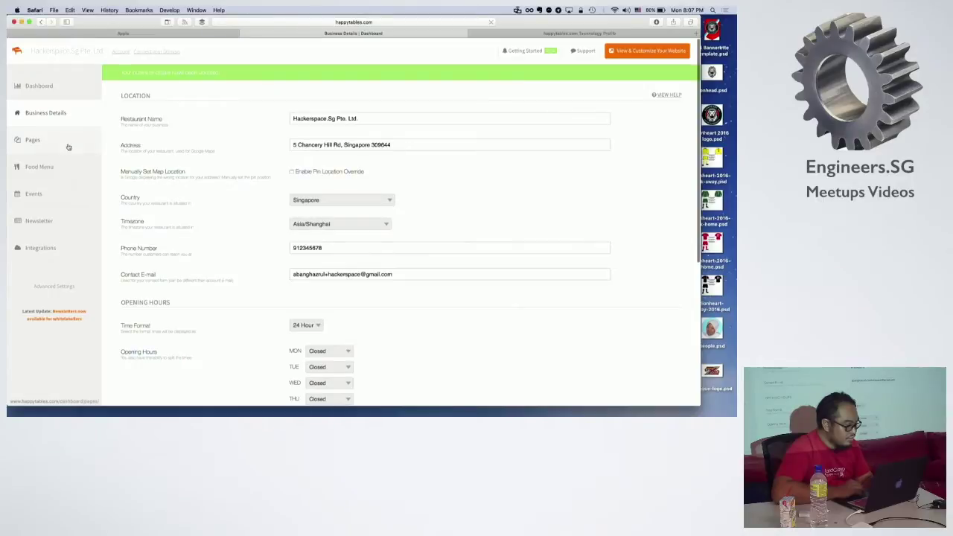
Step: Go to Pages and open the site with View & Customize Your Website in a new tab
click(67, 144)
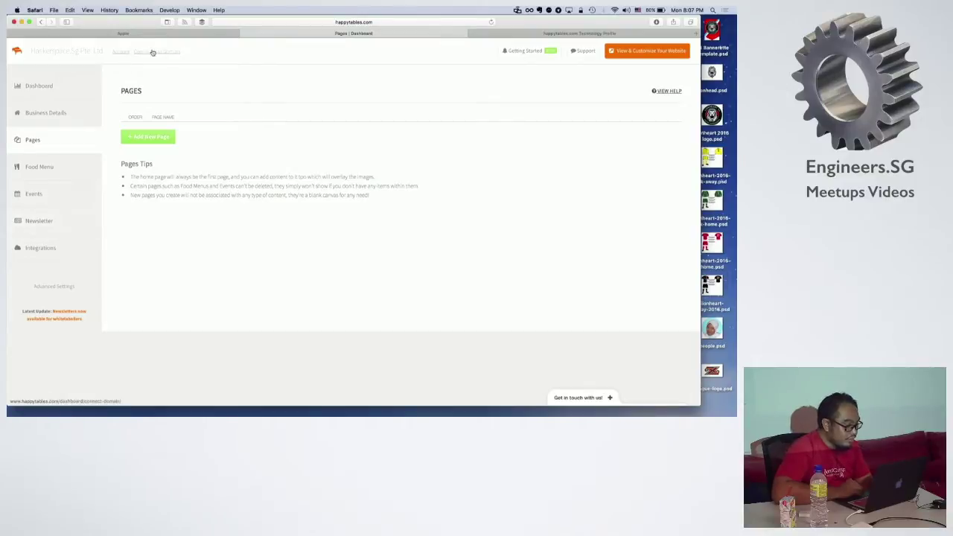
click(640, 51)
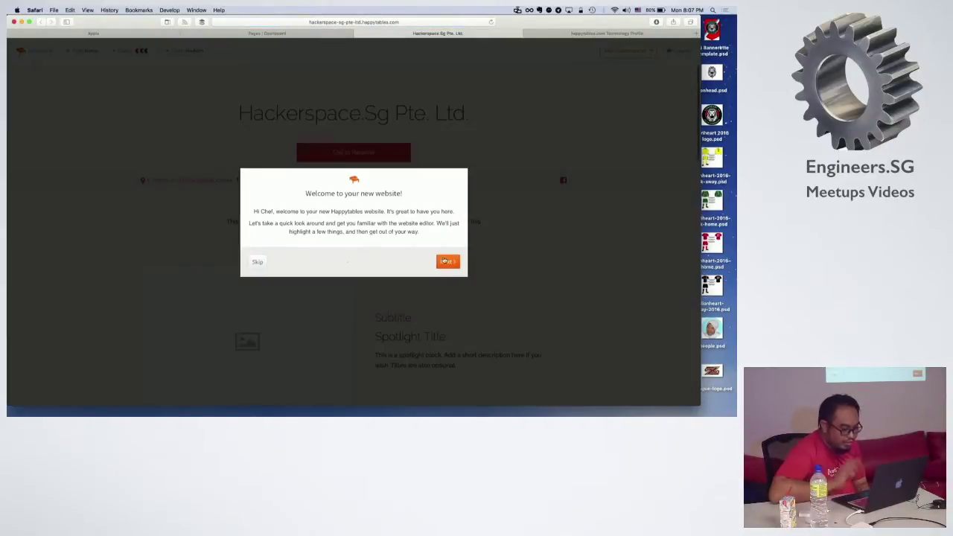
Step: Step through all welcome tour tips and finish with Get Creative
click(447, 261)
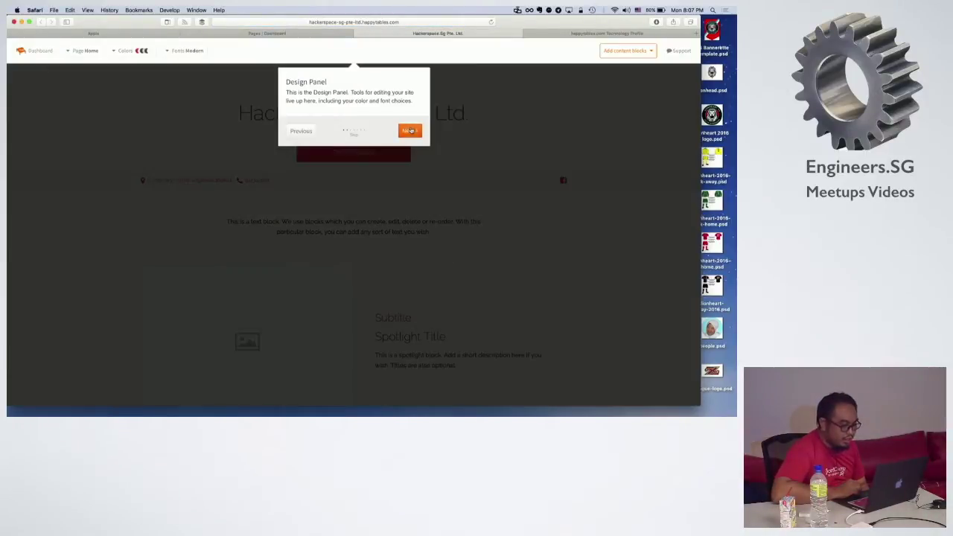
click(410, 131)
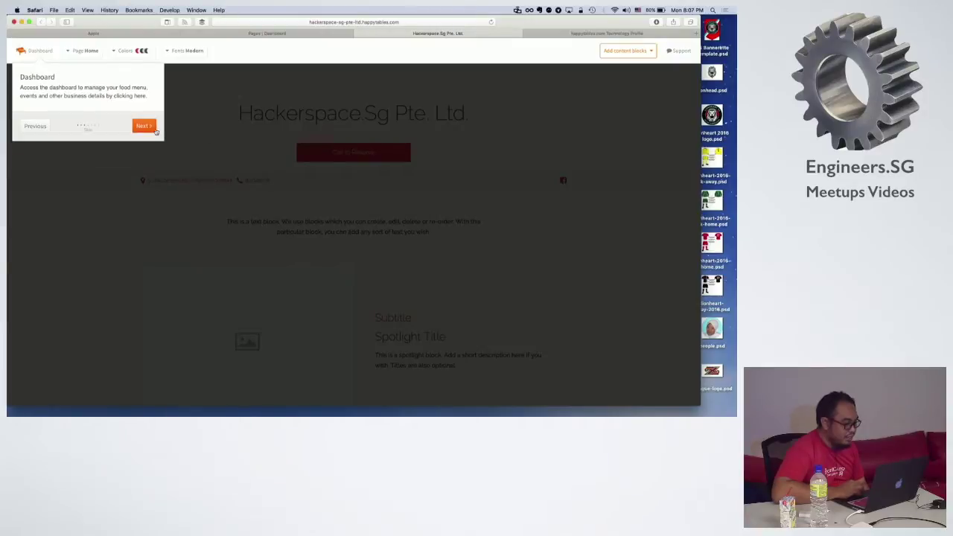
click(155, 131)
click(293, 126)
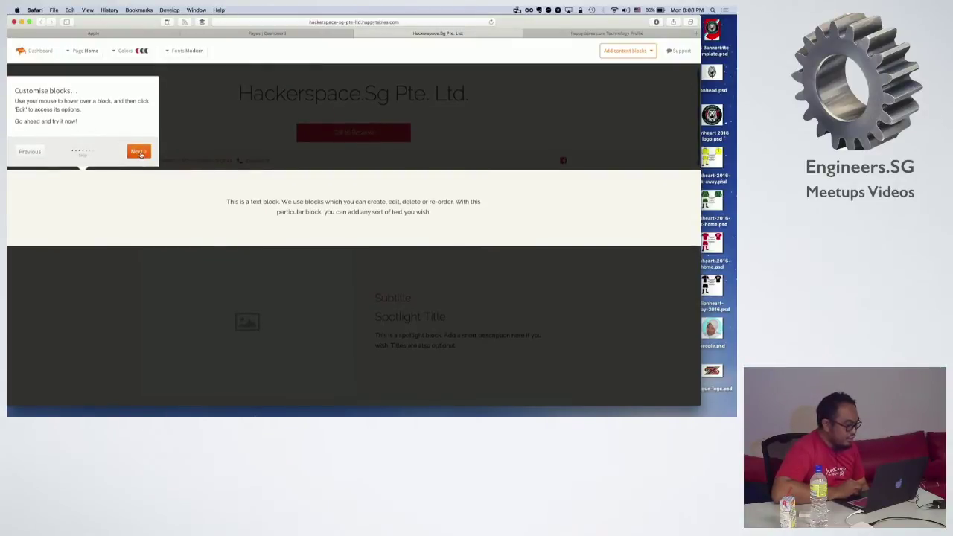
click(148, 151)
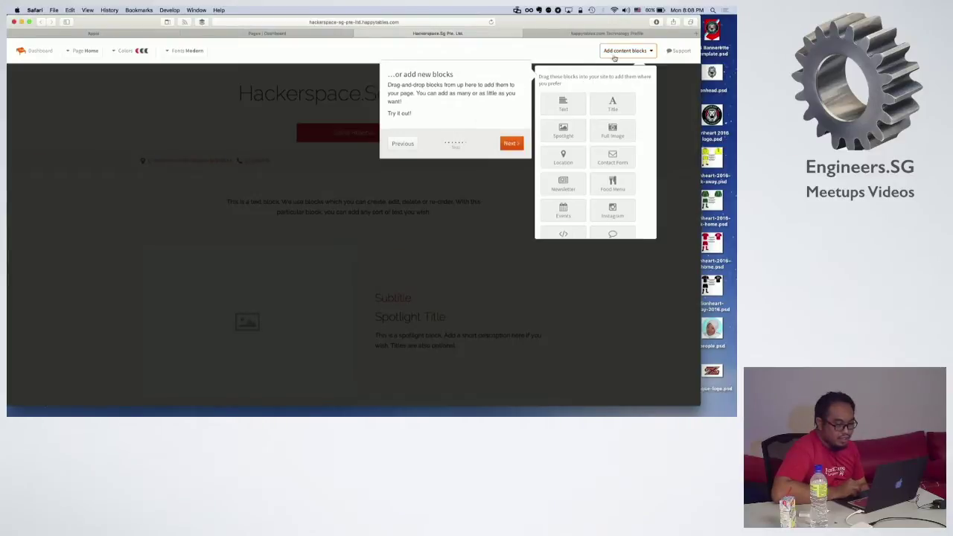
click(511, 143)
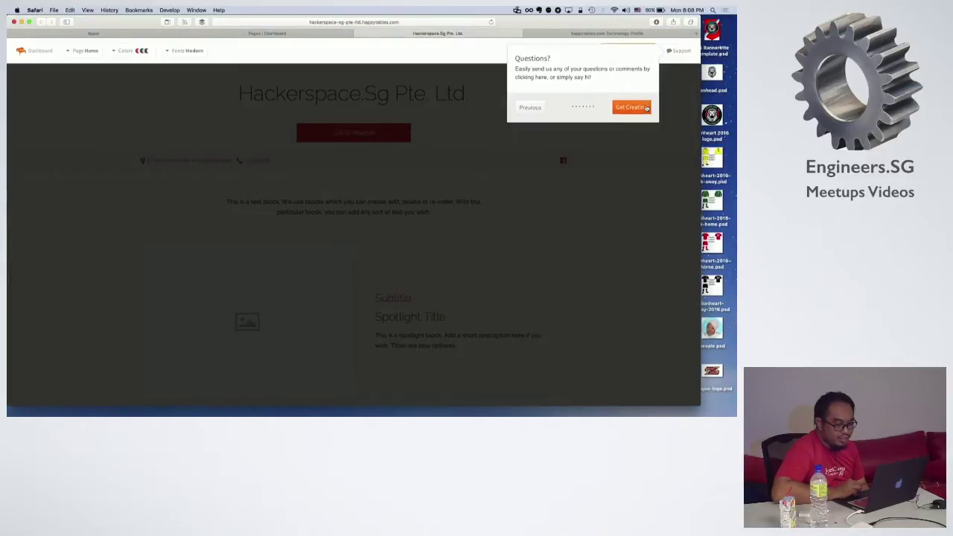
click(631, 106)
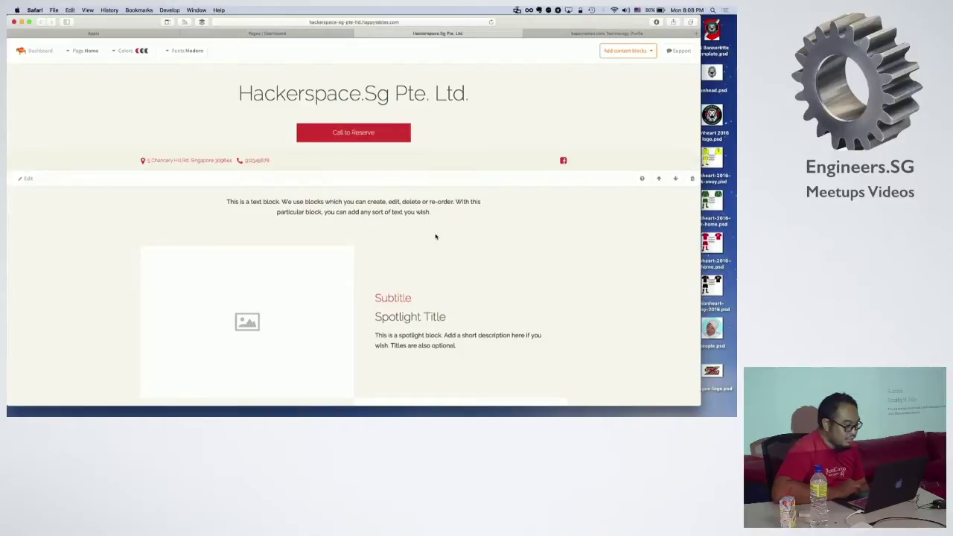
Step: Edit the homepage text block, replacing the placeholder with 'Hello. Welcome to Hackerspace Restaurant'
scroll(241, 114, down, 3)
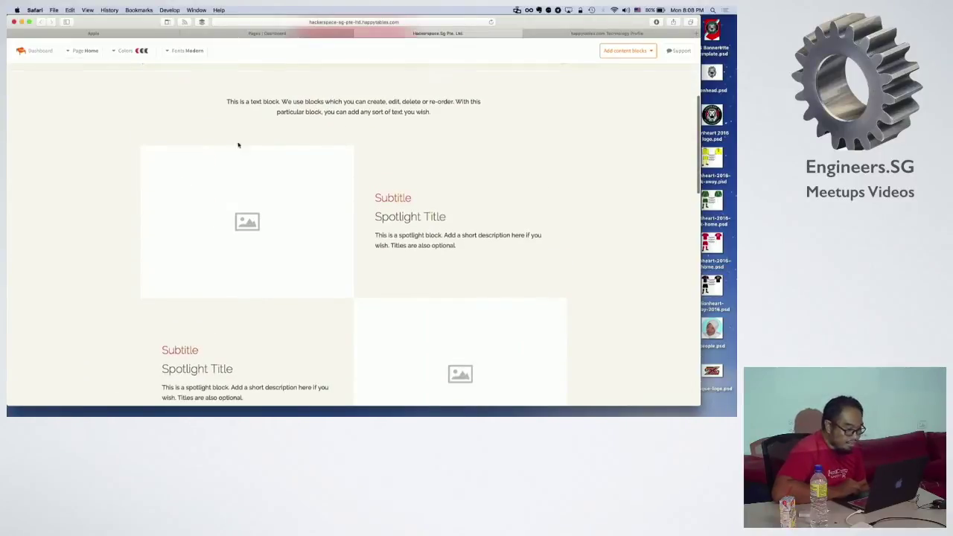
click(28, 79)
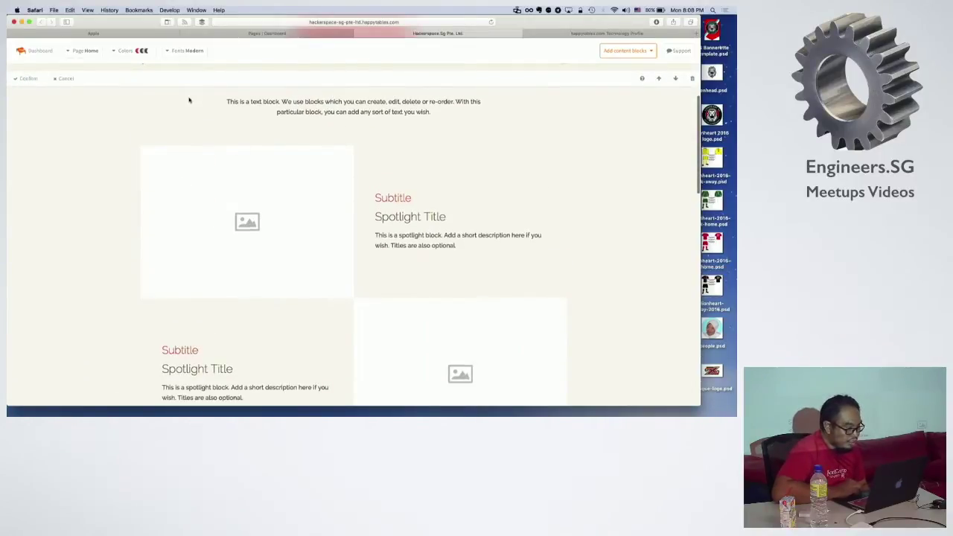
triple_click(289, 105)
text(Hell)
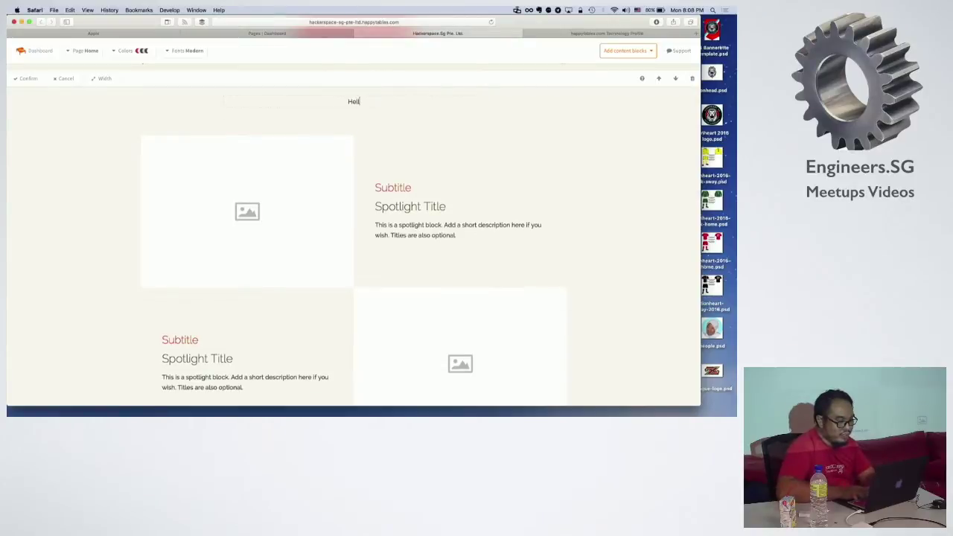
text(o. Welc)
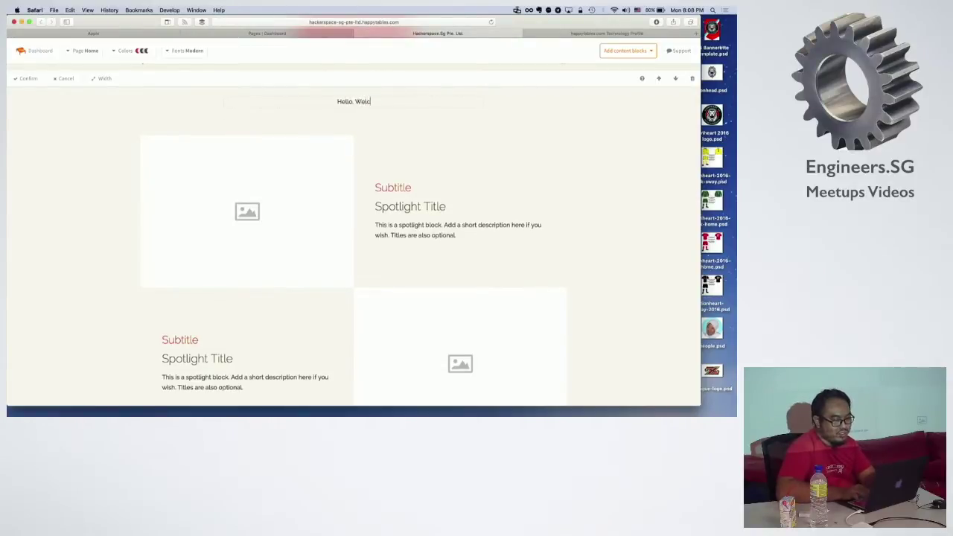
text(ome to Hacker)
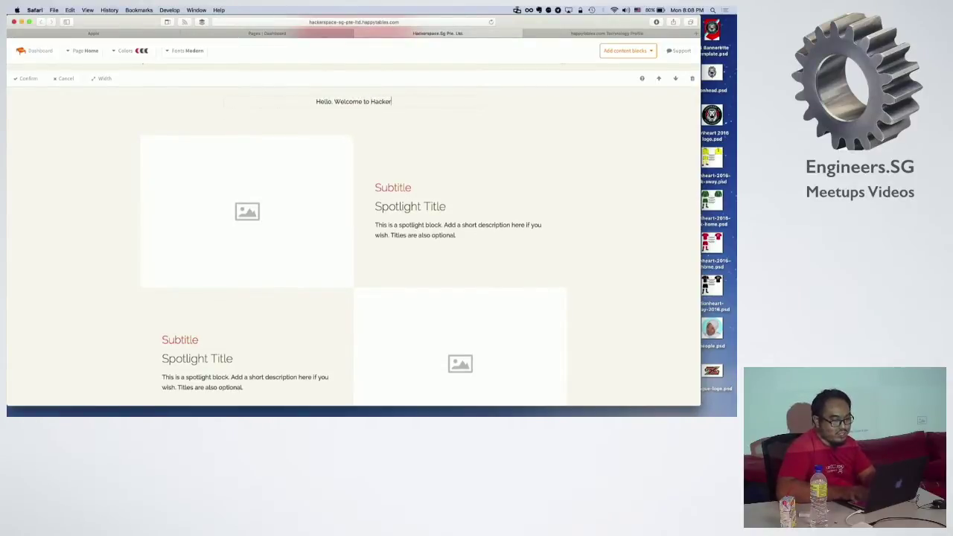
text(space Re)
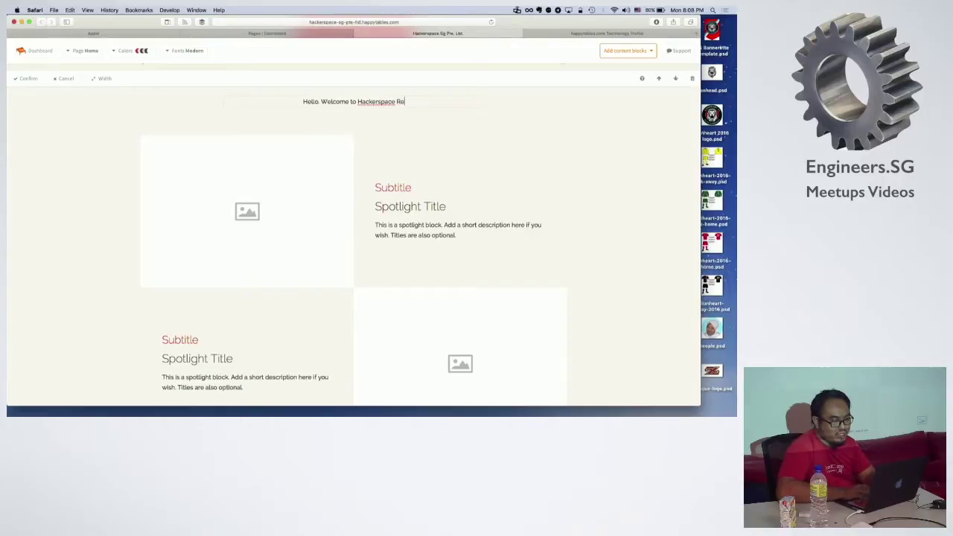
text(staurant)
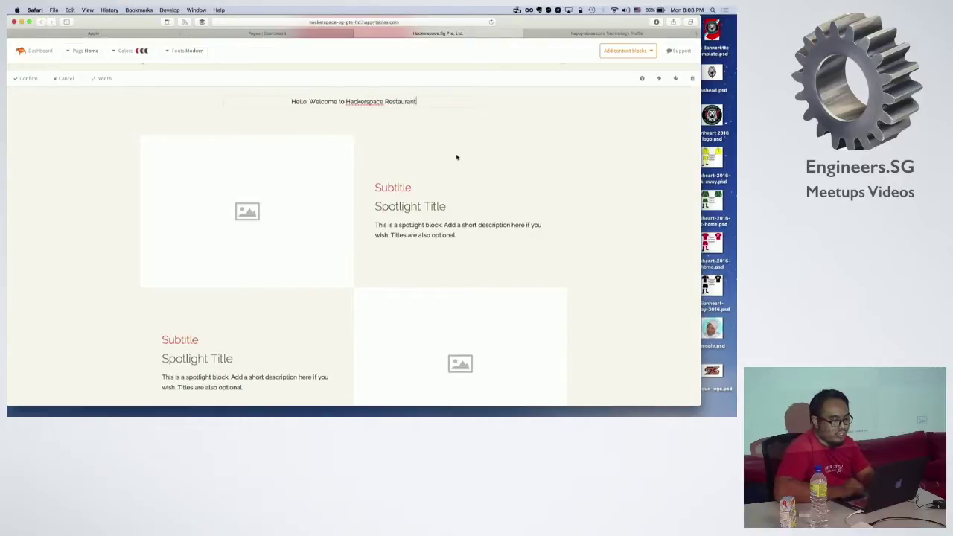
Step: Search 'pastries', save the full-size cake photo to Downloads, and return to the site editor tab
key(super+t)
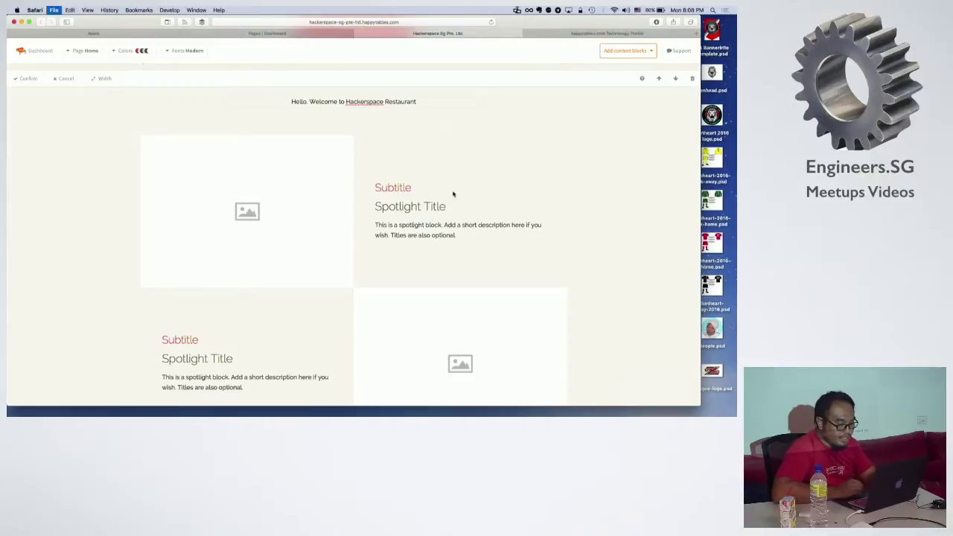
text(pastries)
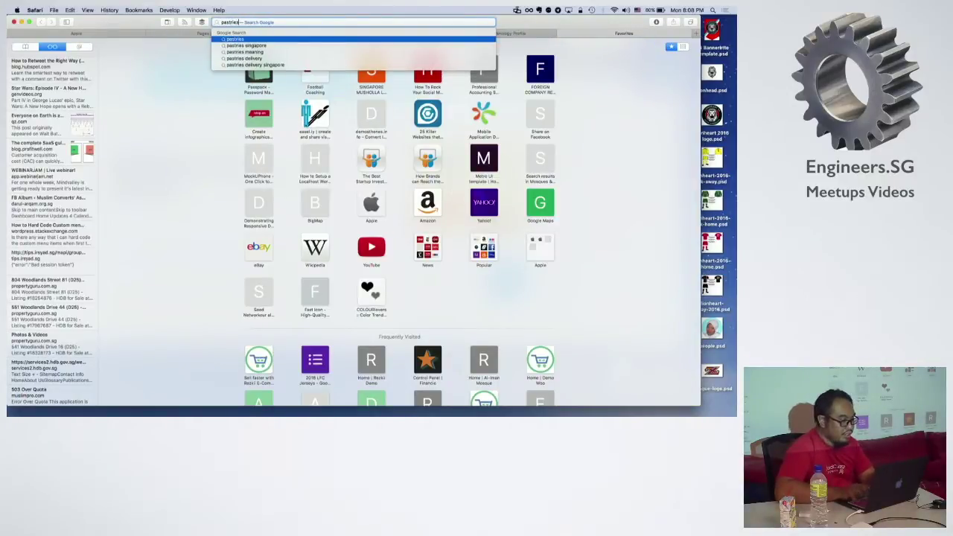
key(Return)
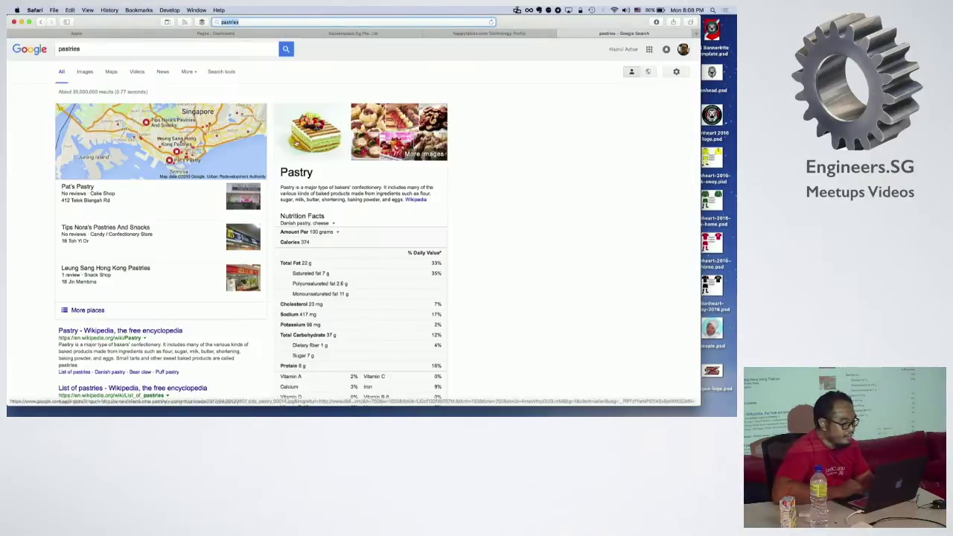
click(313, 139)
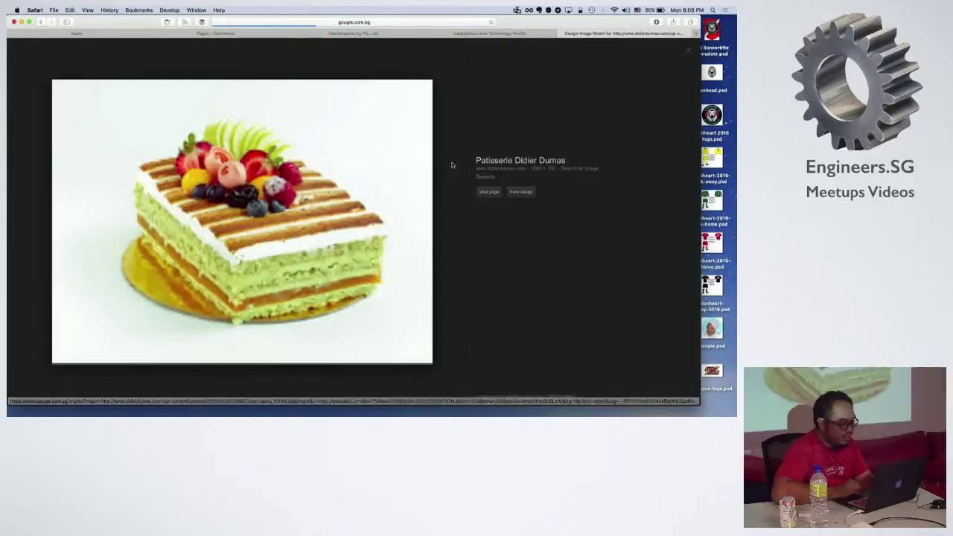
click(519, 191)
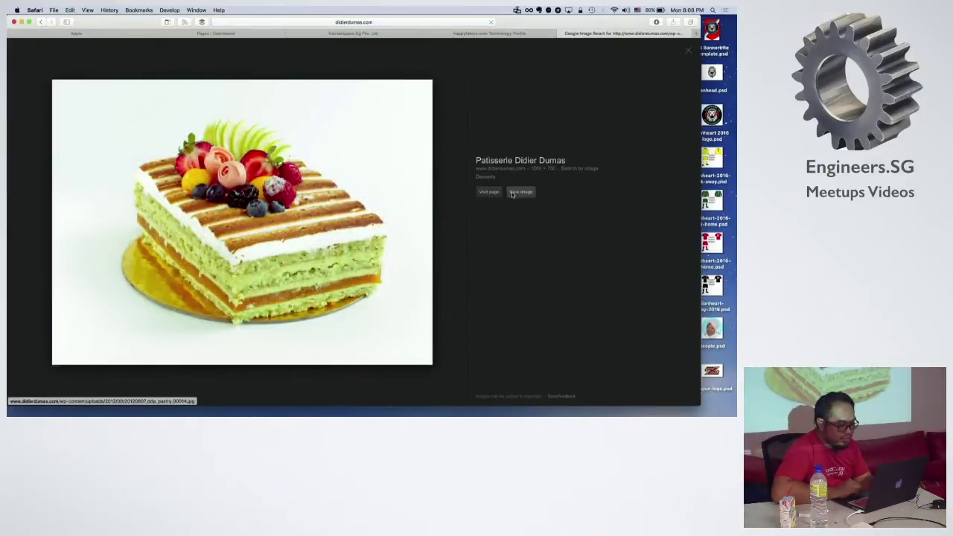
right_click(284, 177)
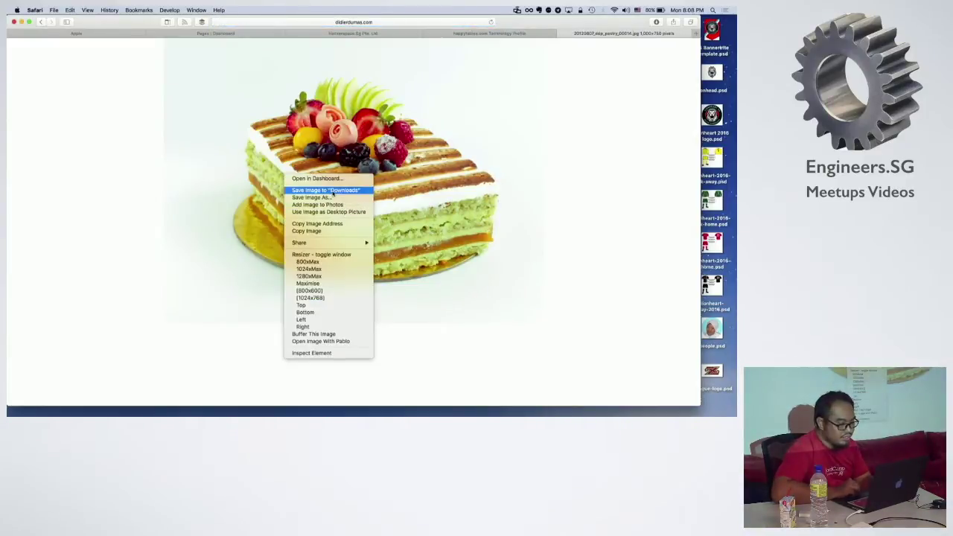
click(320, 189)
key(super+w)
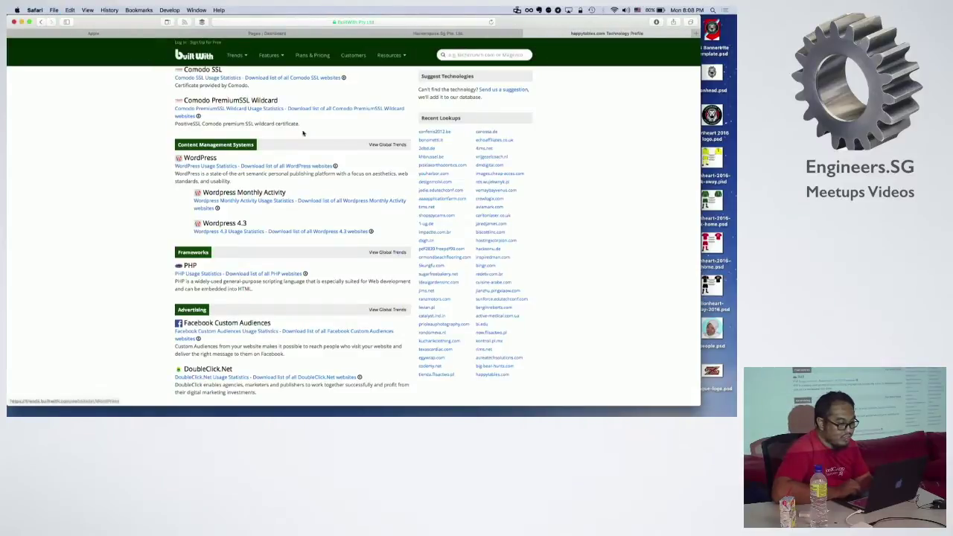
click(408, 34)
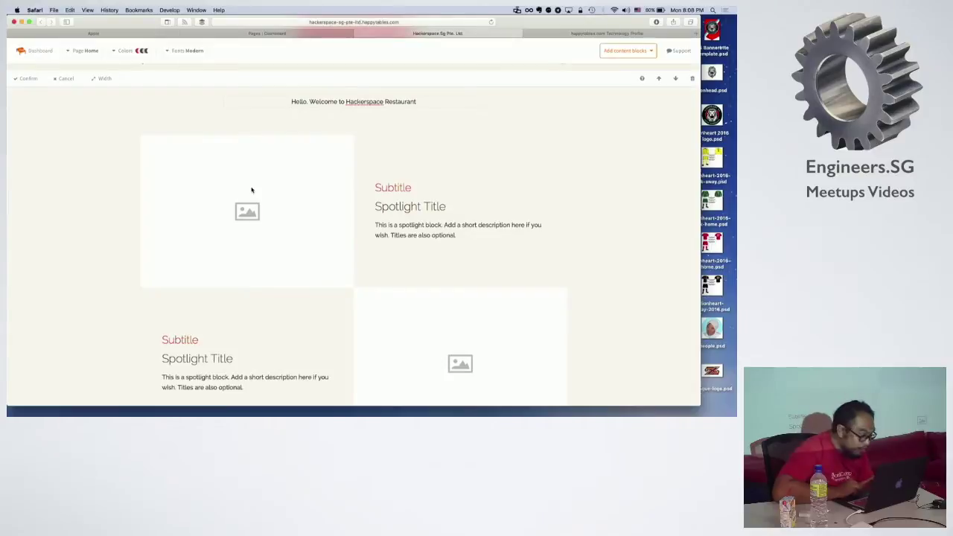
Step: Confirm the welcome text and upload the newest pastry photo from Downloads into the first spotlight block
click(26, 78)
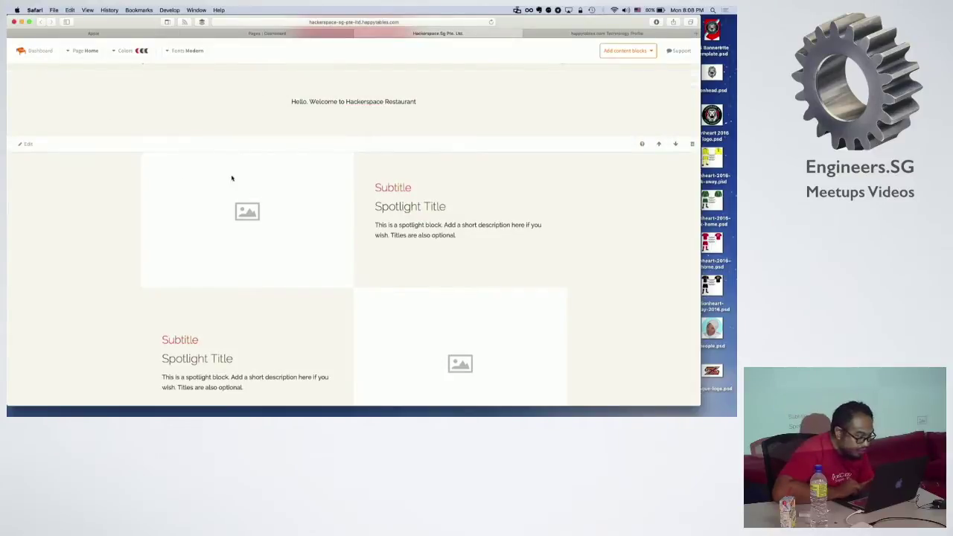
click(29, 146)
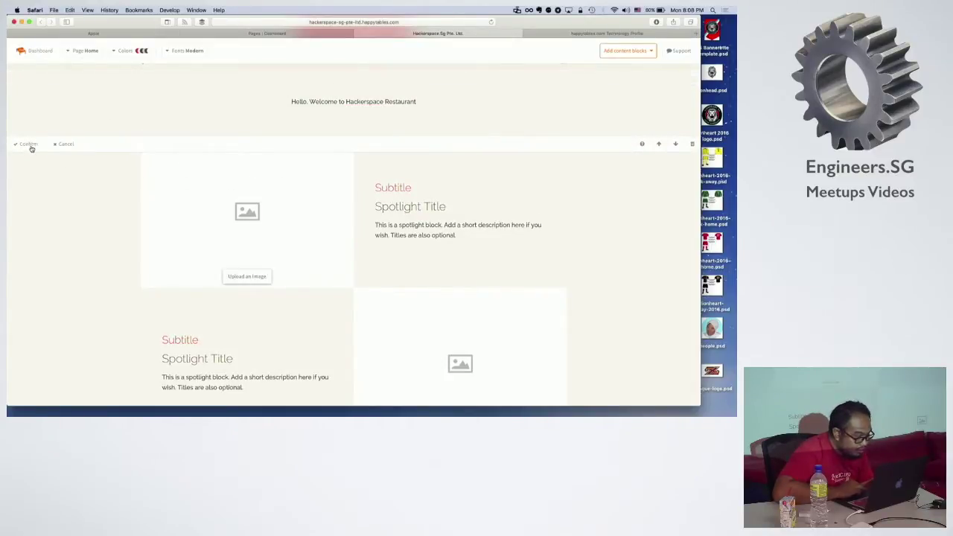
click(246, 276)
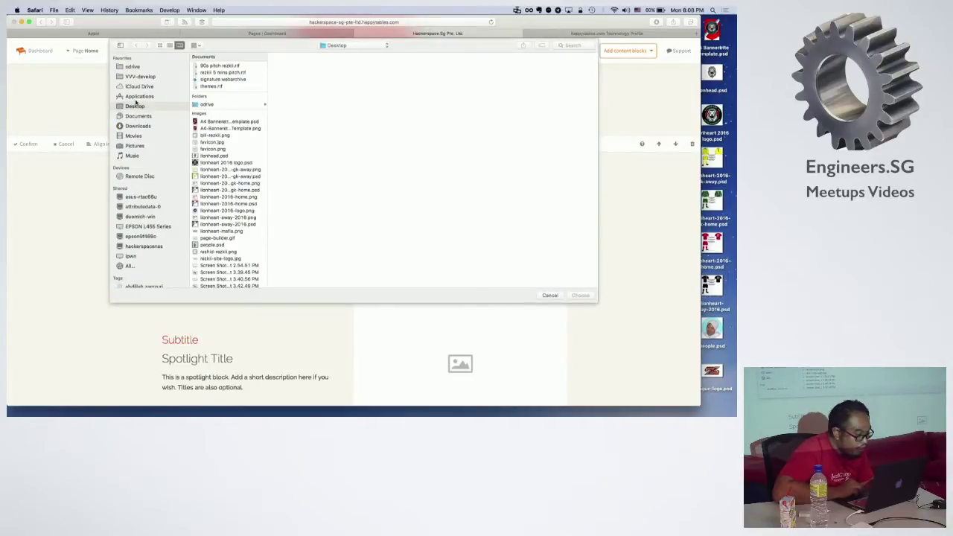
click(137, 127)
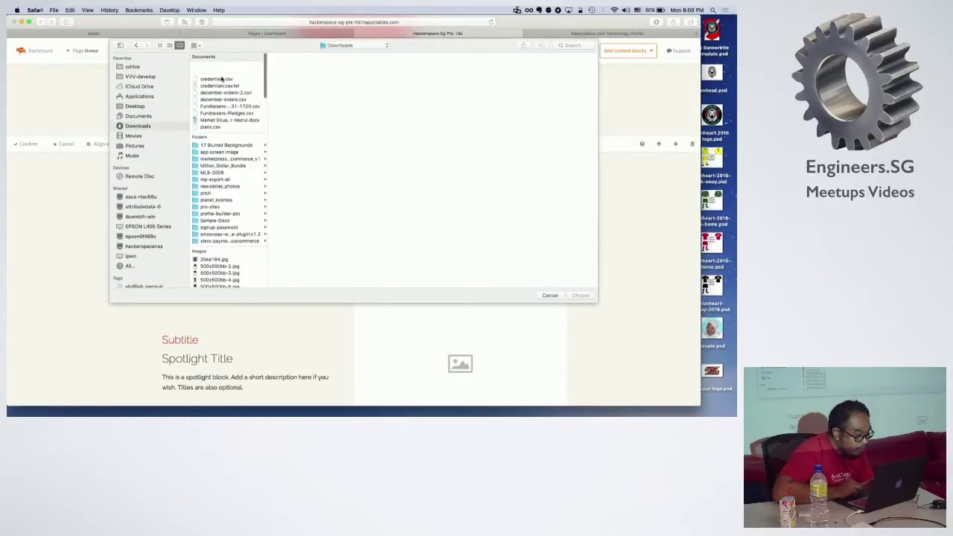
scroll(224, 149, down, 2)
scroll(223, 149, up, 2)
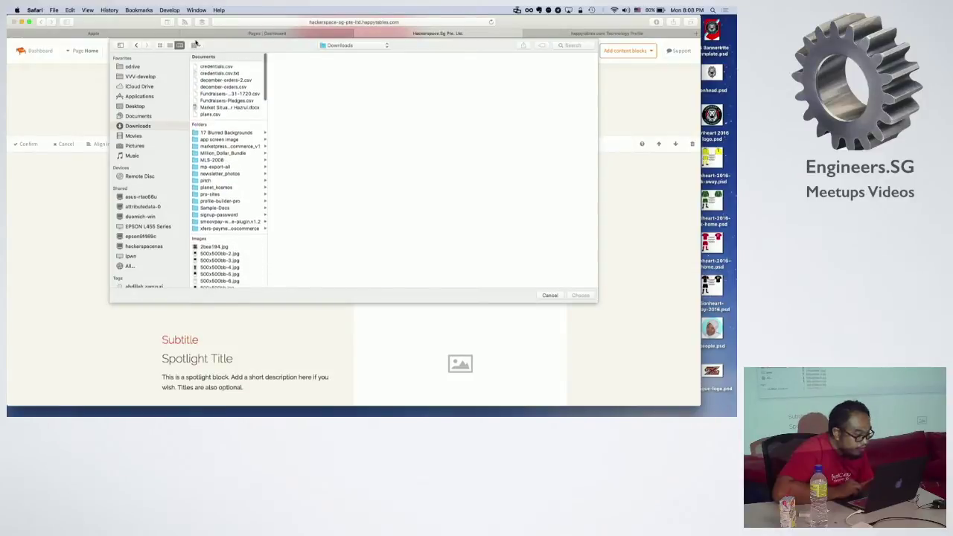
click(195, 45)
click(228, 75)
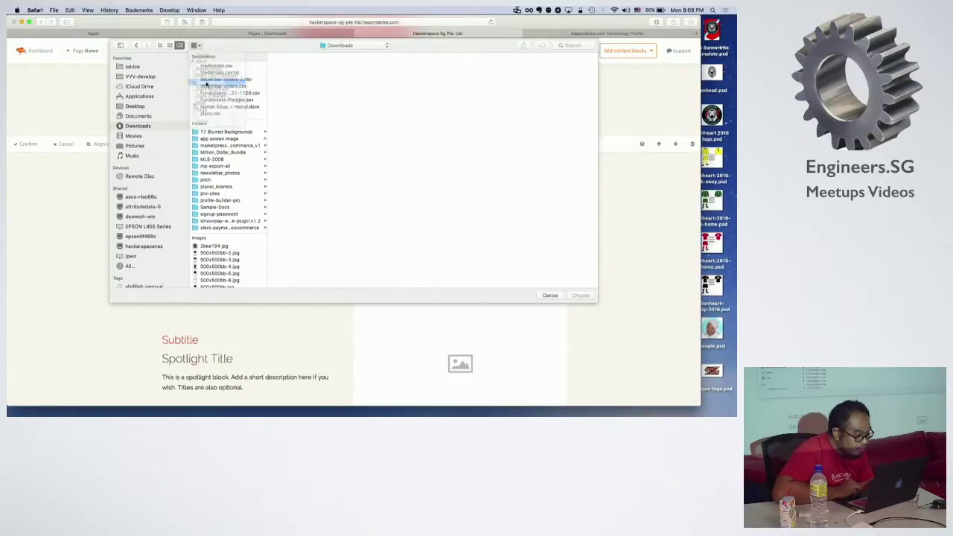
click(228, 67)
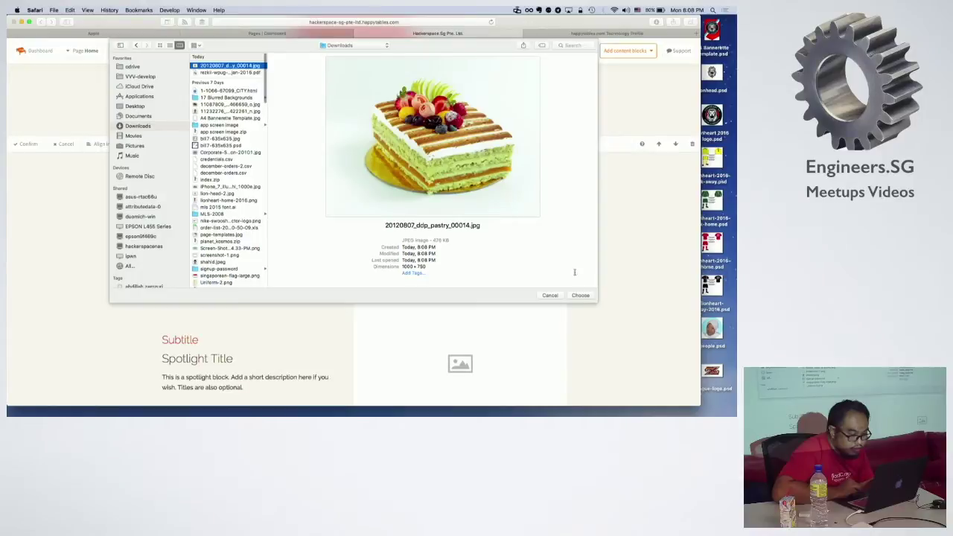
click(580, 295)
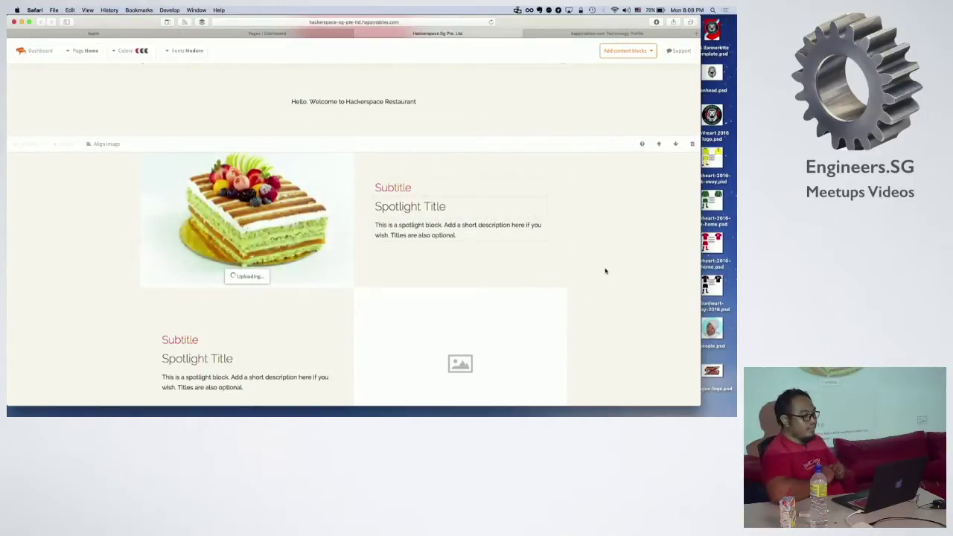
Step: Scroll through the restaurant homepage preview, reviewing the cake photo beneath the welcome text
scroll(605, 271, down, 5)
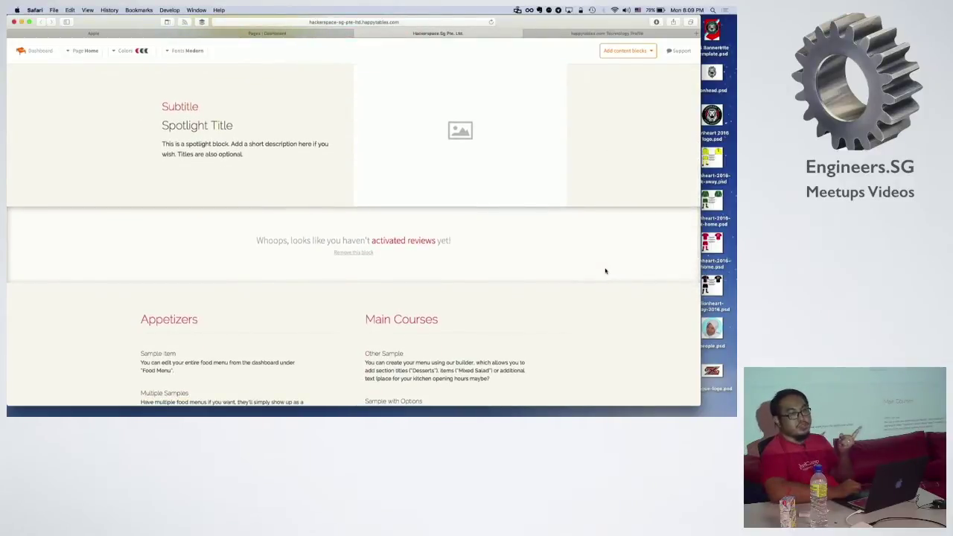
scroll(605, 271, down, 5)
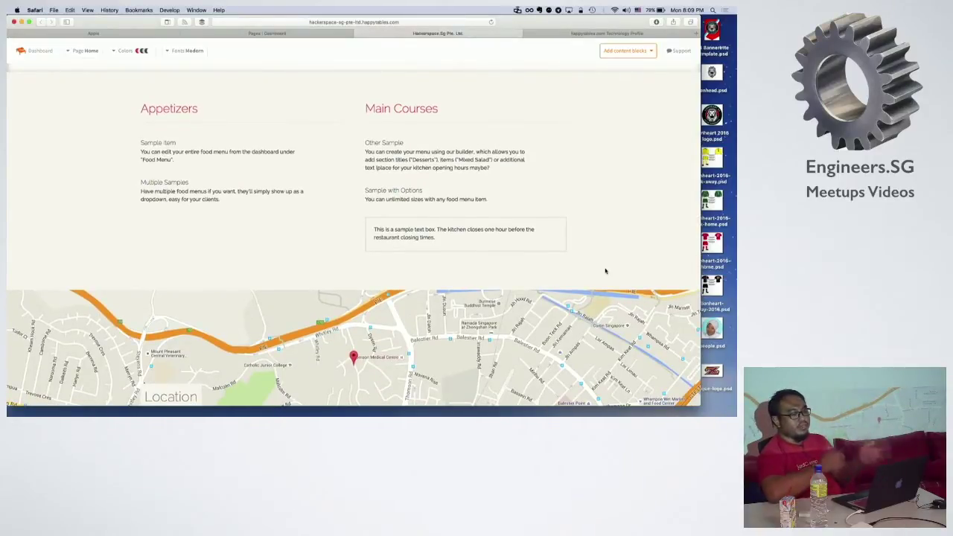
scroll(605, 271, down, 15)
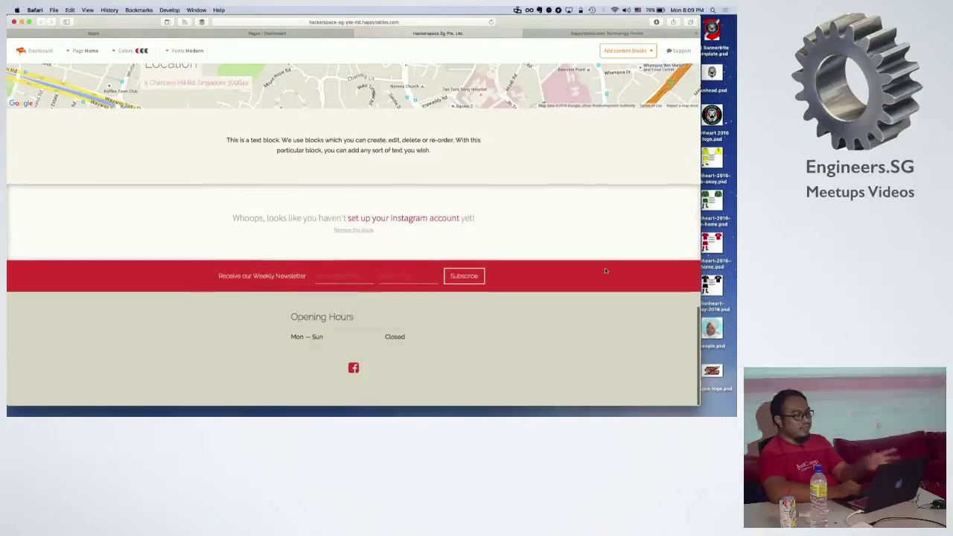
scroll(605, 271, up, 15)
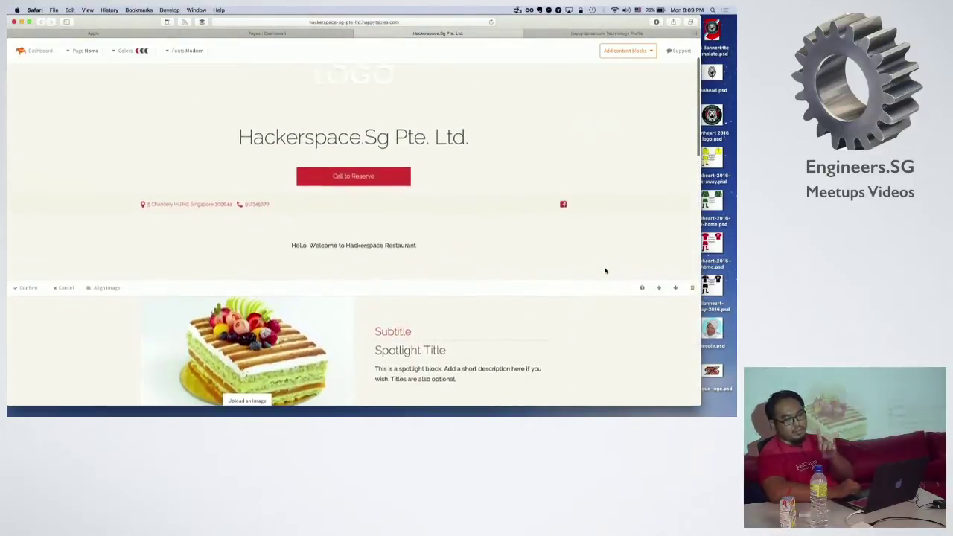
scroll(606, 271, down, 15)
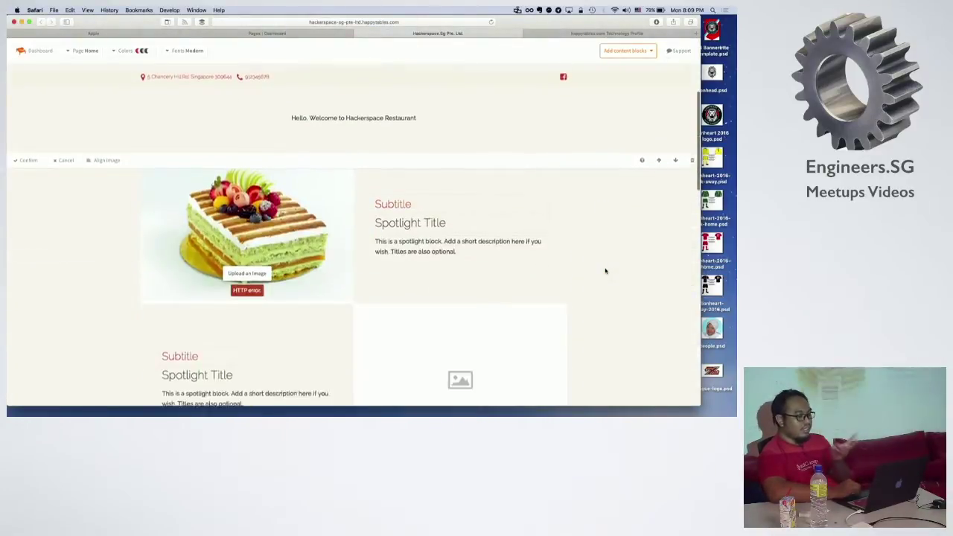
scroll(605, 271, down, 2)
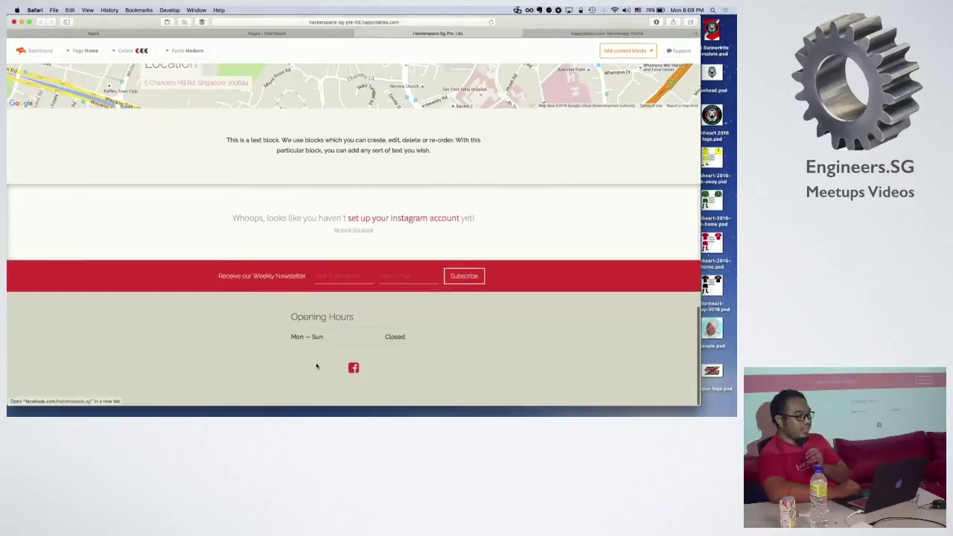
scroll(458, 300, up, 15)
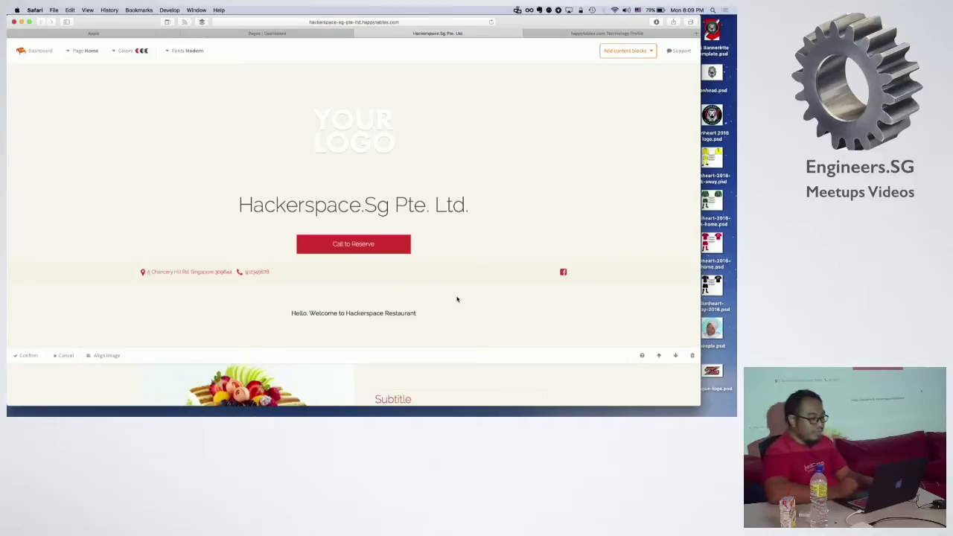
Step: Add a second untitled food menu without a PDF file, then go to the Events page
click(298, 35)
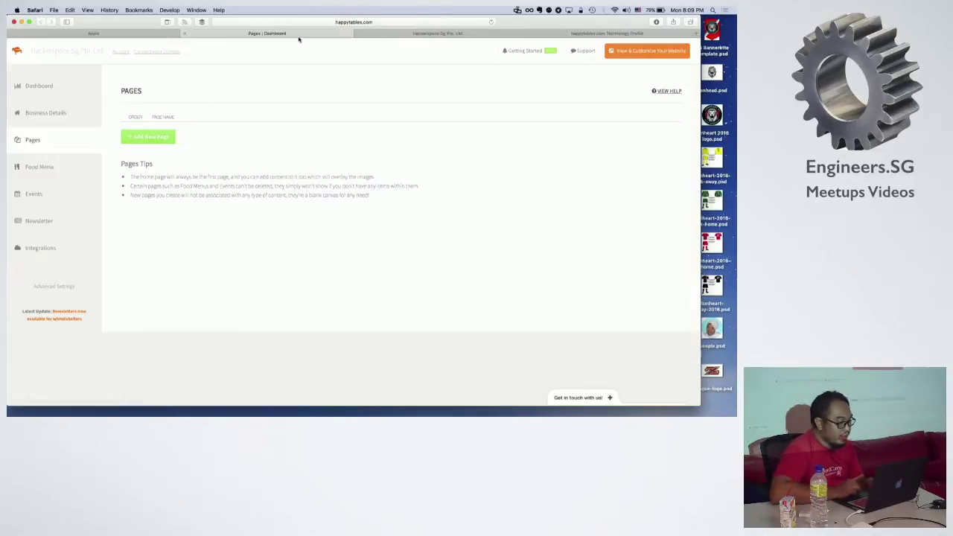
click(57, 171)
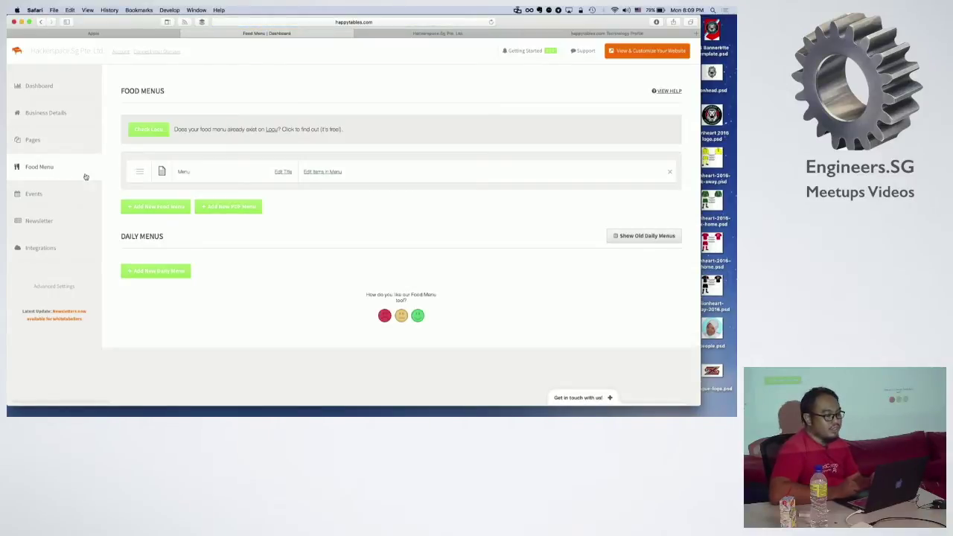
click(171, 208)
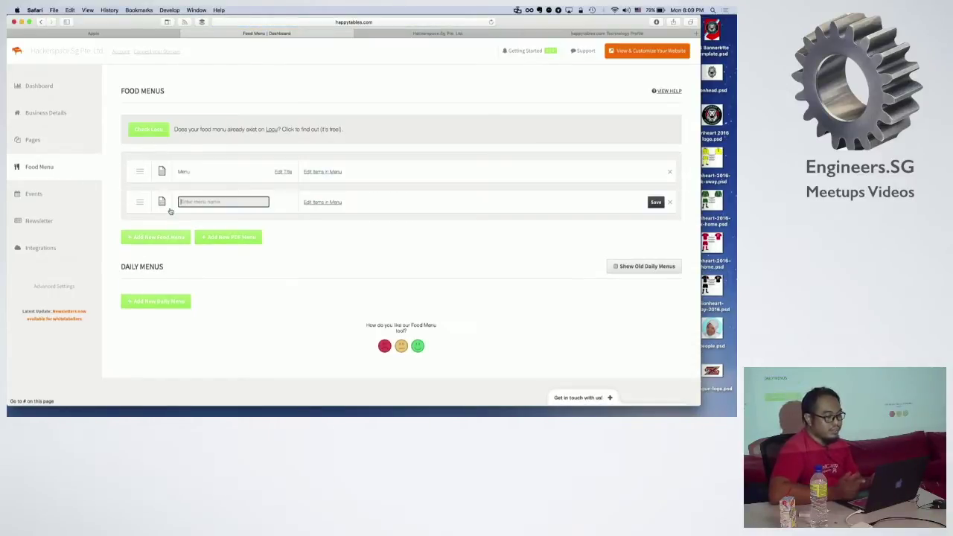
click(236, 239)
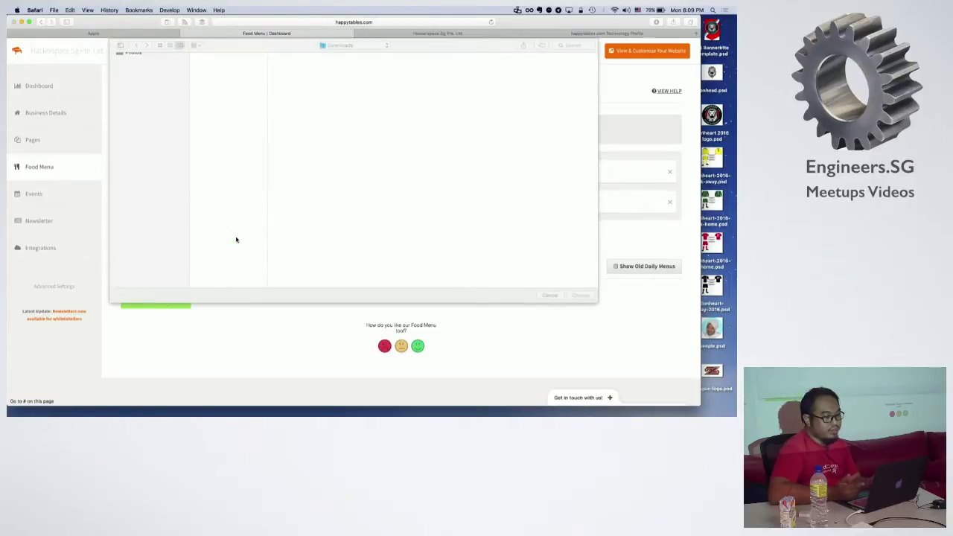
click(551, 295)
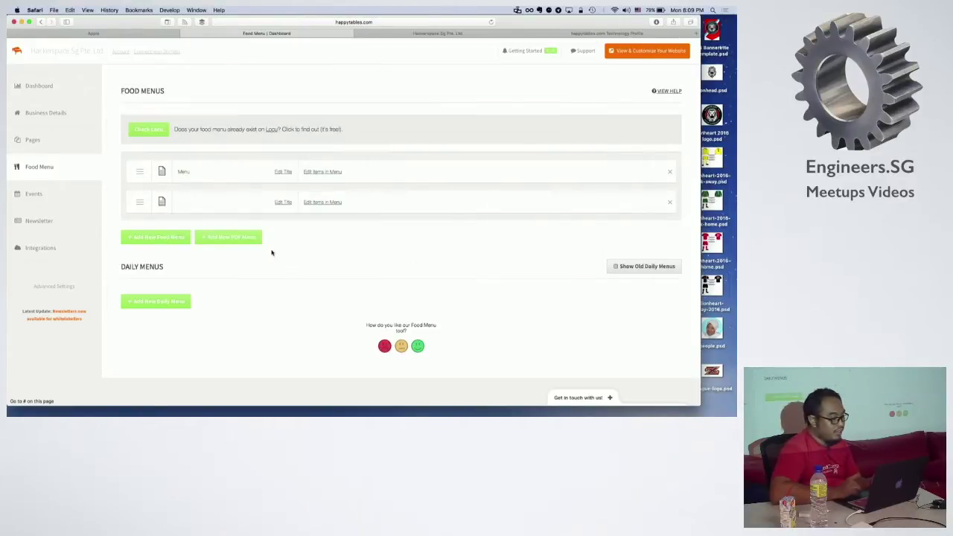
click(39, 198)
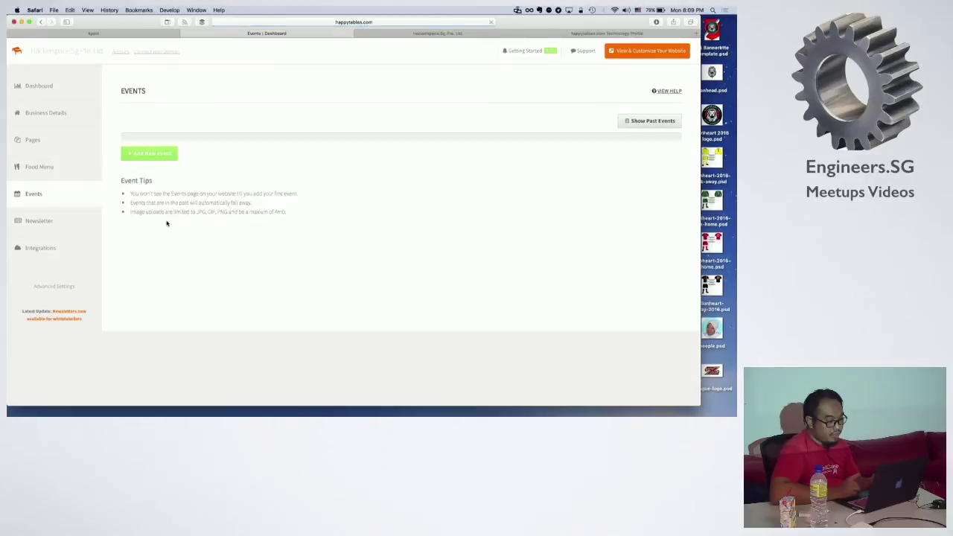
Step: Start a new event entry and clear the accidental text selection
double_click(133, 150)
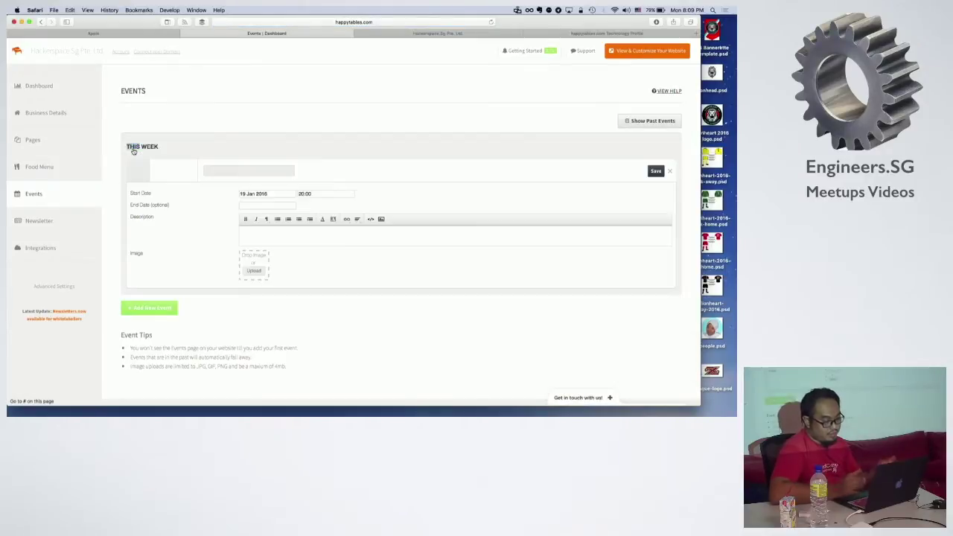
click(258, 135)
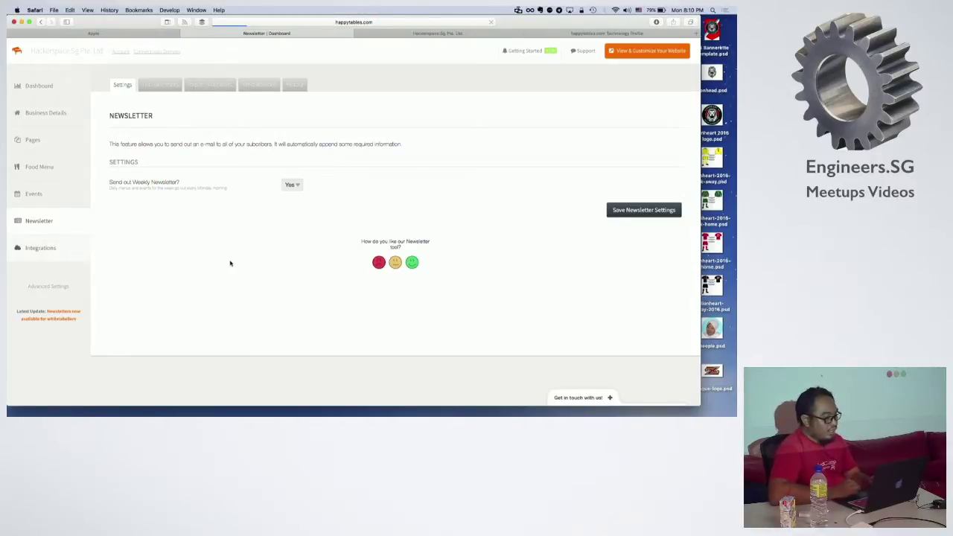
Step: Scroll through the reservation, ordering and review integrations, then return to the Hackerspace.Sg Pte. Ltd. editor
scroll(364, 260, down, 5)
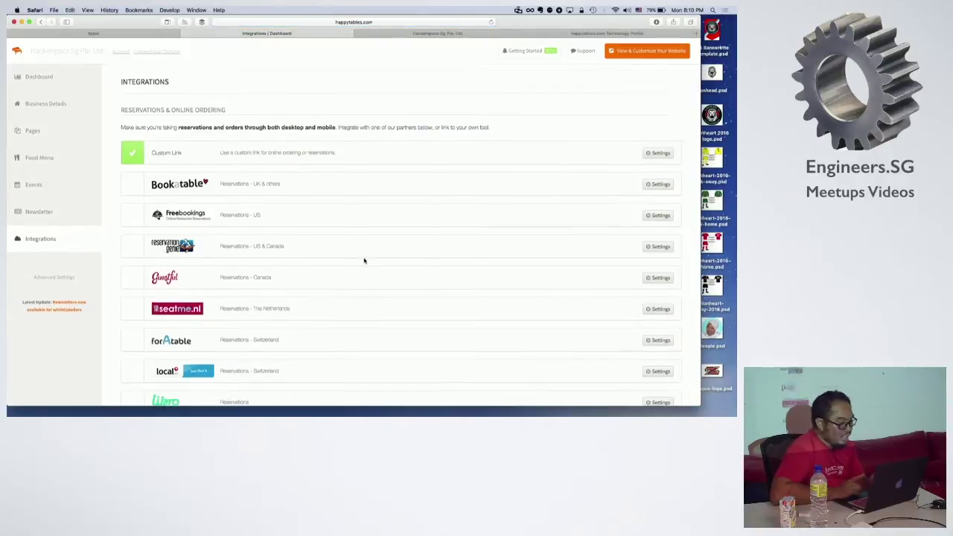
scroll(364, 261, up, 2)
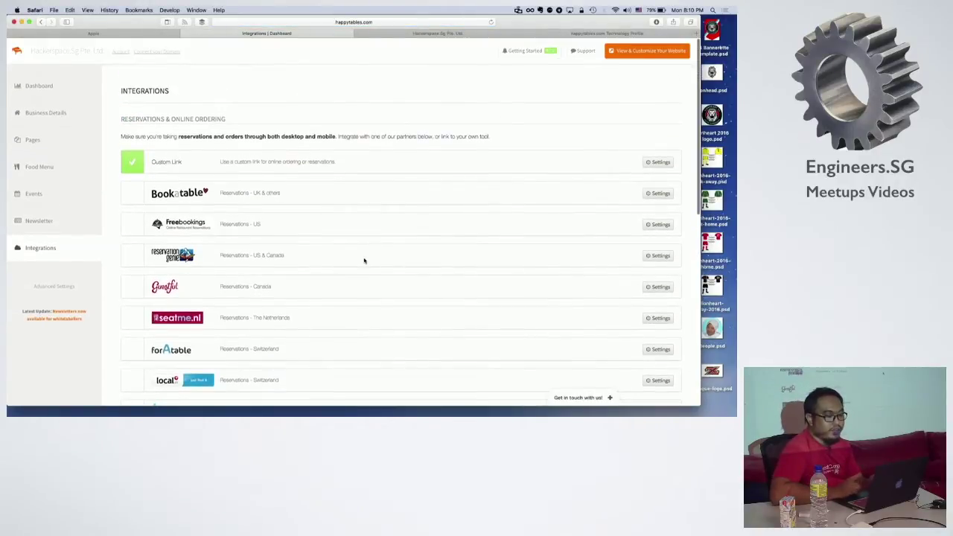
scroll(364, 261, down, 1)
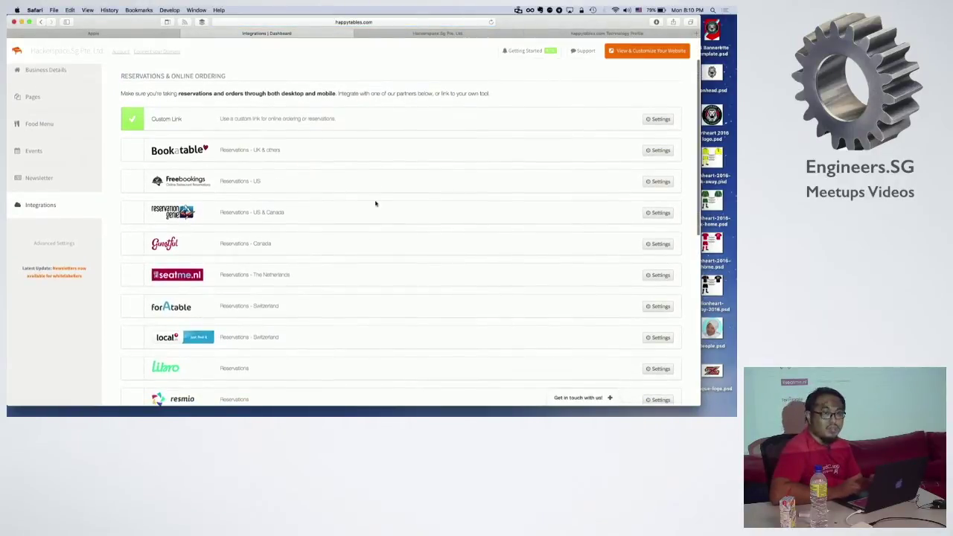
scroll(378, 203, down, 9)
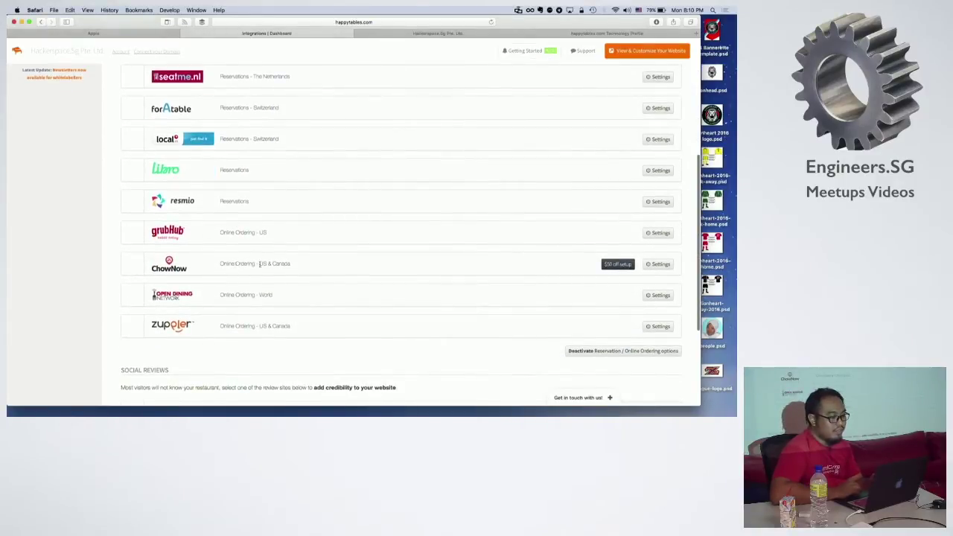
scroll(342, 260, up, 7)
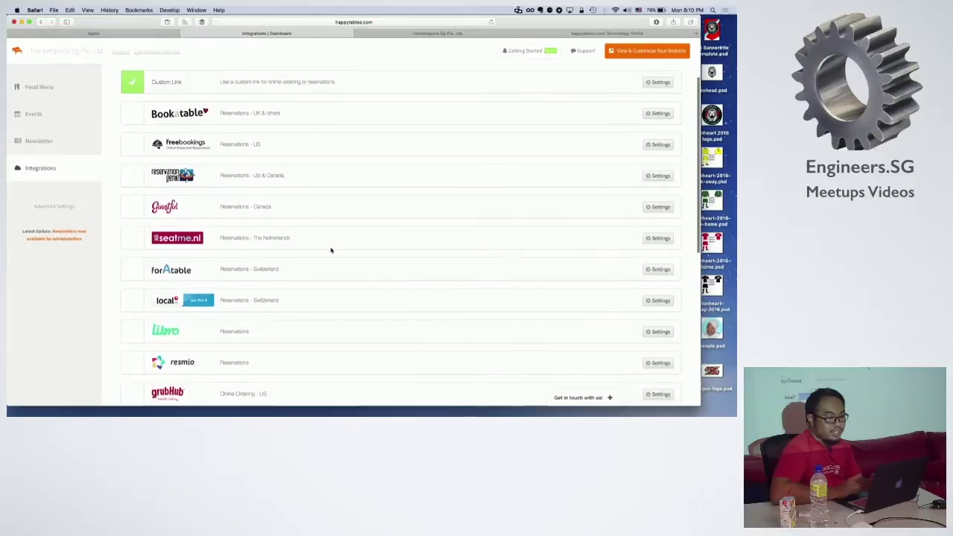
scroll(330, 249, down, 8)
scroll(331, 250, down, 6)
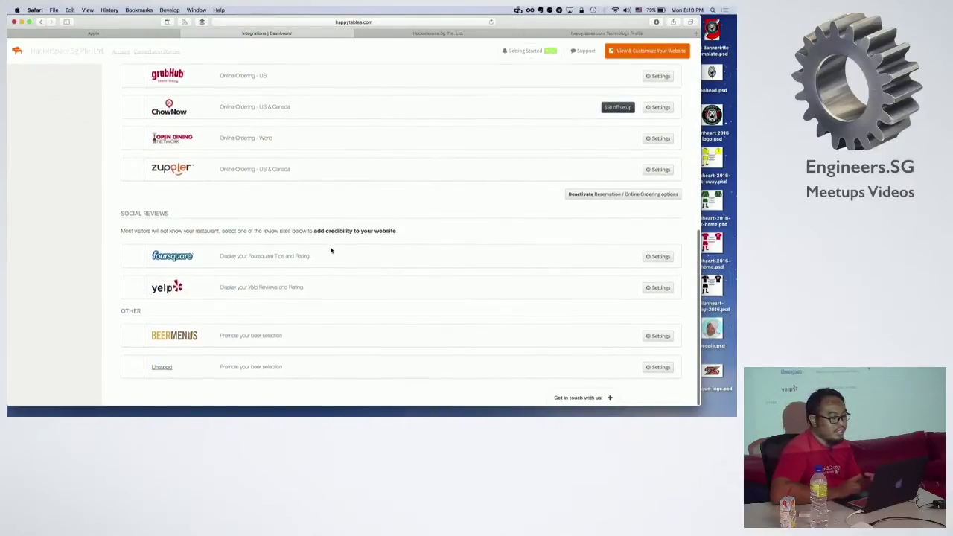
scroll(273, 219, up, 15)
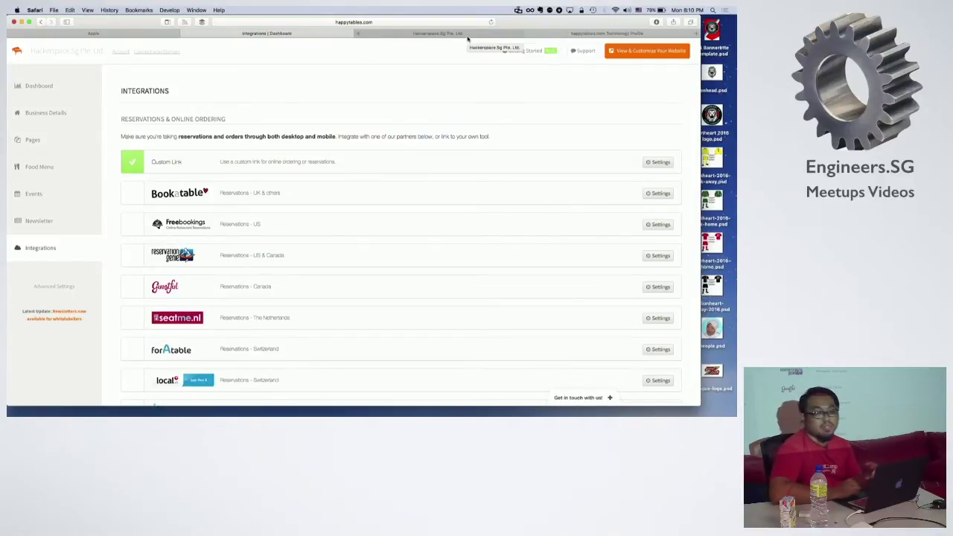
click(468, 36)
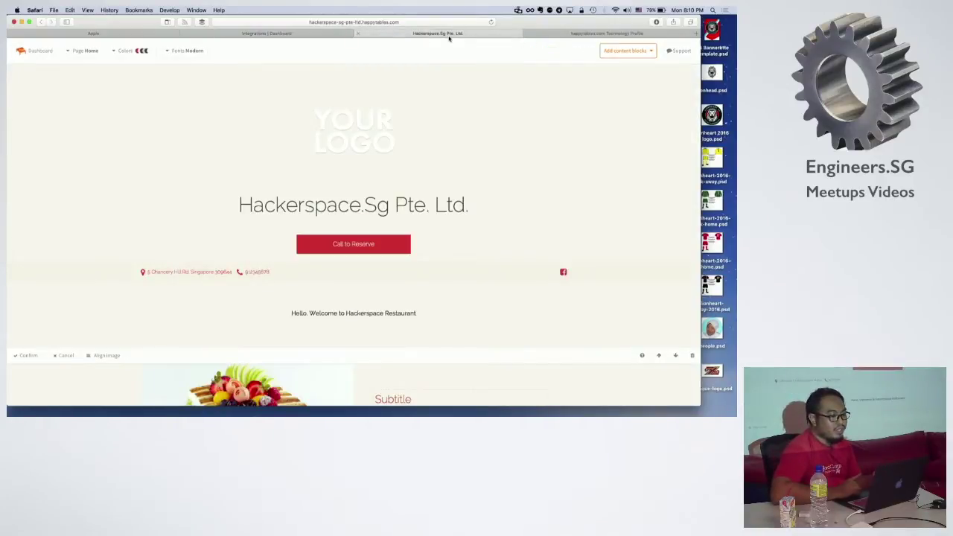
Step: Open restaurantengine.com from the slides and scroll its homepage to the footer and back
click(350, 35)
key(super+Tab)
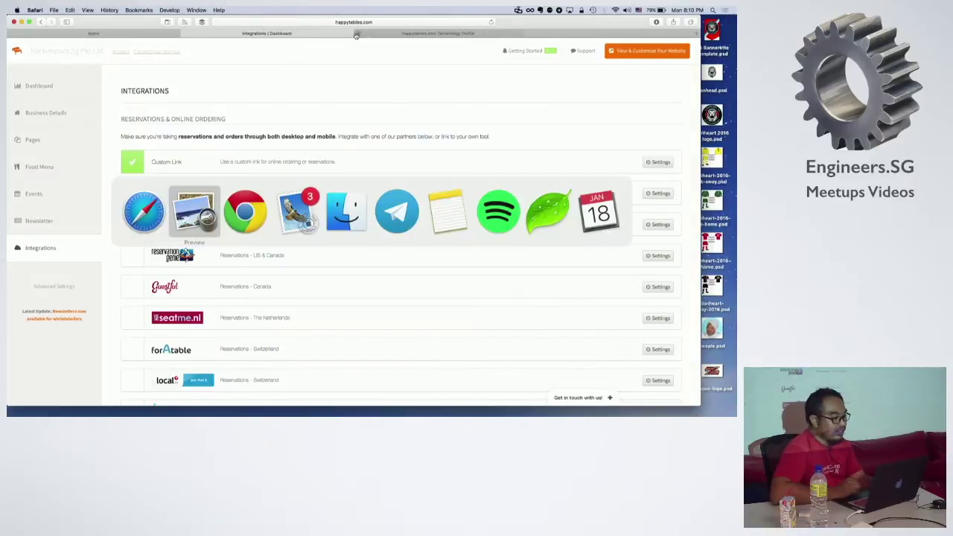
click(478, 259)
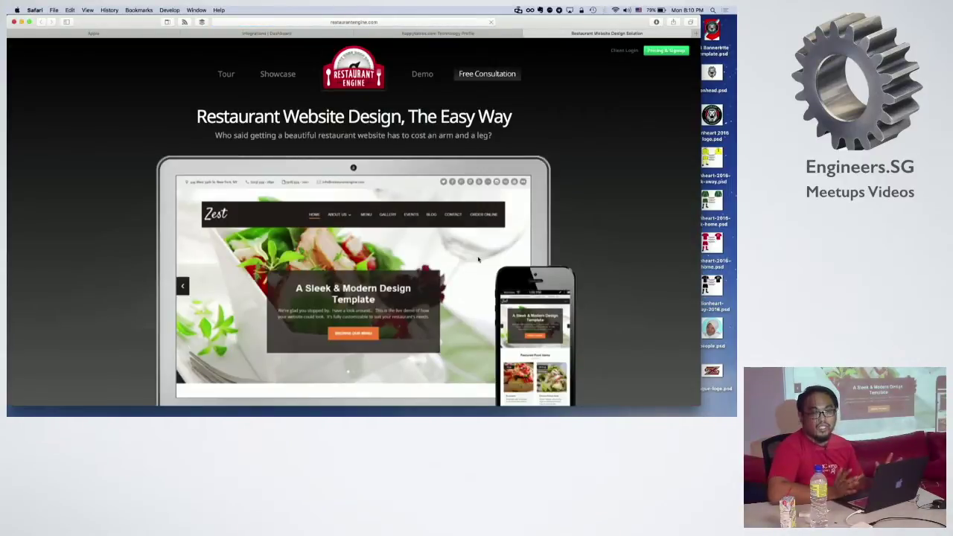
scroll(570, 283, down, 3)
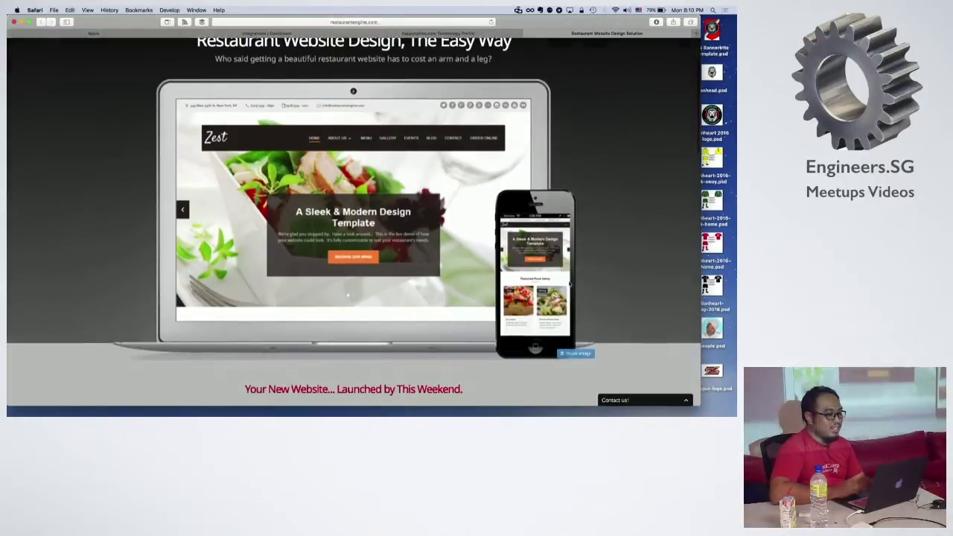
scroll(570, 283, down, 9)
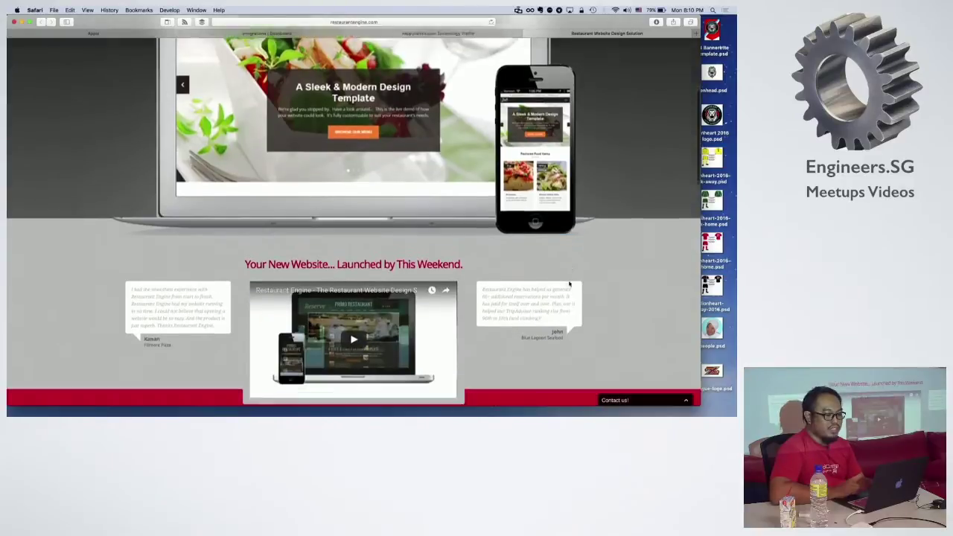
scroll(605, 280, down, 10)
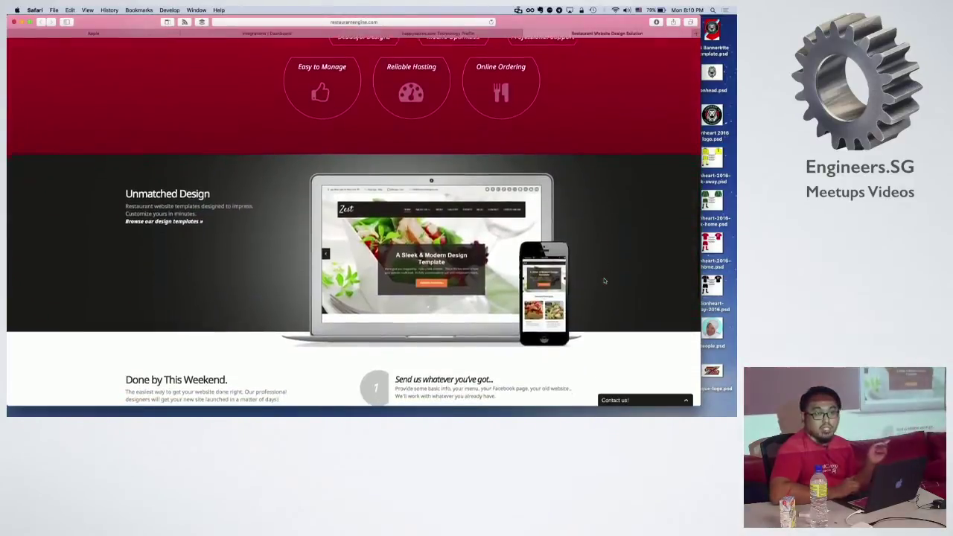
scroll(604, 281, down, 3)
scroll(605, 281, down, 5)
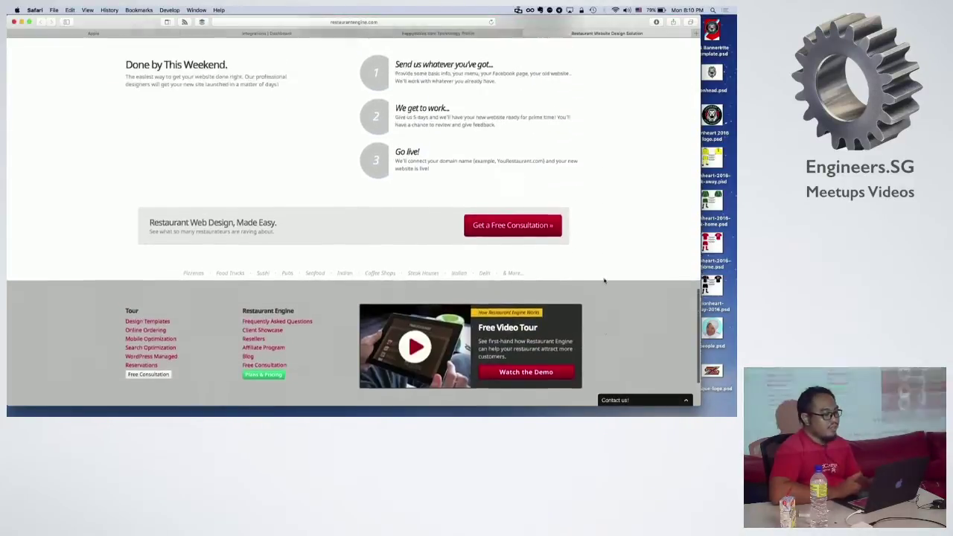
scroll(604, 281, up, 20)
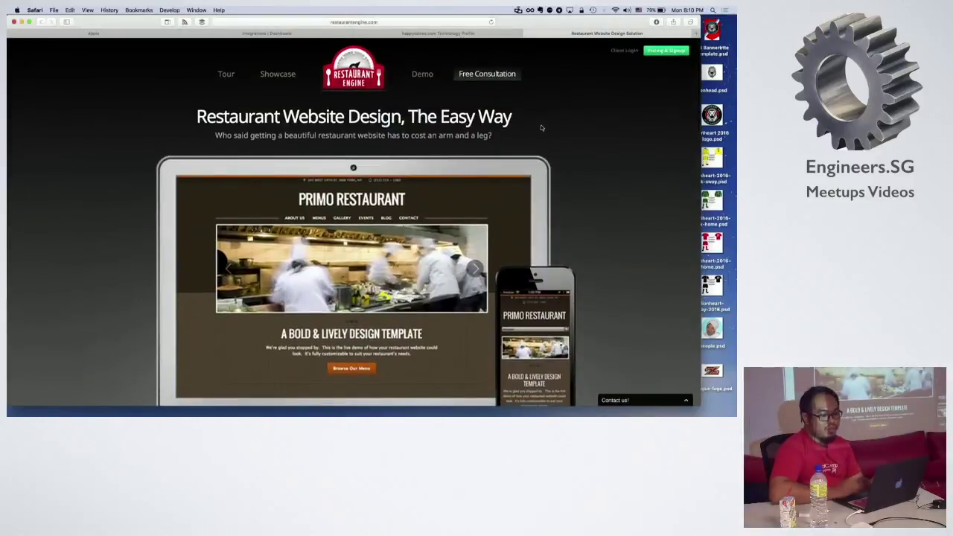
Step: Open Restaurant Engine's Pricing & Signup page
click(651, 57)
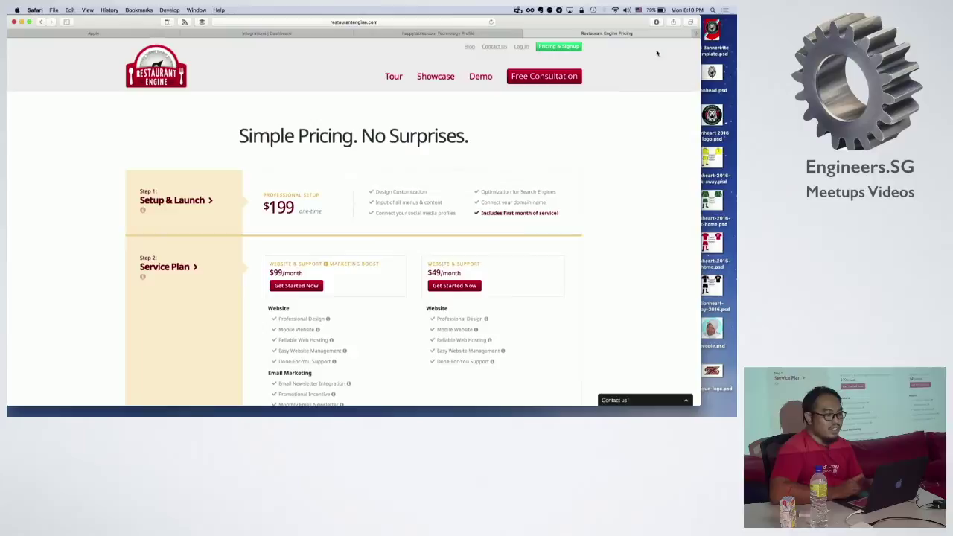
click(478, 34)
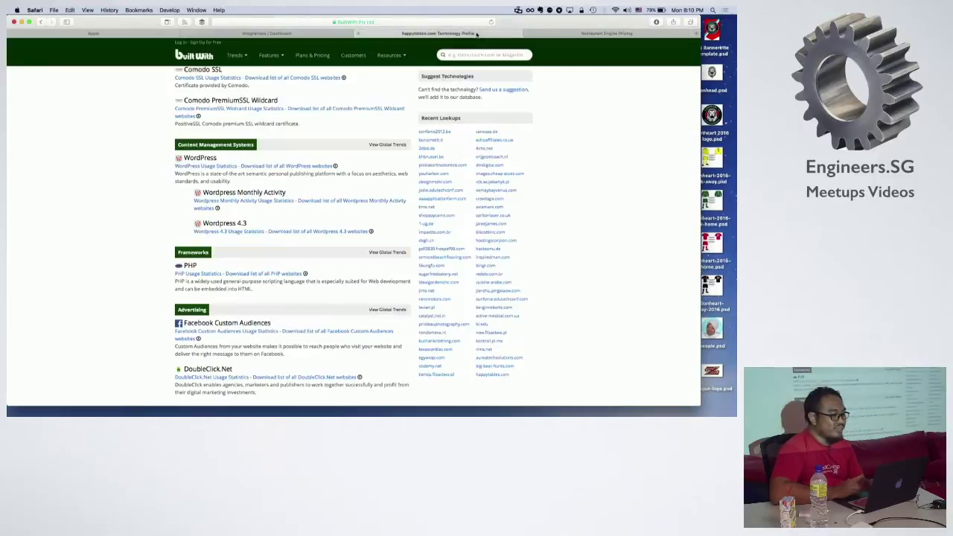
click(330, 23)
key(Escape)
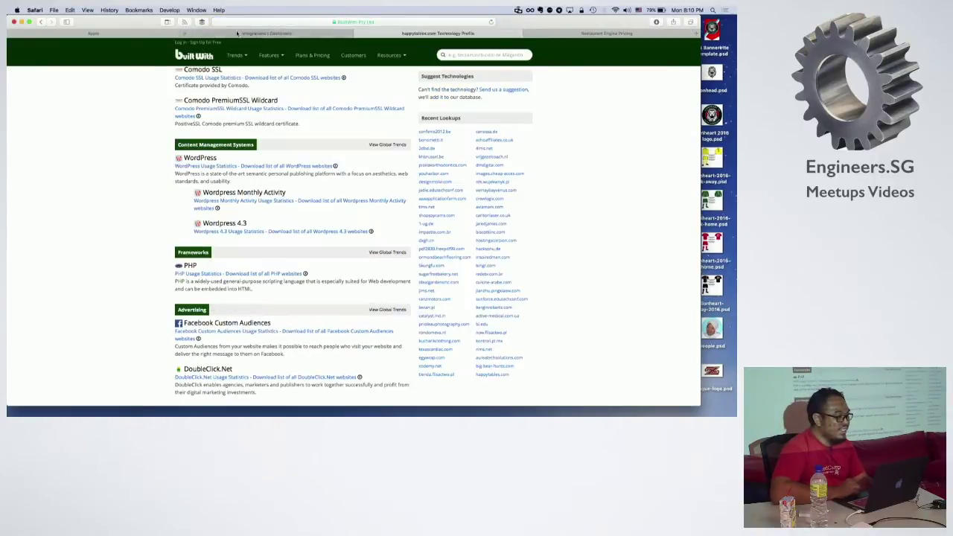
click(253, 34)
Step: Load happytables.com's Lite, Professional and Master pricing plans, then return to Restaurant Engine's pricing
click(331, 22)
text(happytables.com)
key(Return)
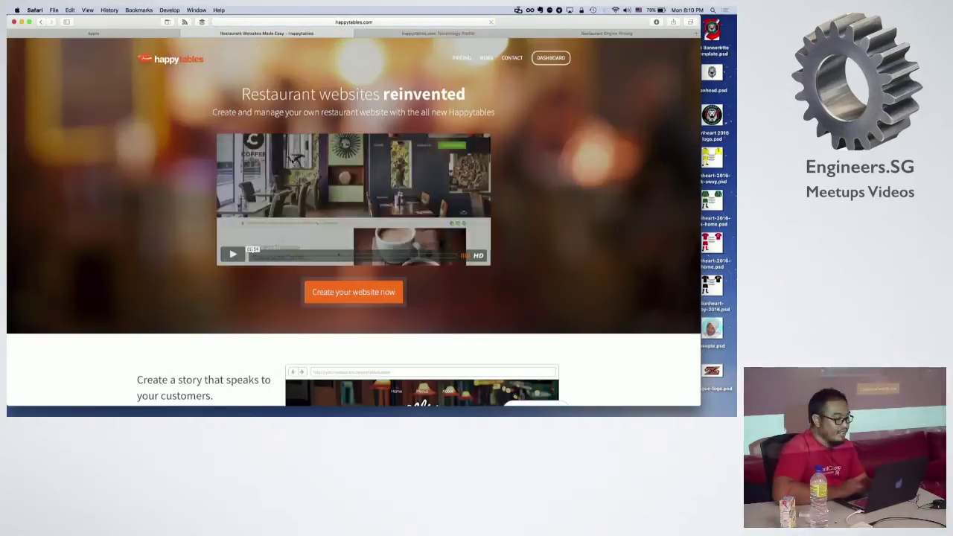
click(462, 57)
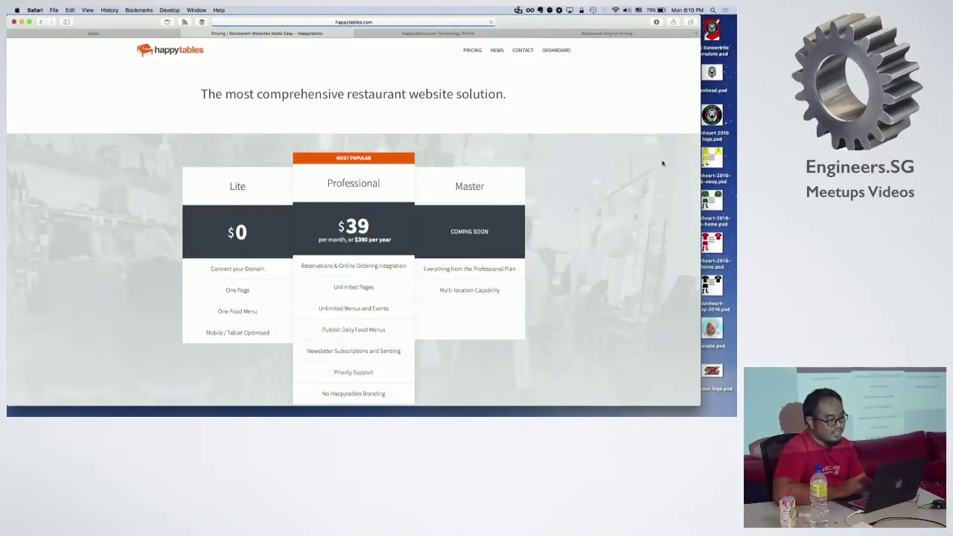
scroll(617, 262, down, 3)
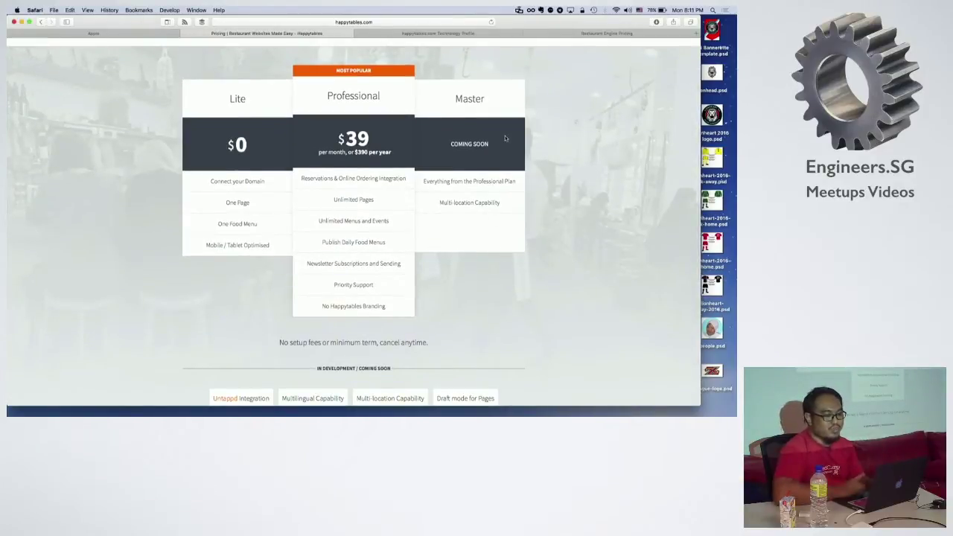
click(600, 33)
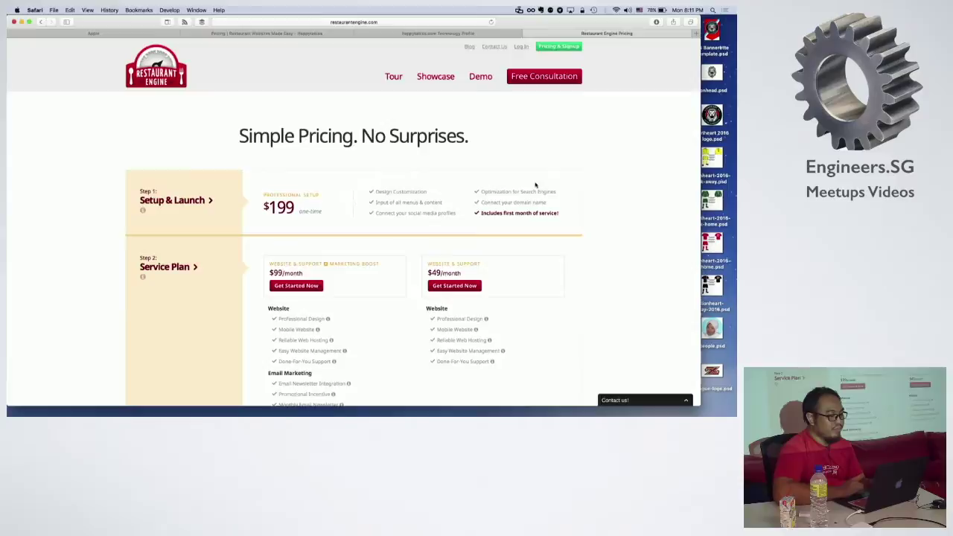
scroll(534, 185, down, 2)
scroll(535, 185, up, 1)
scroll(535, 185, down, 2)
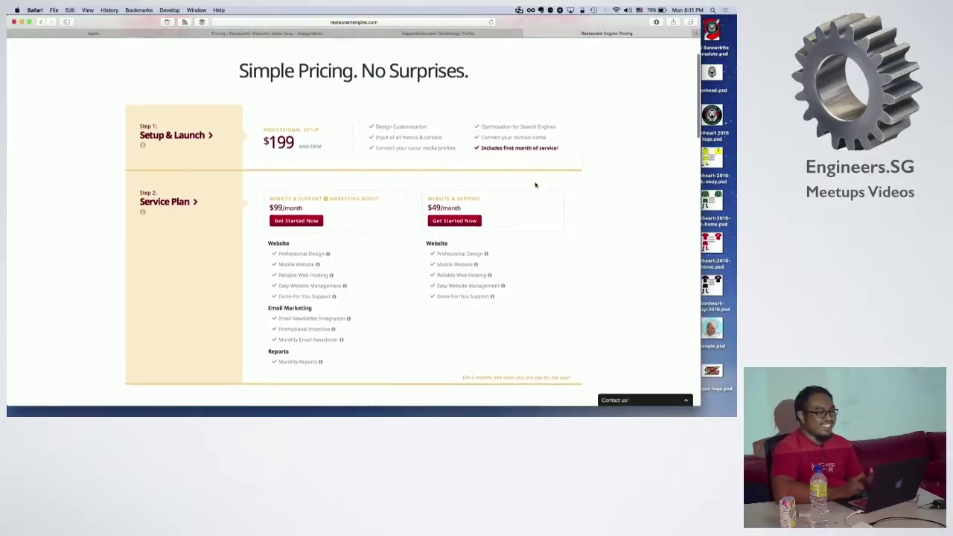
scroll(535, 185, down, 2)
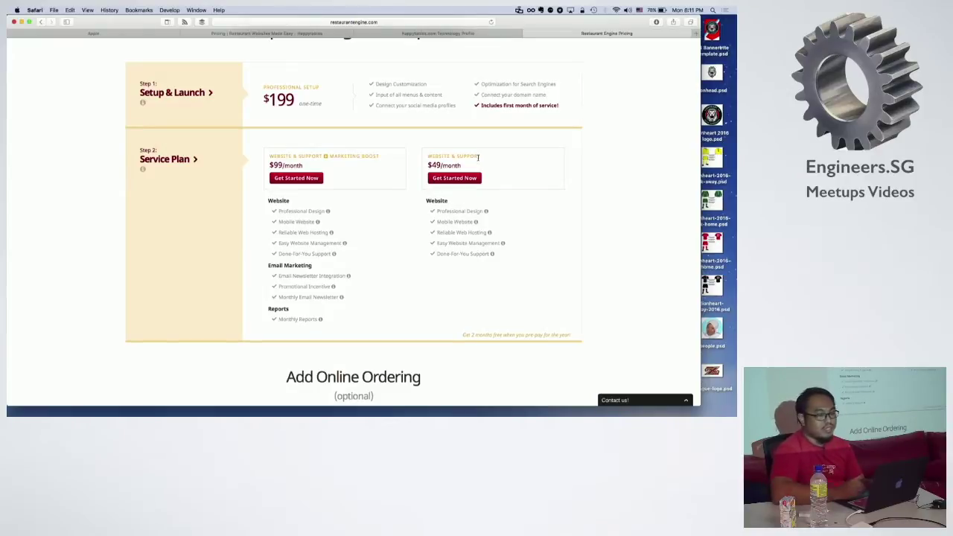
scroll(478, 157, down, 5)
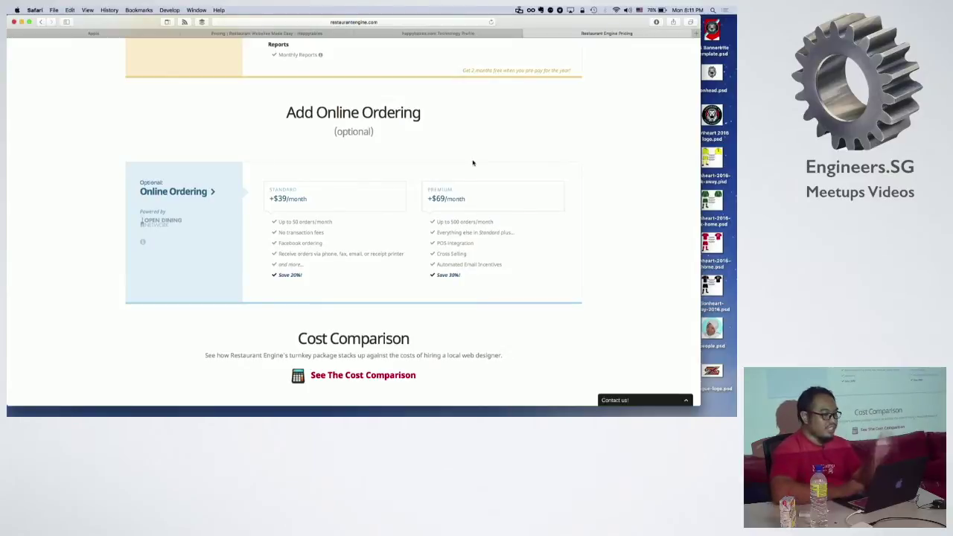
scroll(472, 163, down, 1)
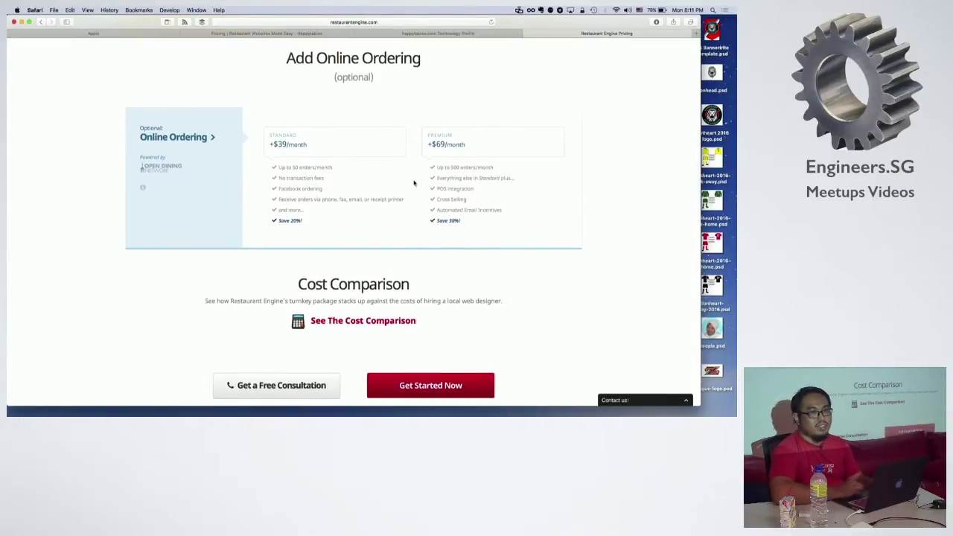
scroll(414, 182, down, 4)
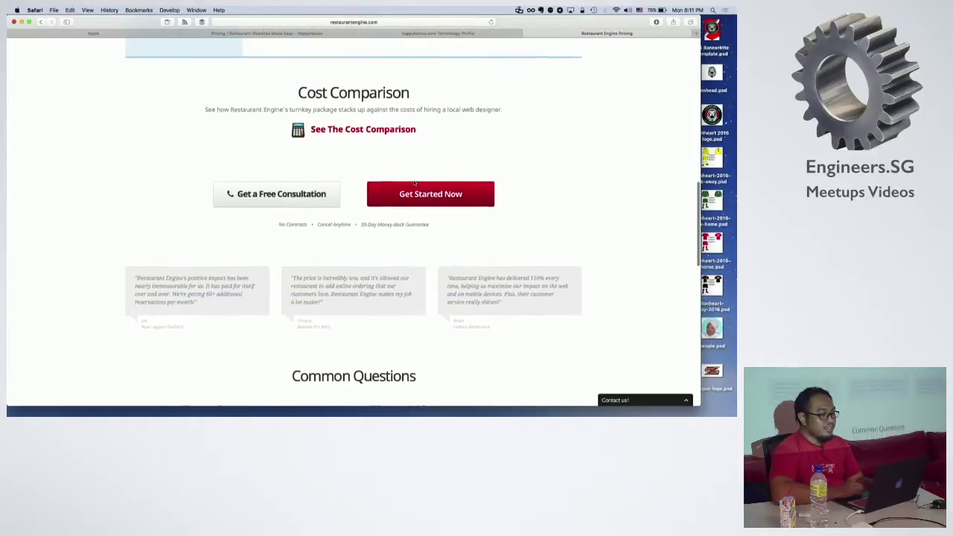
scroll(414, 182, down, 3)
scroll(415, 182, up, 15)
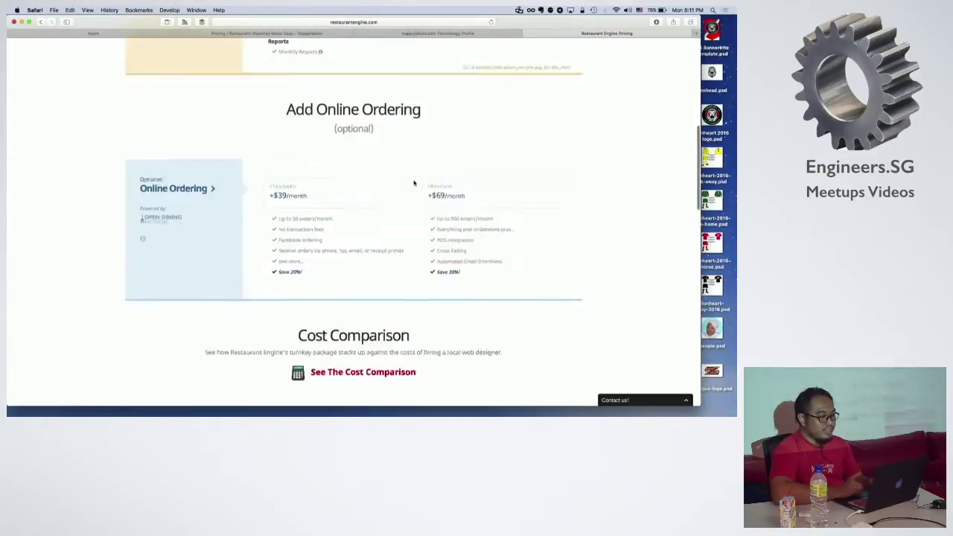
scroll(414, 183, up, 1)
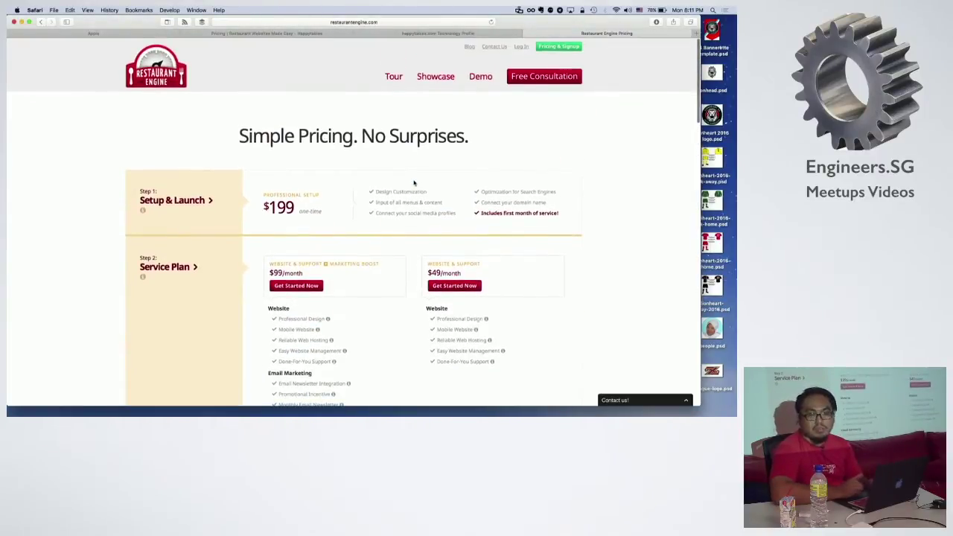
click(395, 77)
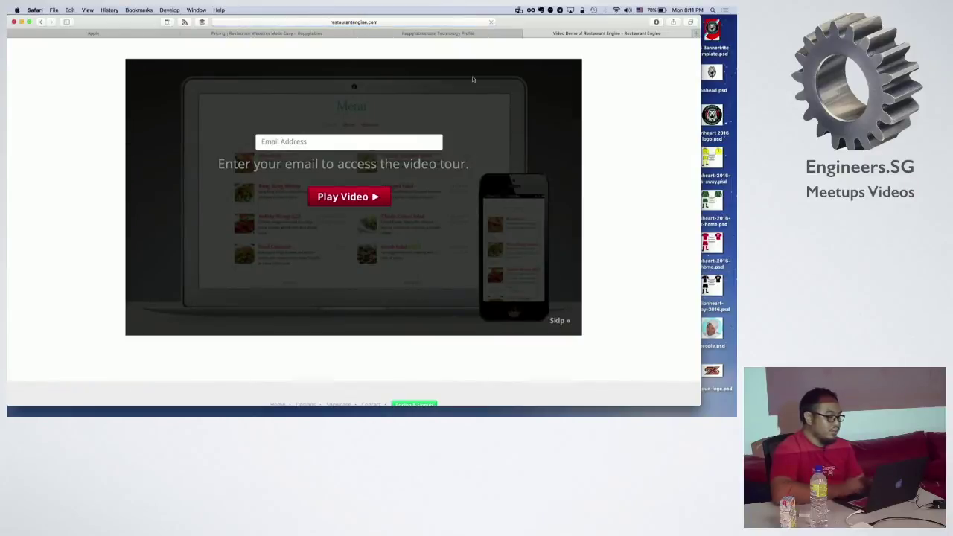
Step: Start playing the Restaurant Engine demo video beside the free consultation form
click(350, 196)
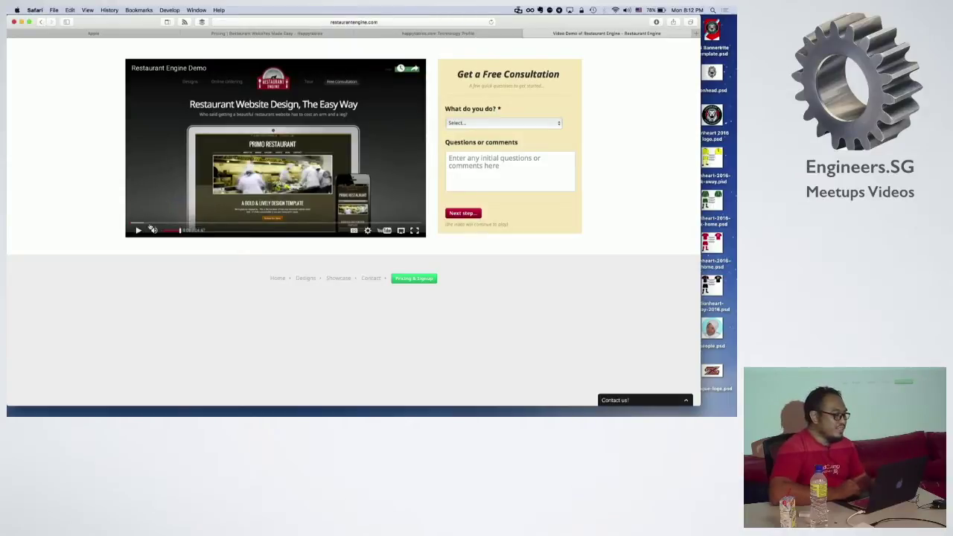
Step: Seek through the video's website design, reservation widget, welcome page, menu and online ordering scenes
click(142, 224)
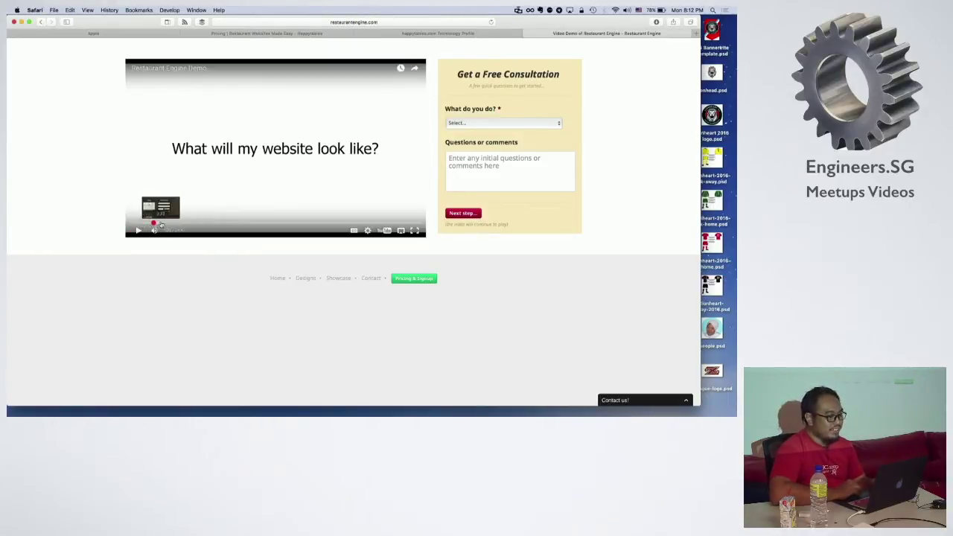
click(161, 224)
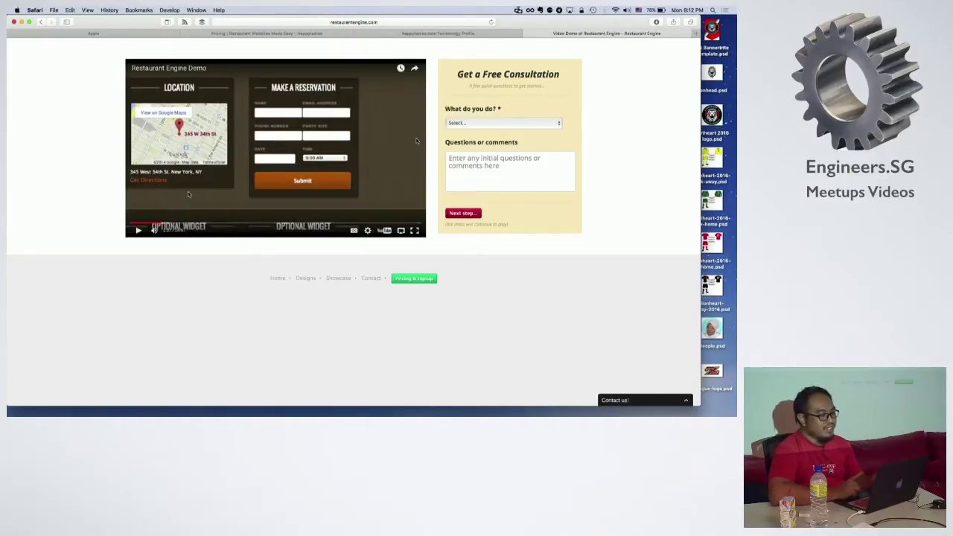
click(150, 223)
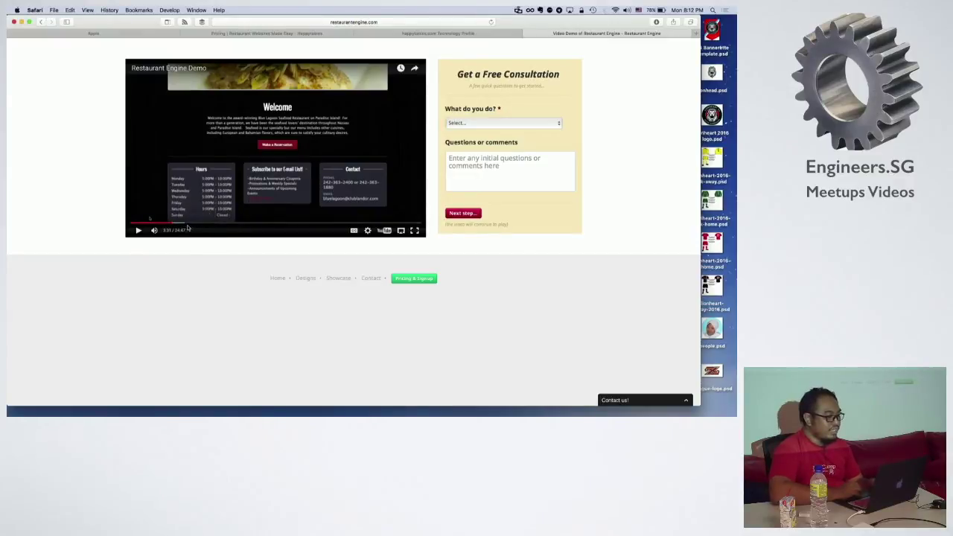
click(195, 224)
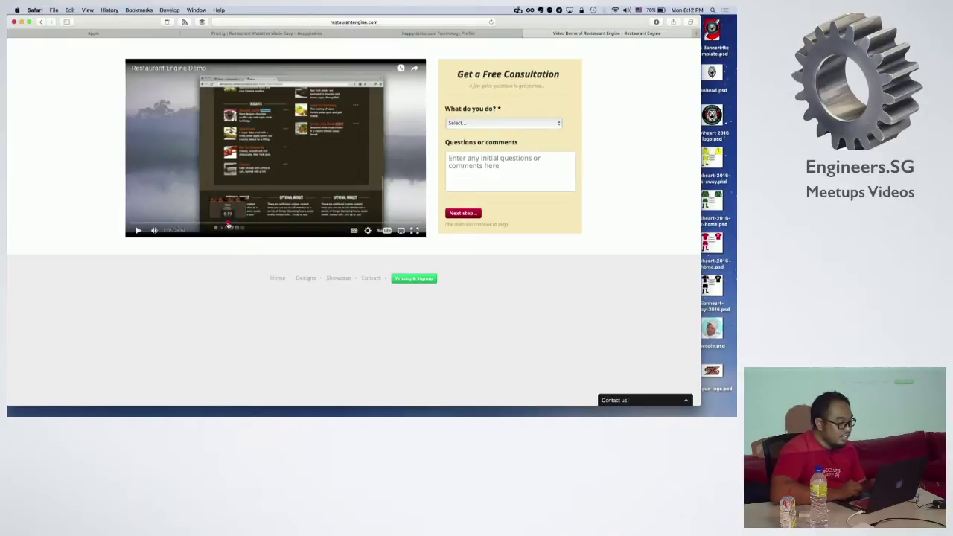
click(230, 225)
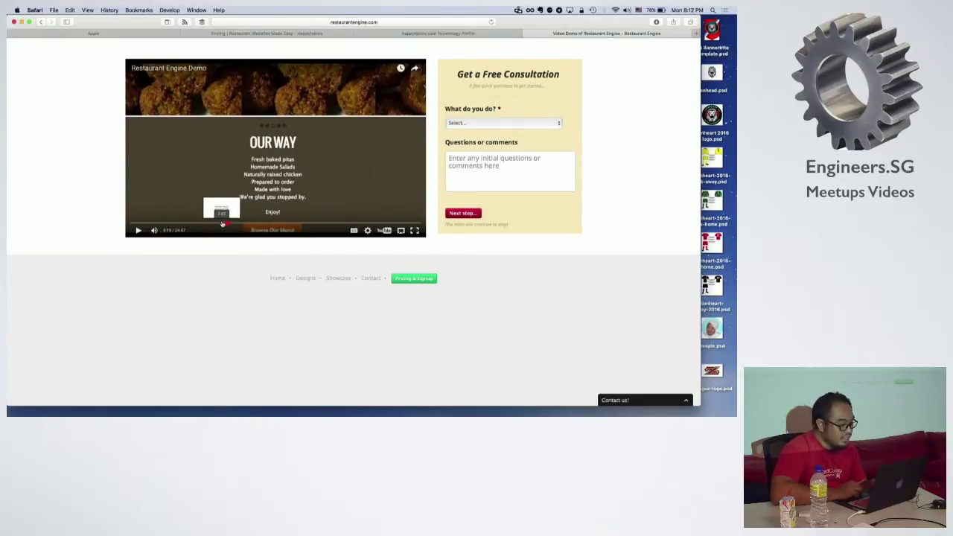
click(222, 224)
click(233, 225)
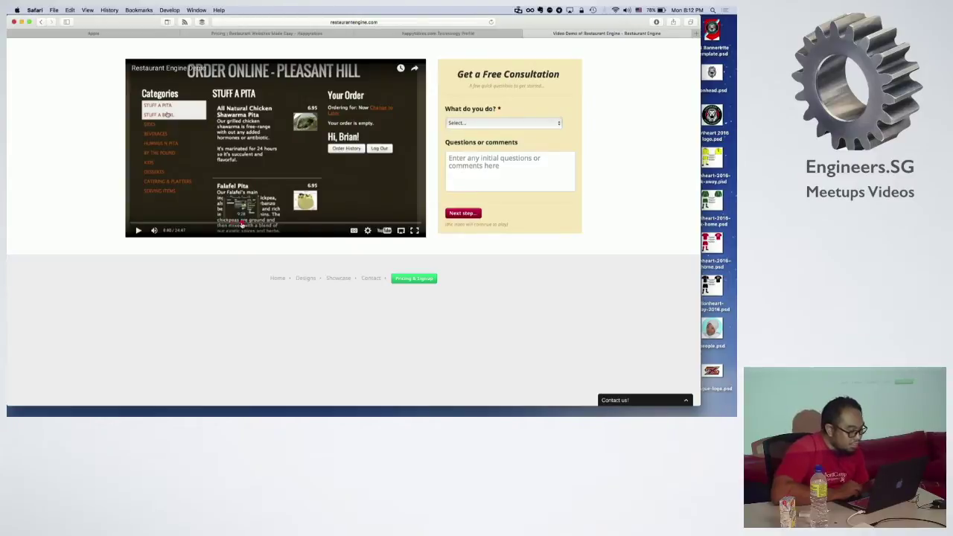
click(240, 224)
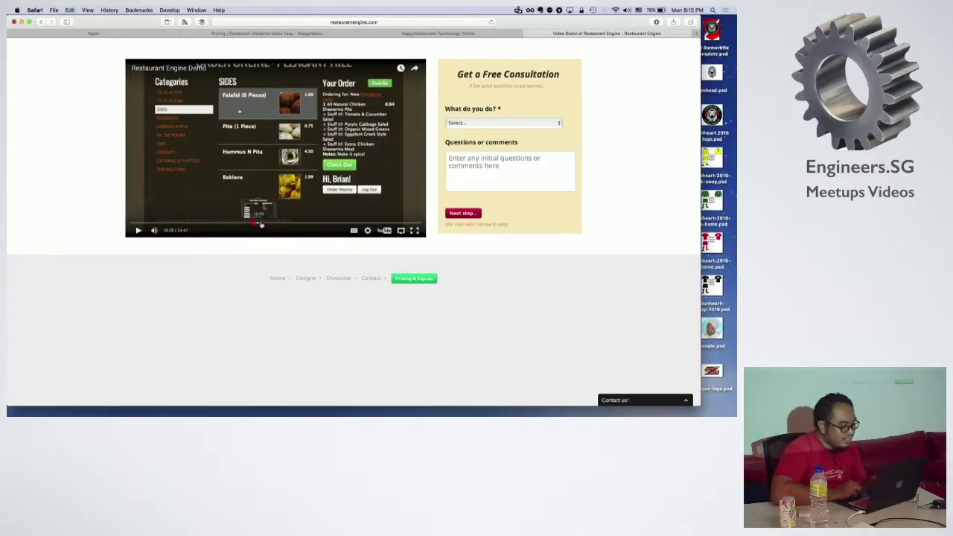
Step: Seek through the checkout, Today's Specials, events, Full Setup Service, Typical Costs and Pricing scenes
click(266, 224)
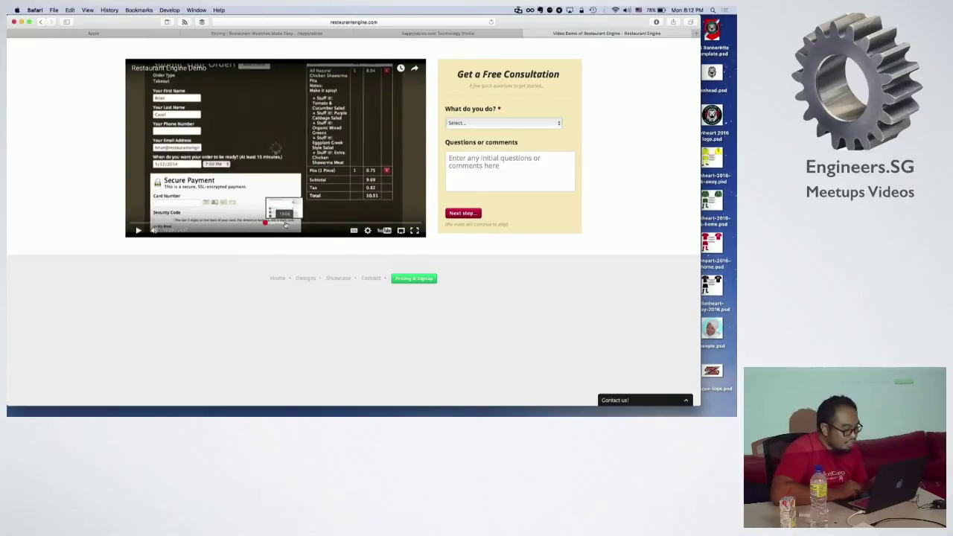
click(266, 225)
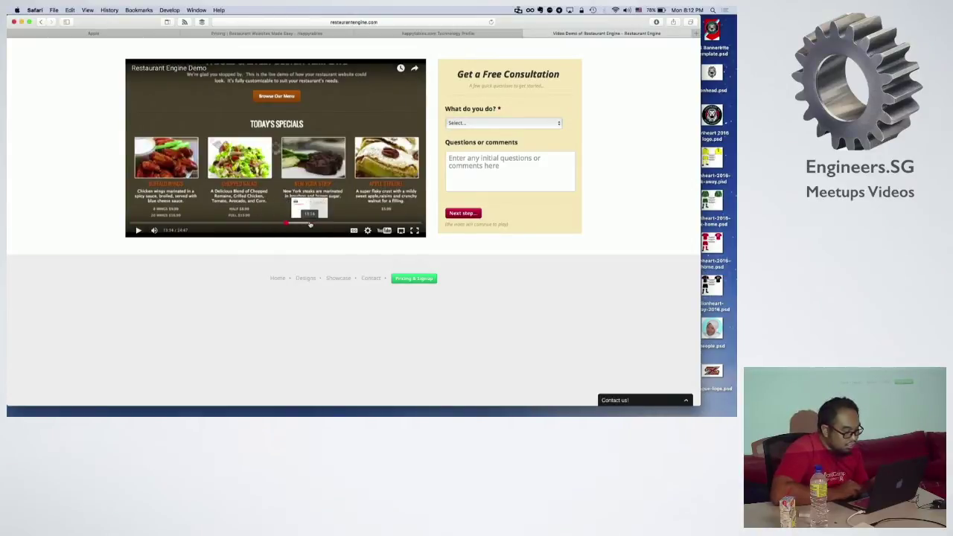
click(286, 225)
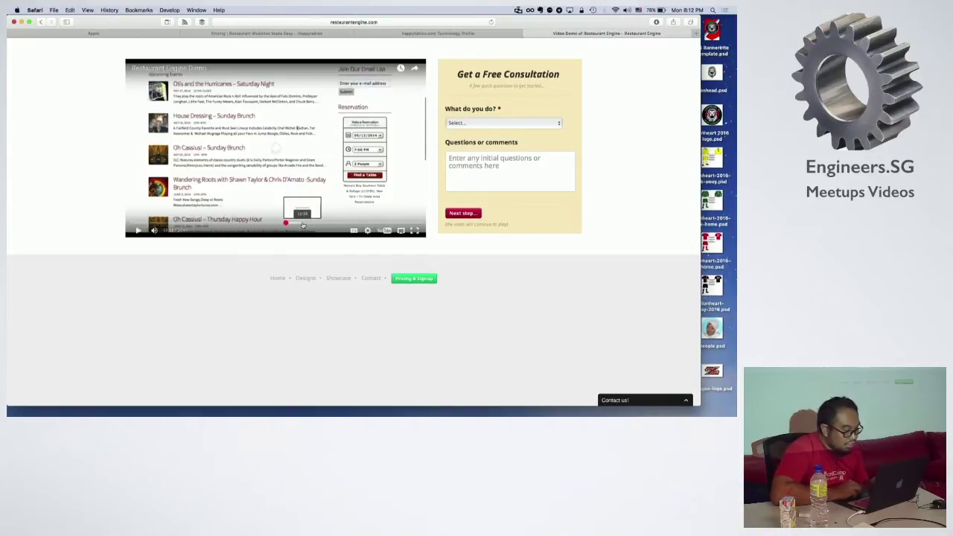
click(307, 225)
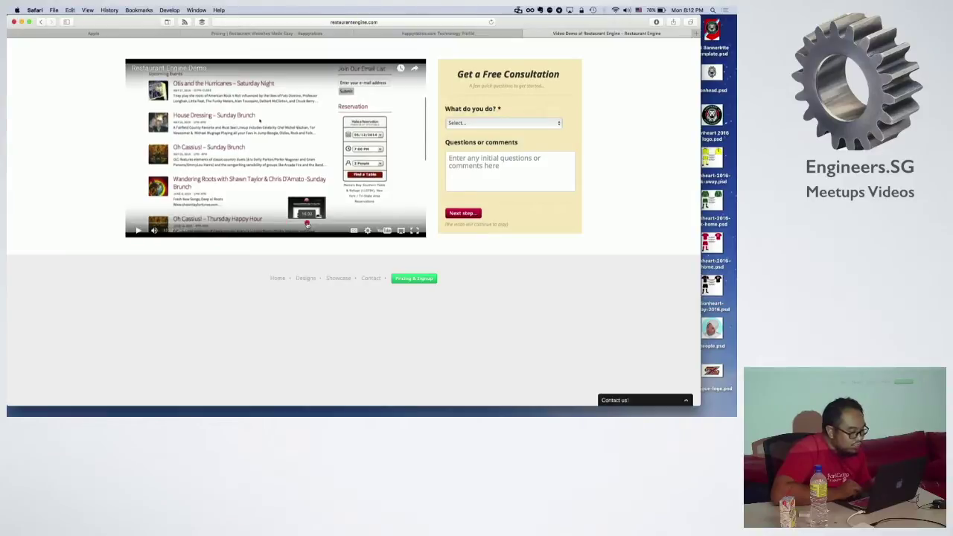
click(322, 224)
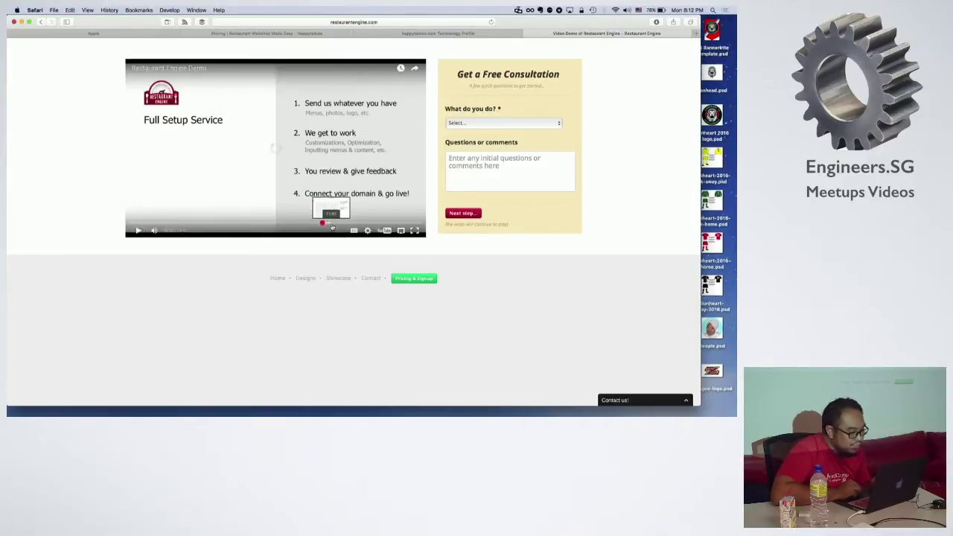
click(338, 225)
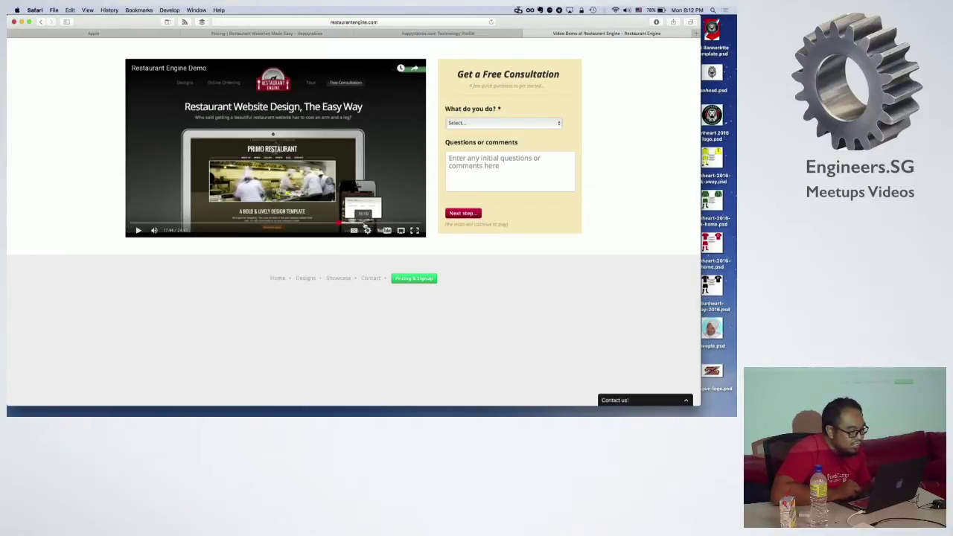
click(357, 225)
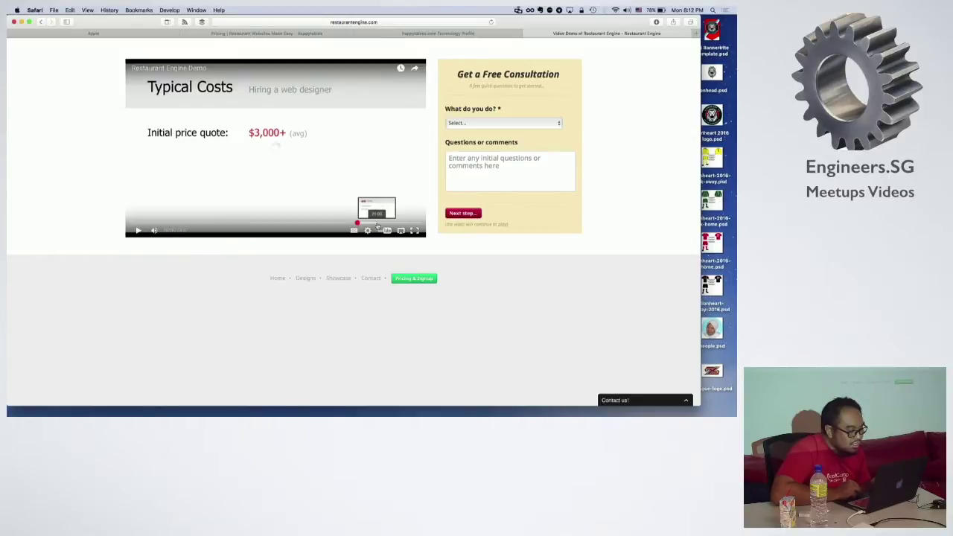
click(382, 225)
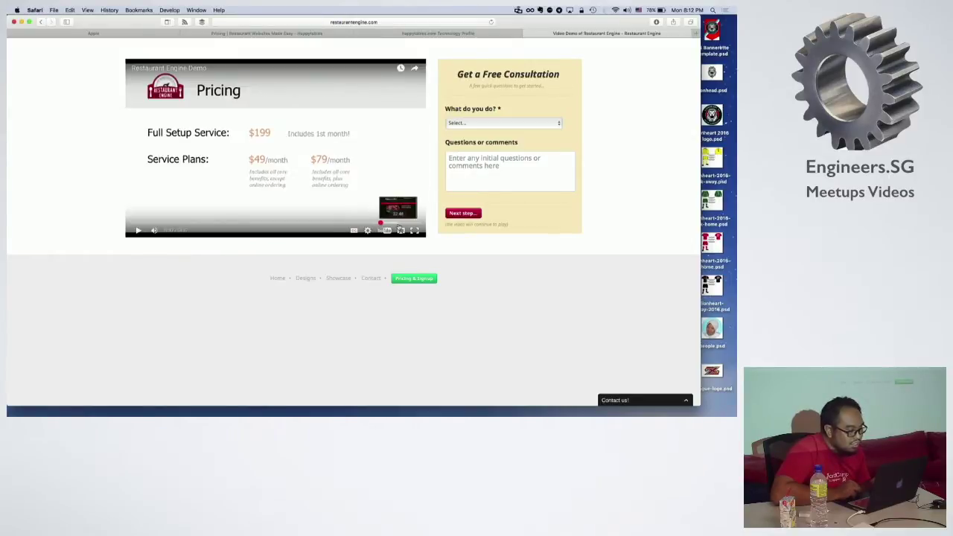
Step: Seek through the BBQ example, signup, testimonial and closing slides, then return near the video's start
click(400, 225)
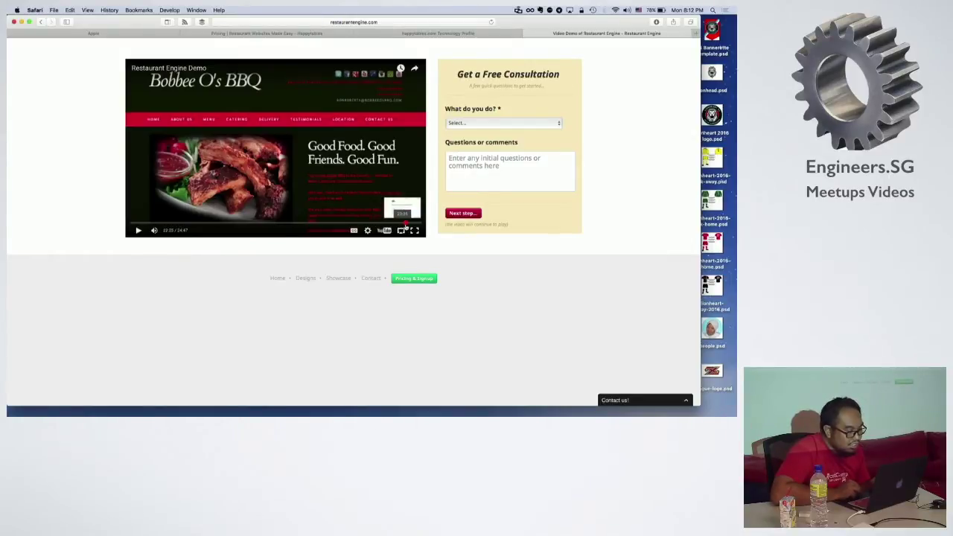
click(405, 224)
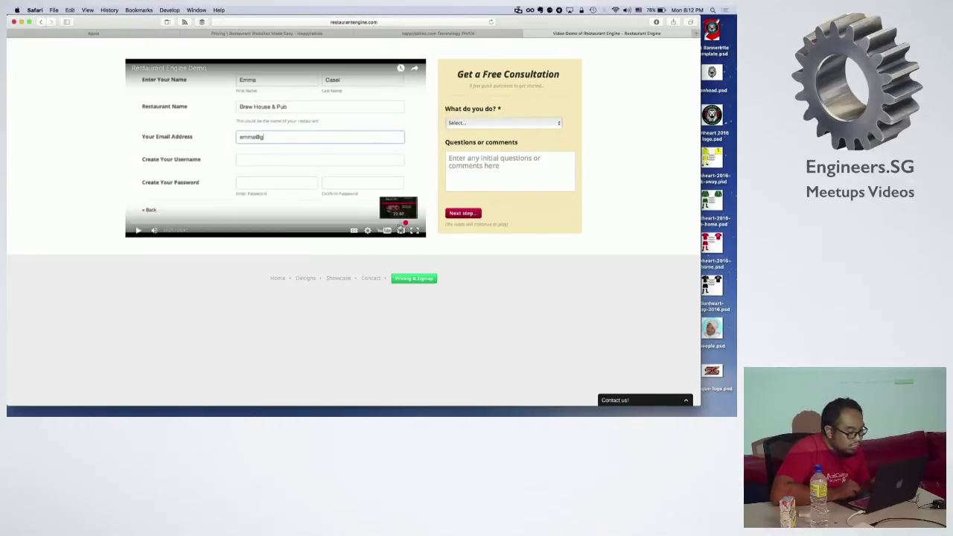
click(401, 225)
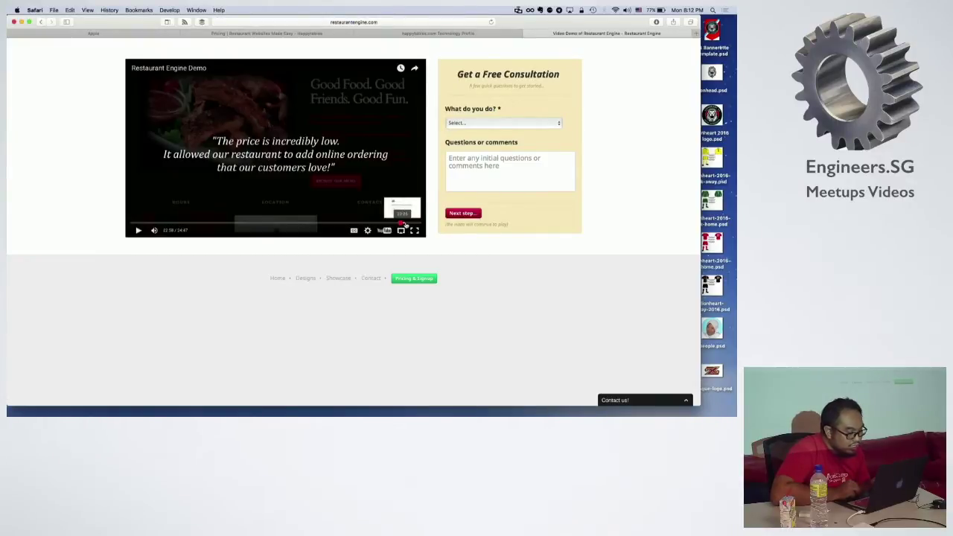
click(406, 225)
click(409, 224)
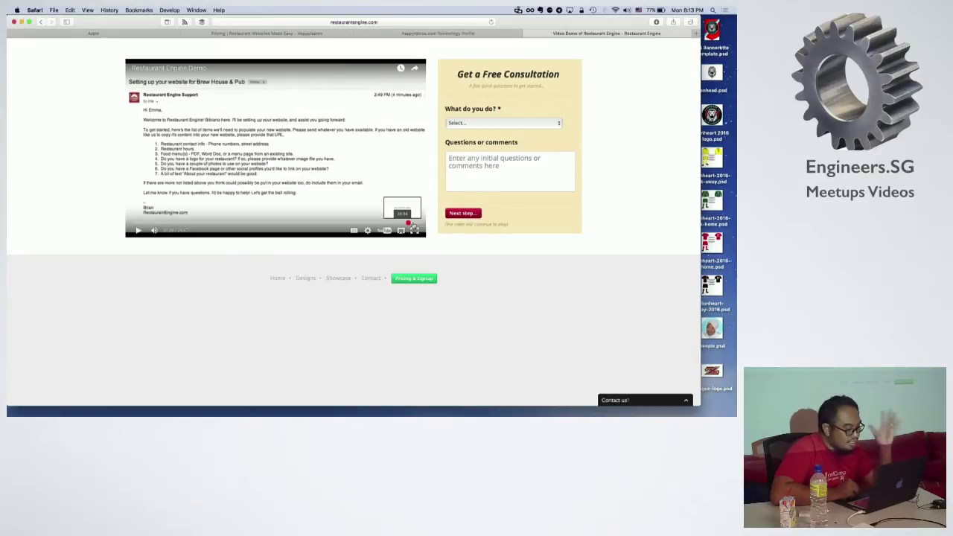
click(414, 224)
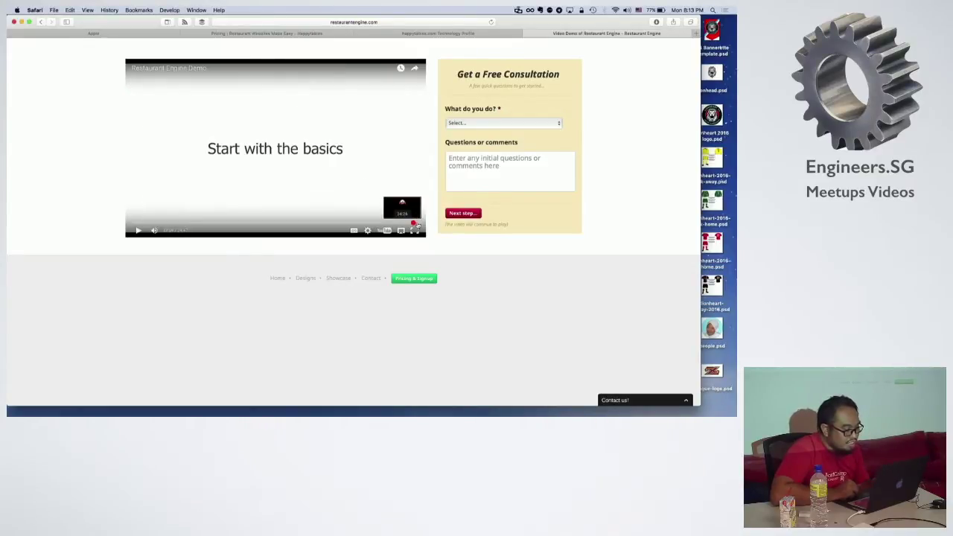
click(416, 225)
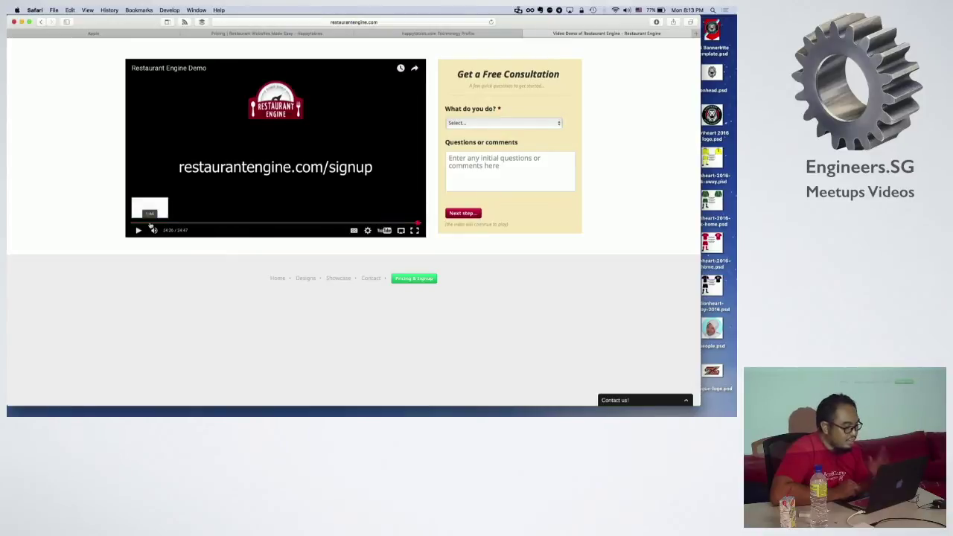
click(133, 224)
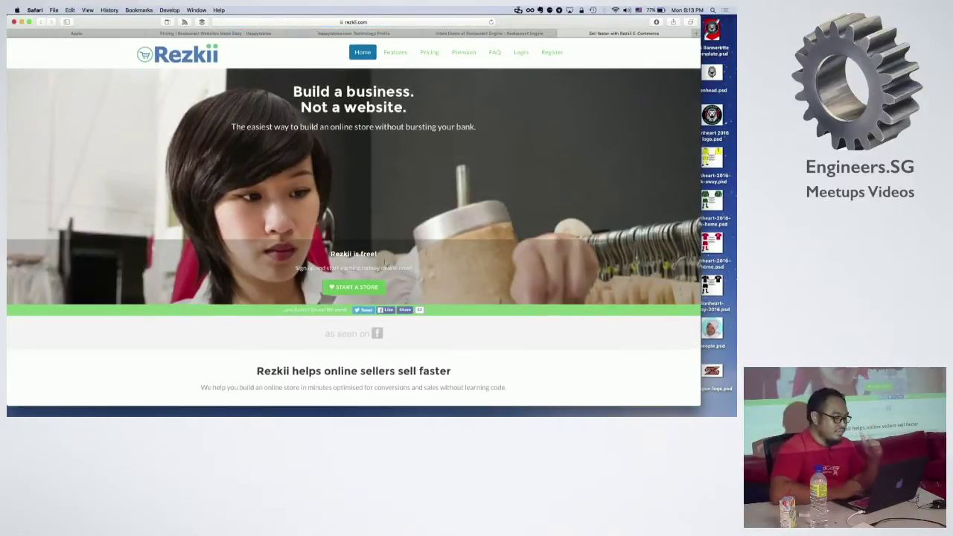
scroll(447, 261, down, 1)
scroll(478, 287, up, 1)
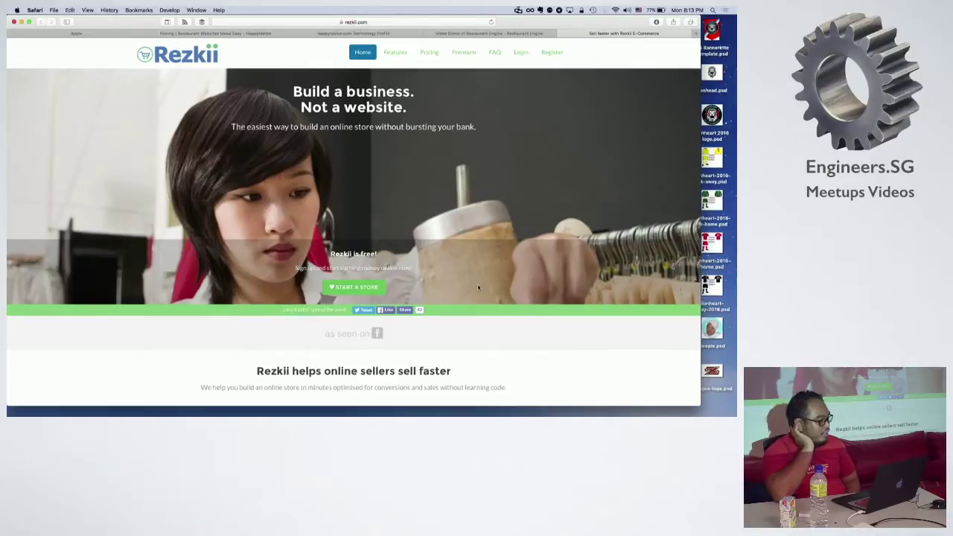
scroll(506, 289, down, 2)
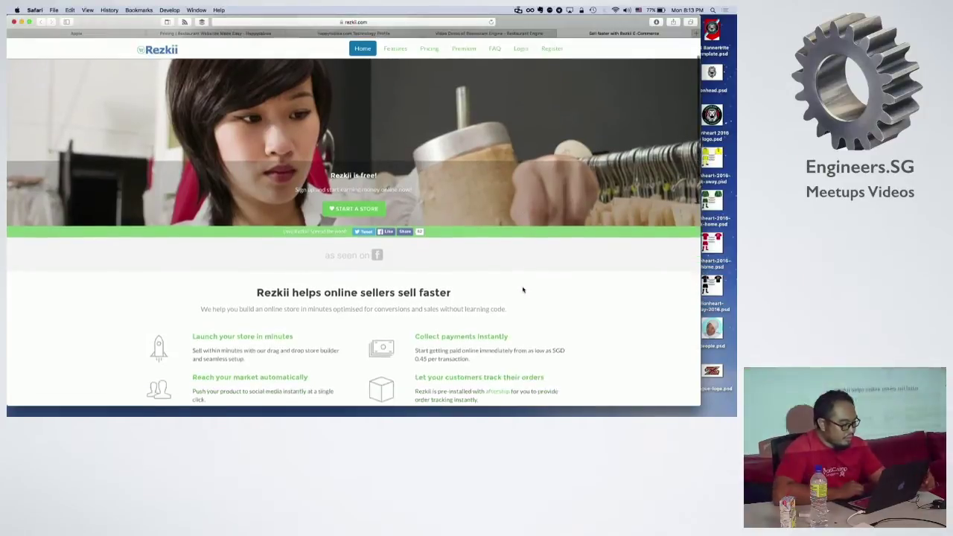
scroll(523, 290, down, 6)
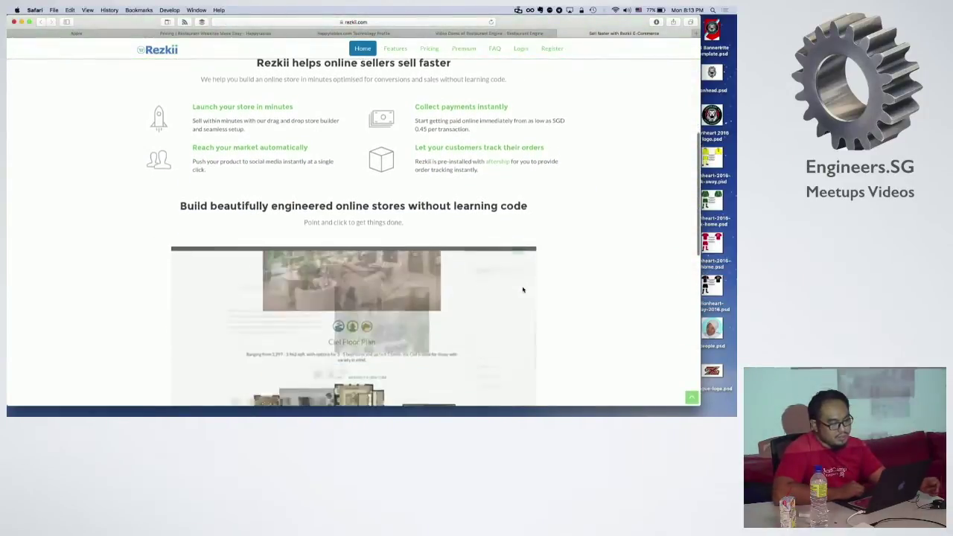
scroll(523, 290, down, 1)
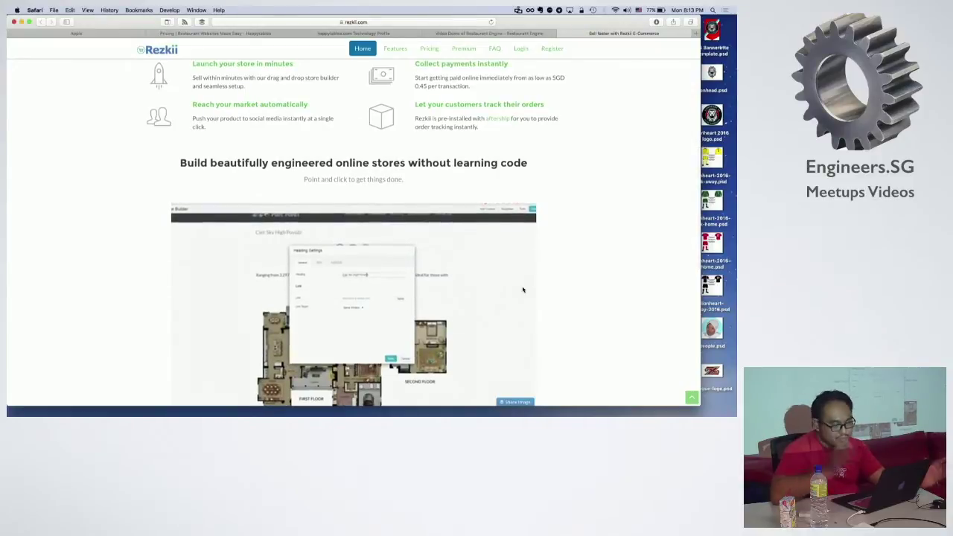
scroll(660, 228, up, 10)
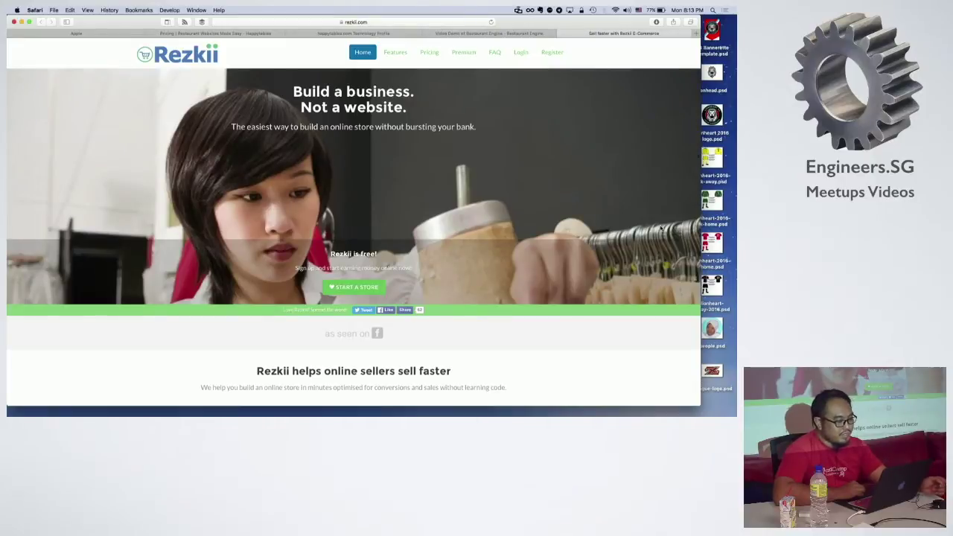
scroll(660, 228, down, 5)
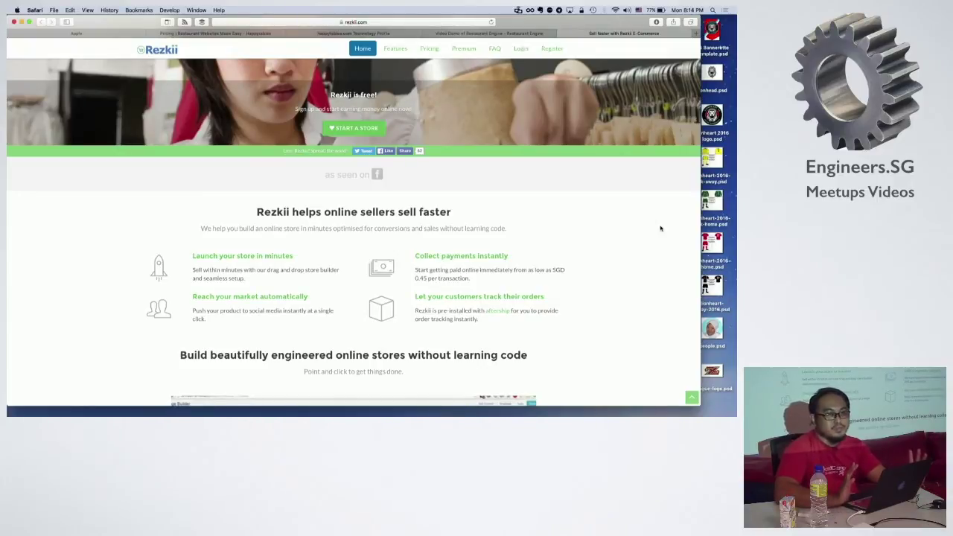
scroll(660, 229, up, 5)
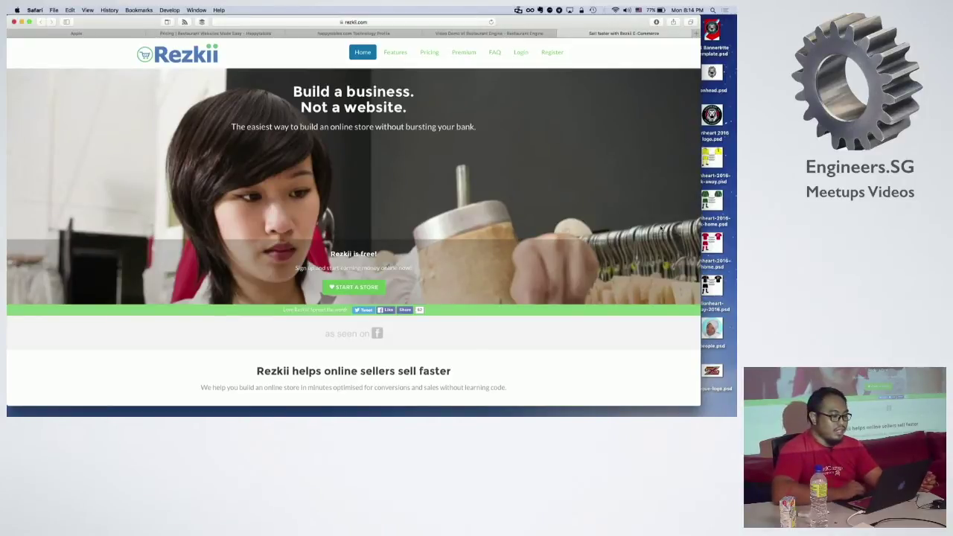
scroll(650, 244, down, 2)
scroll(651, 245, down, 5)
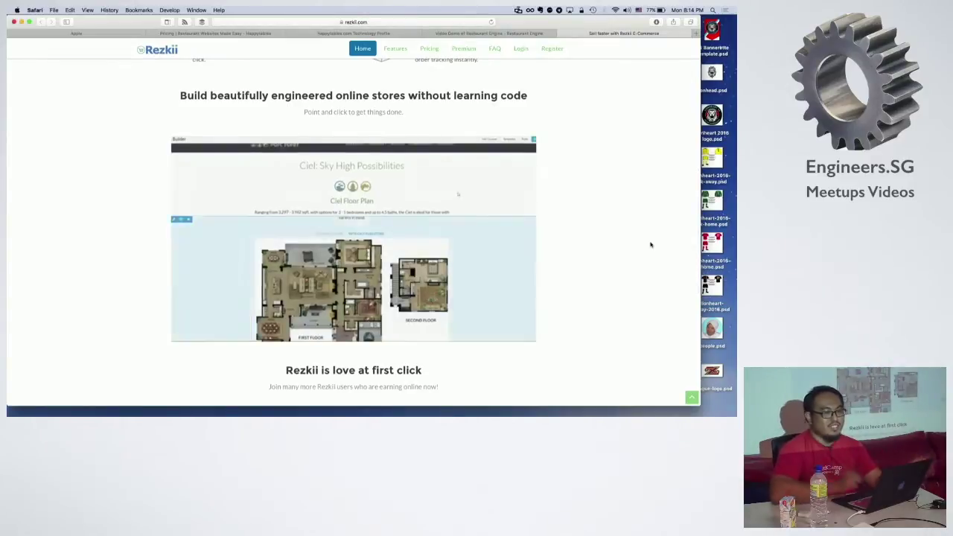
scroll(650, 244, down, 2)
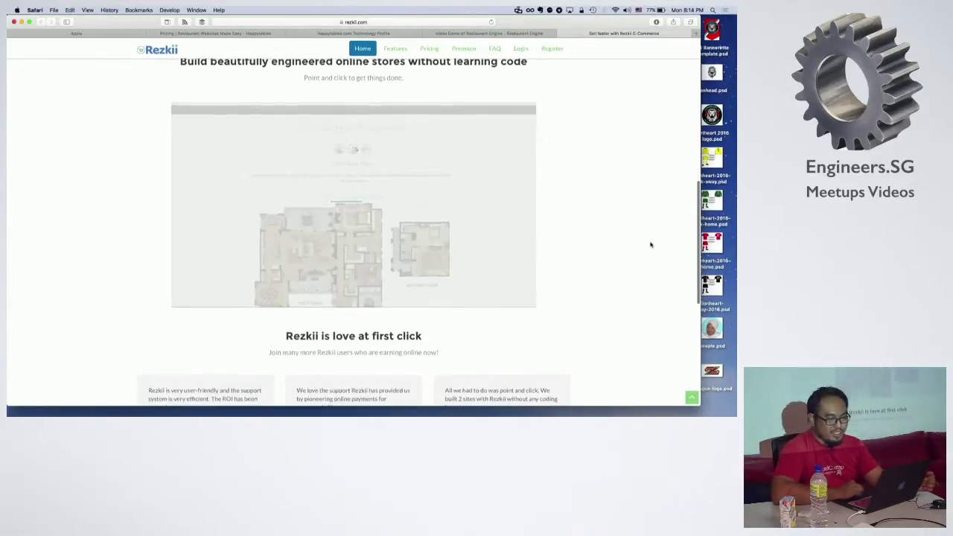
scroll(650, 244, down, 2)
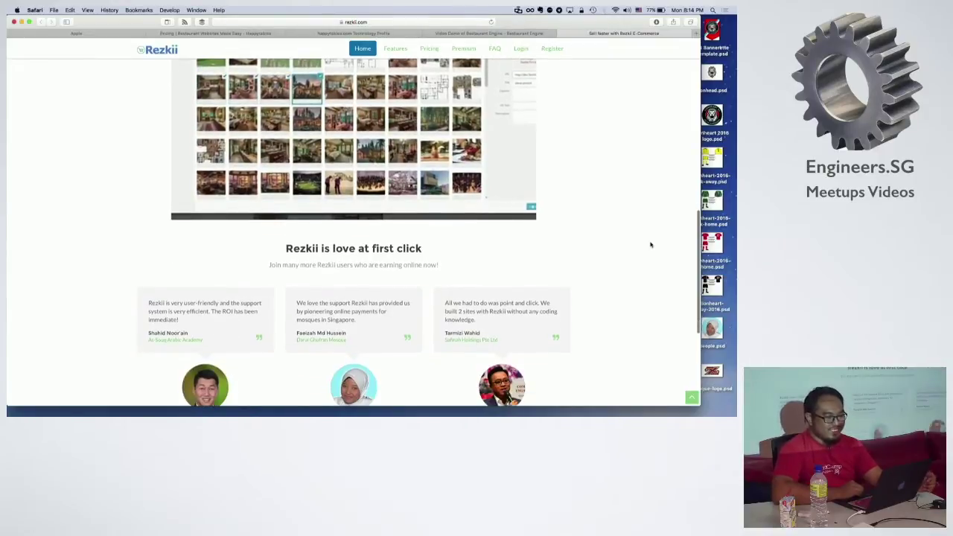
scroll(650, 244, down, 4)
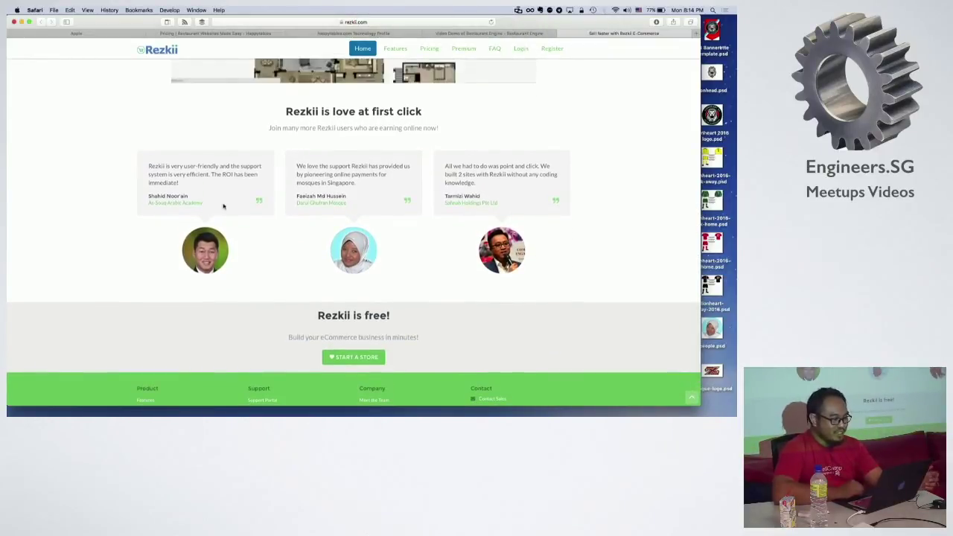
click(397, 50)
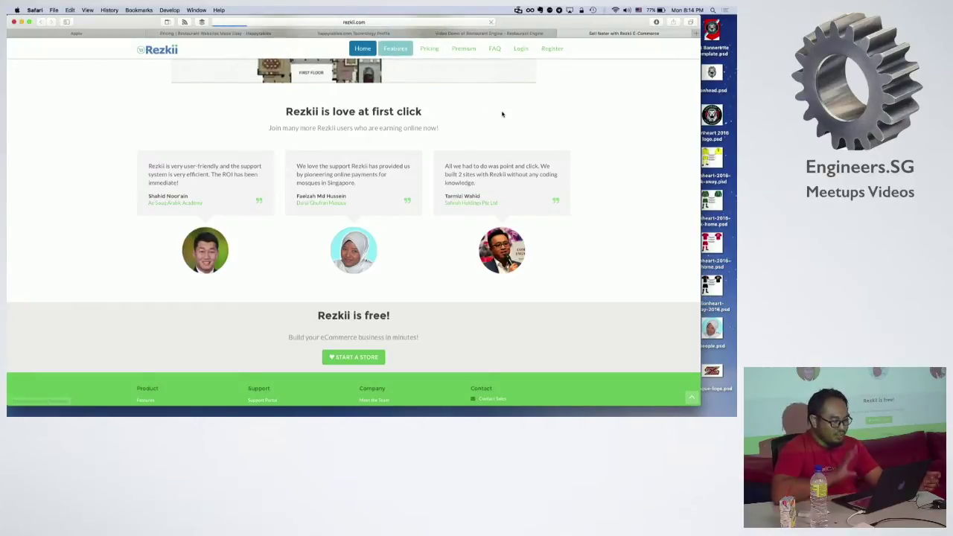
Step: Highlight the WooCommerce engine heading and Singapore usage paragraph on the Features page
scroll(558, 257, down, 10)
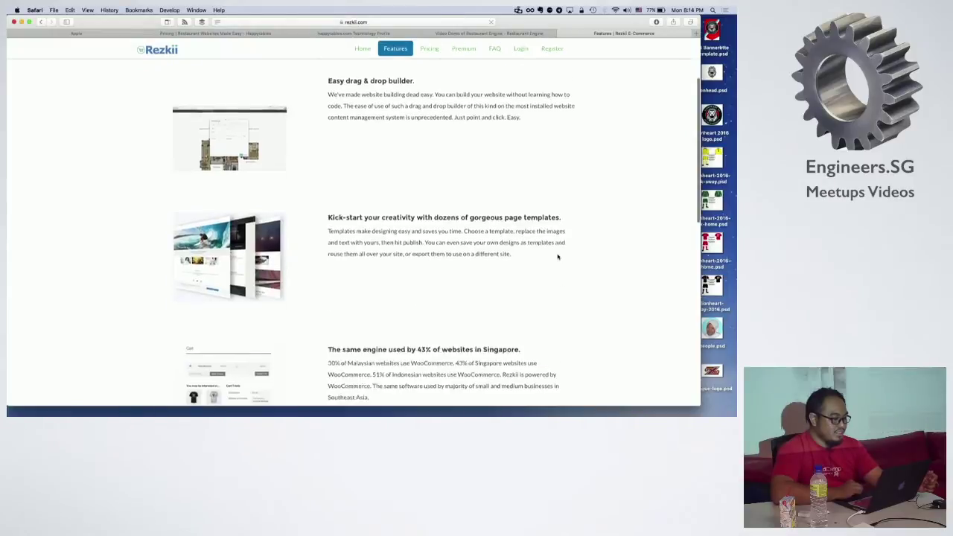
scroll(558, 257, down, 2)
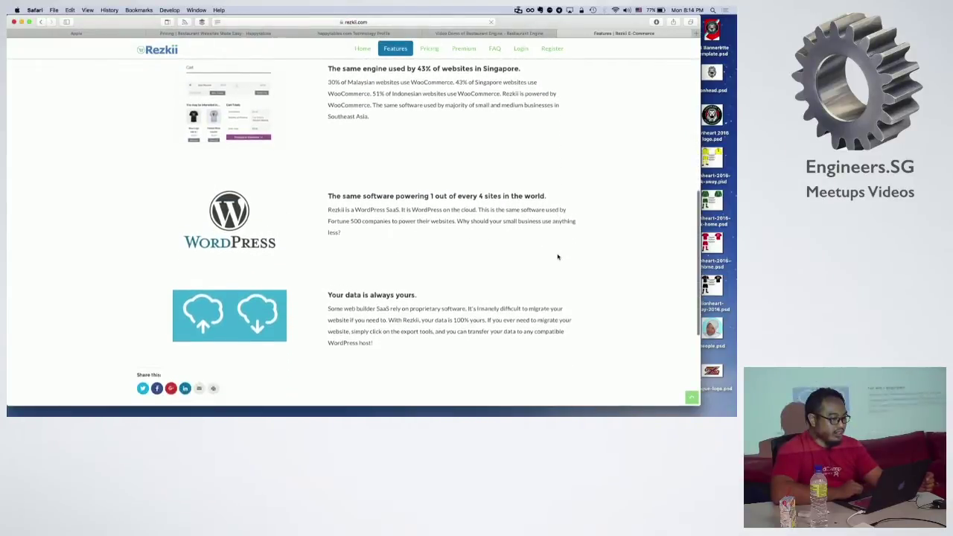
scroll(504, 153, up, 2)
triple_click(347, 123)
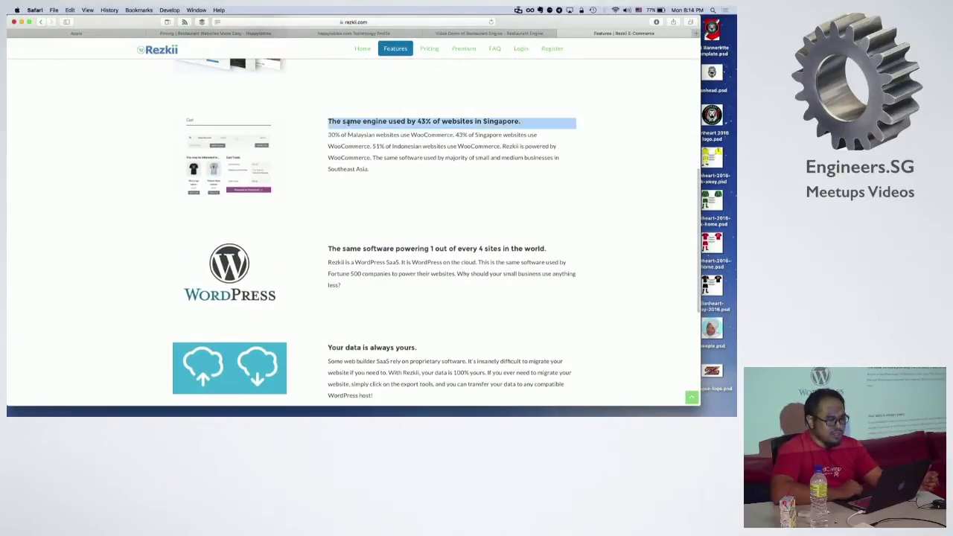
shift+click(352, 166)
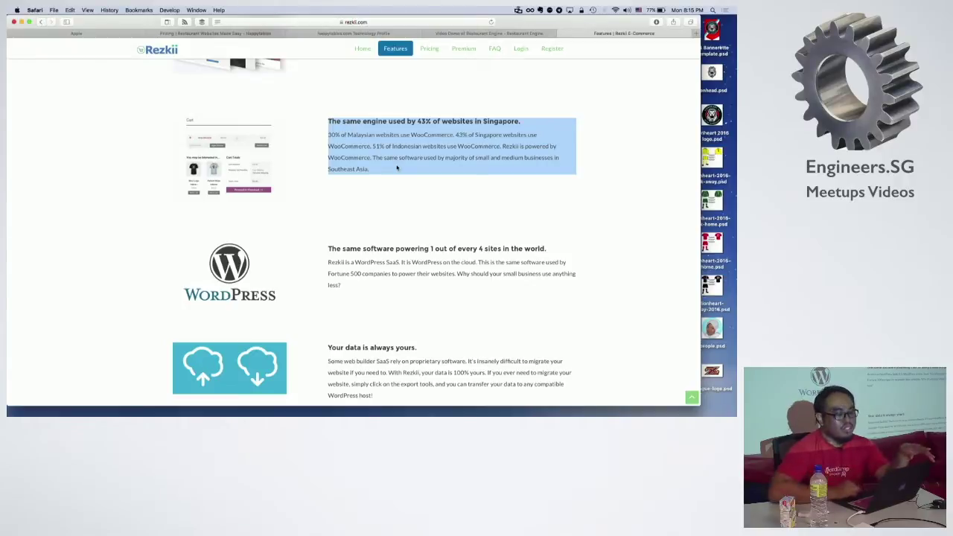
click(397, 168)
Step: Highlight the heading 'Your data is always yours.', then go to the My Account login page
scroll(462, 166, down, 5)
scroll(462, 166, up, 4)
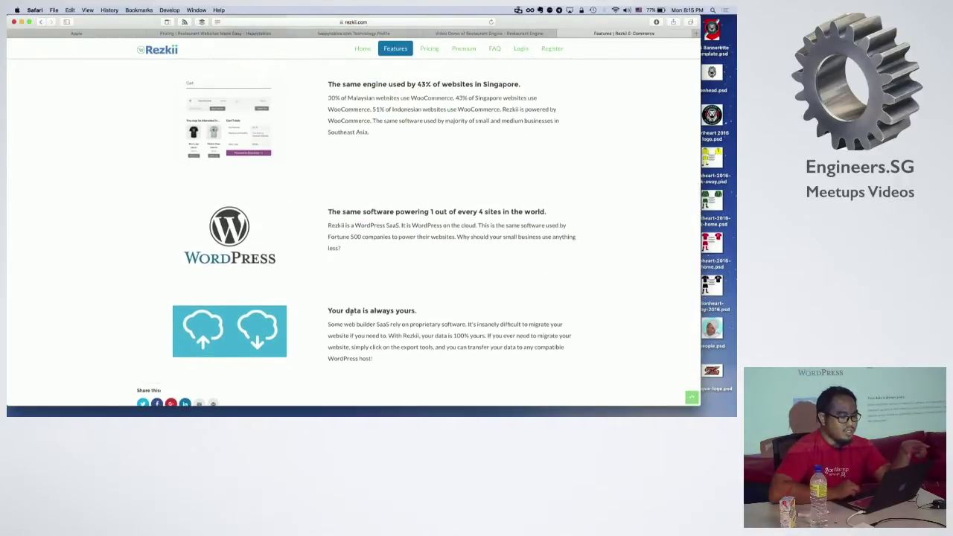
triple_click(350, 311)
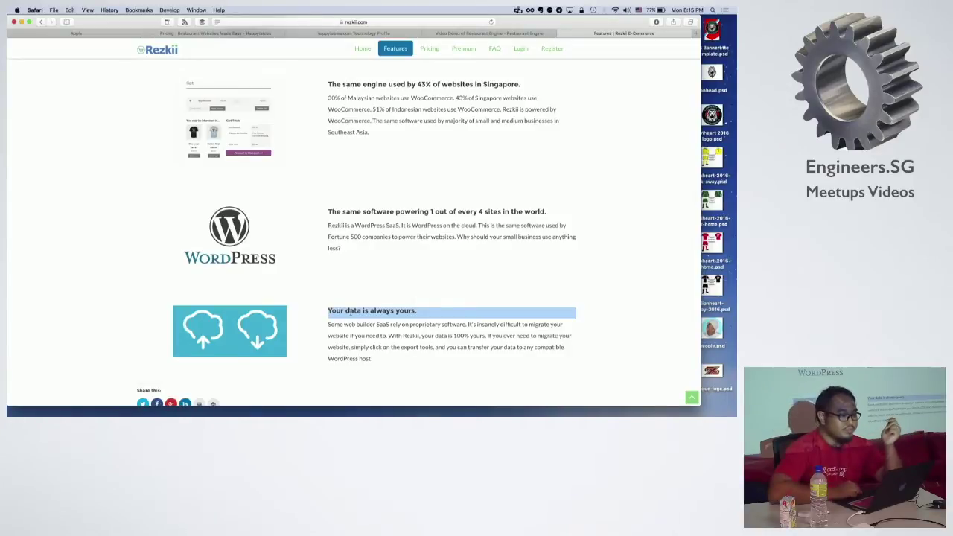
click(384, 219)
click(521, 49)
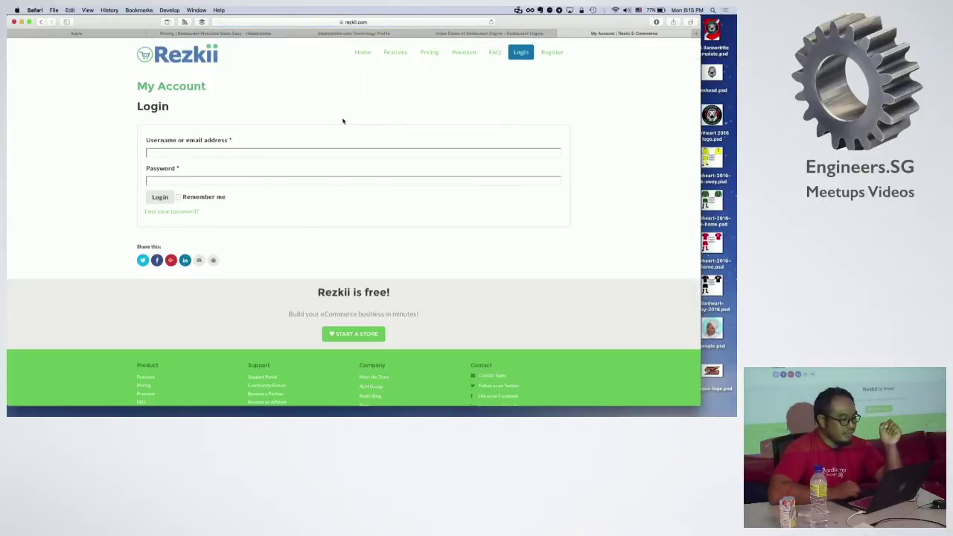
Step: Log in to Rezkii, replacing the autofilled username with the account's e-mail address
click(295, 150)
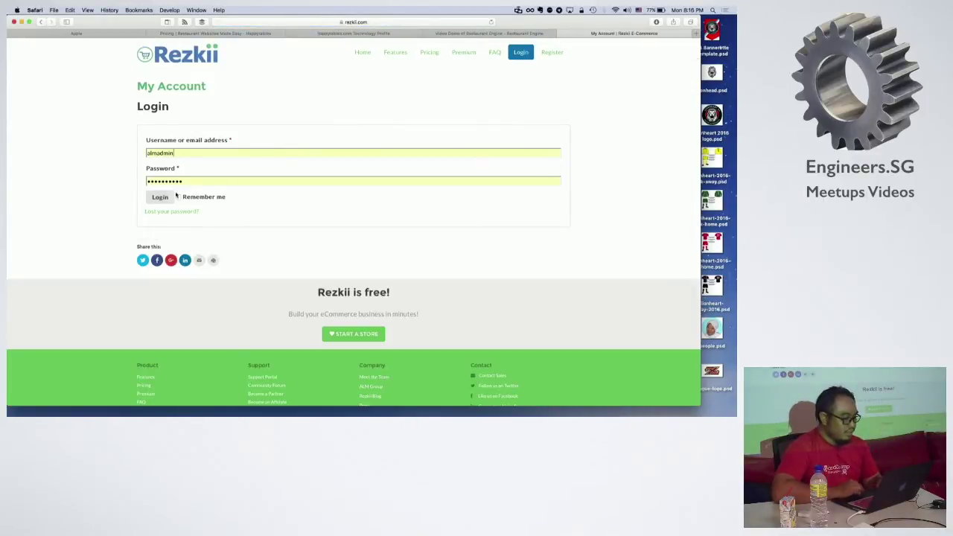
click(170, 197)
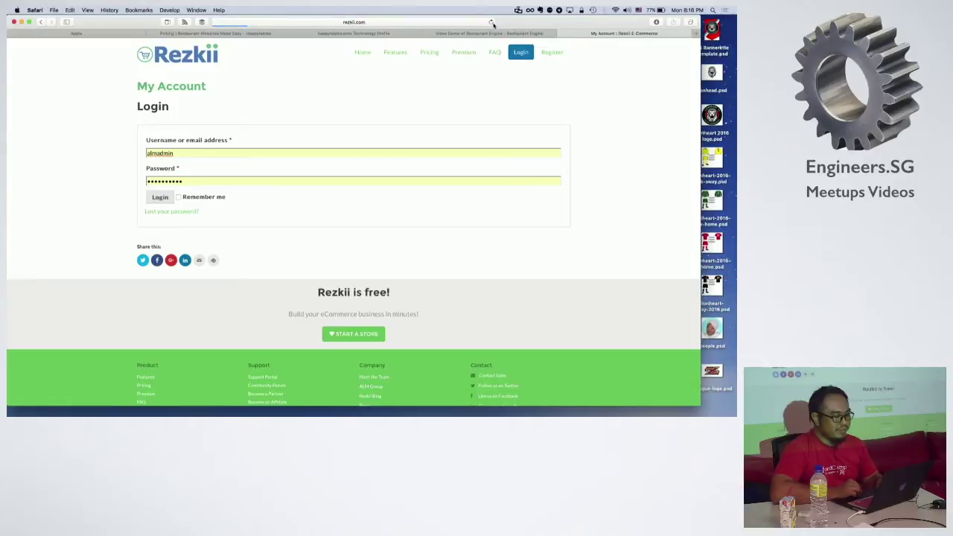
click(391, 151)
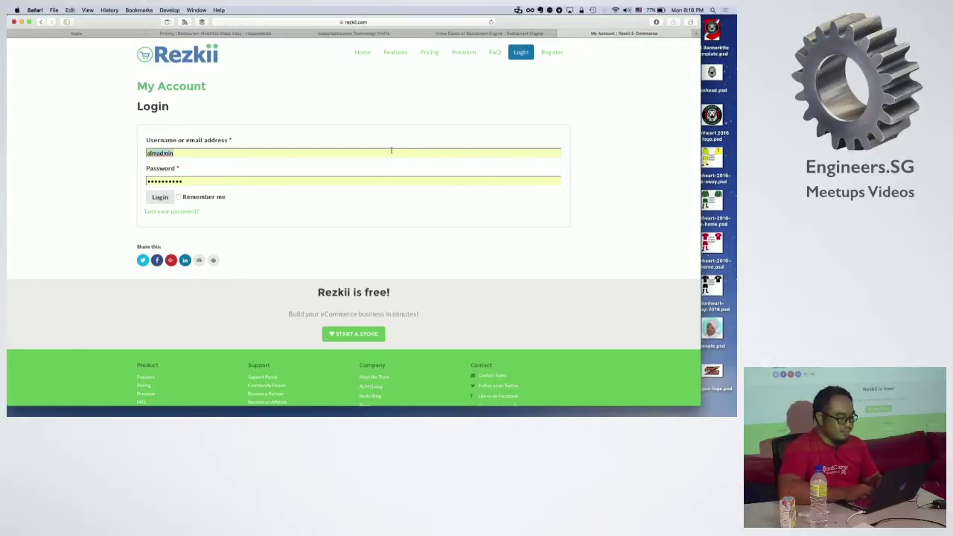
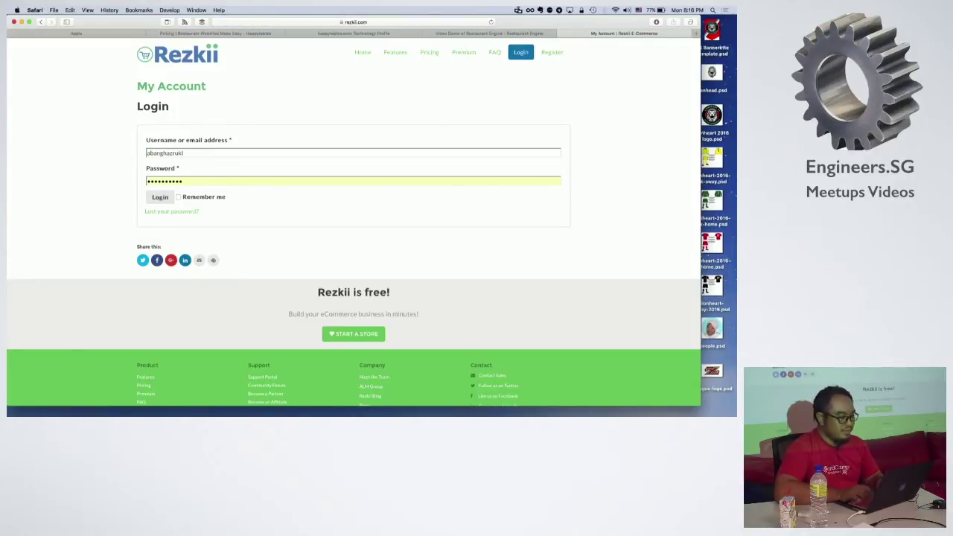
key(Return)
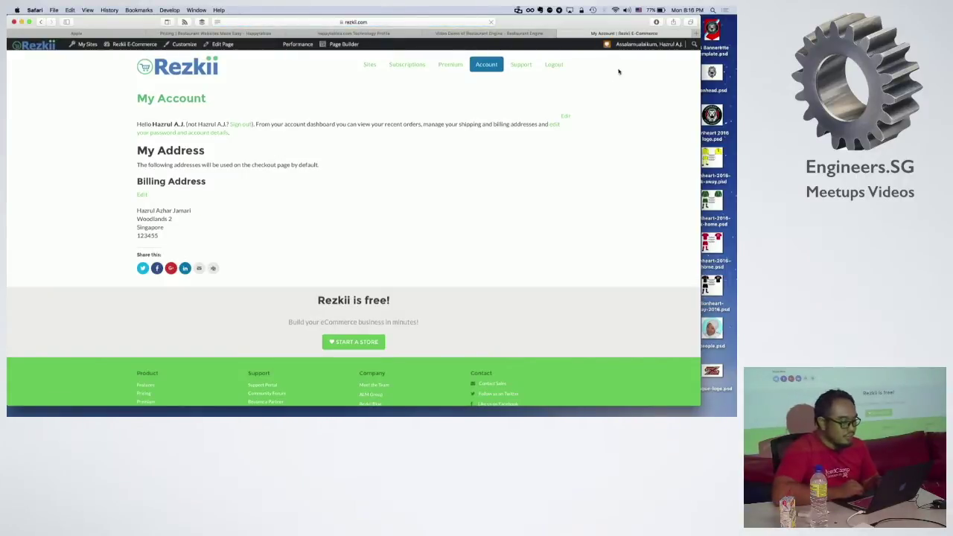
Step: Sign out of the wrong account, log back in, and reach the create-another-site page
click(239, 125)
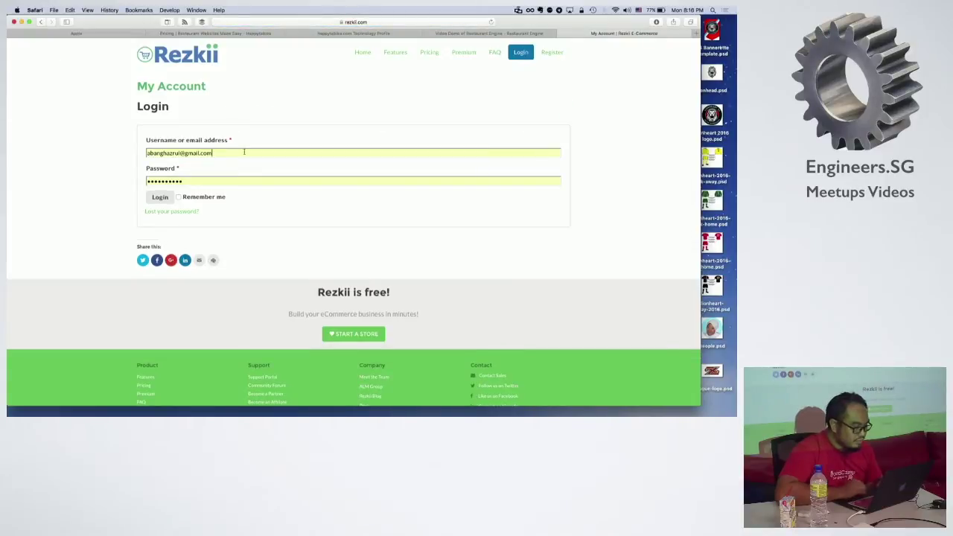
click(168, 197)
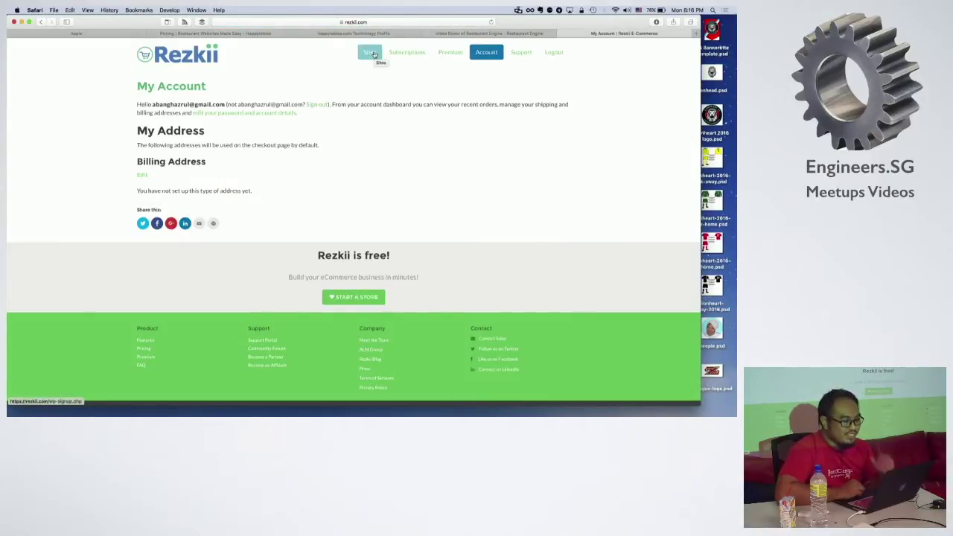
click(373, 54)
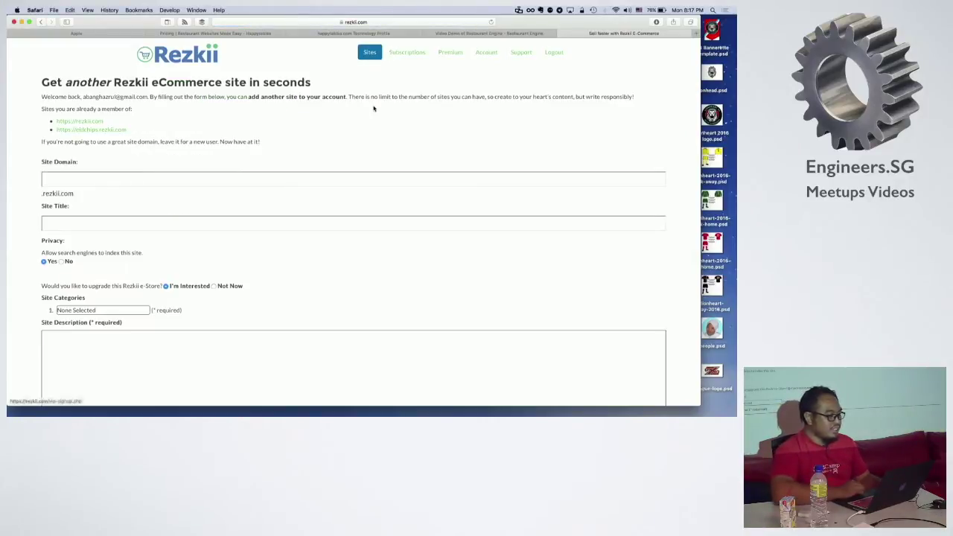
Step: Look over the Subscriptions and Premium pages, then log out of the Rezkii account
scroll(374, 109, down, 5)
scroll(373, 107, up, 5)
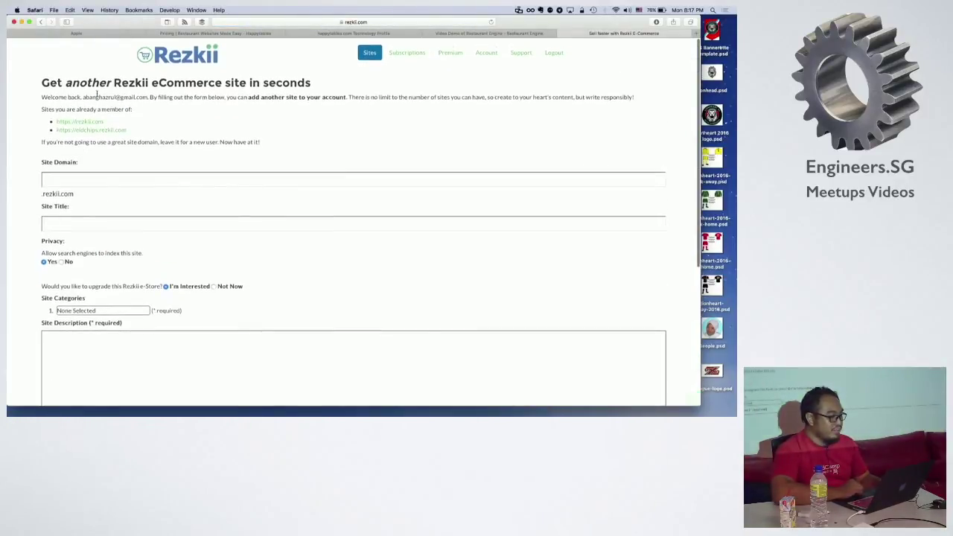
click(407, 56)
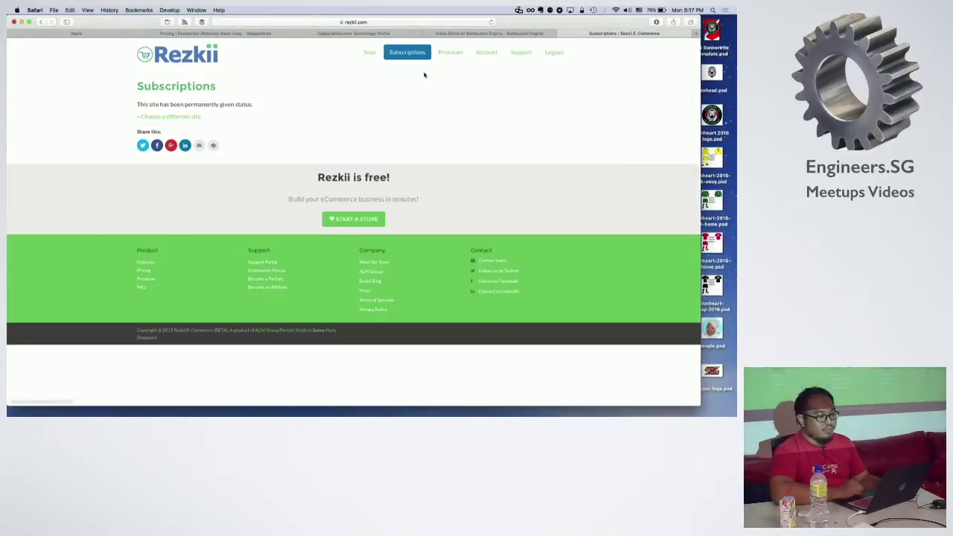
click(450, 52)
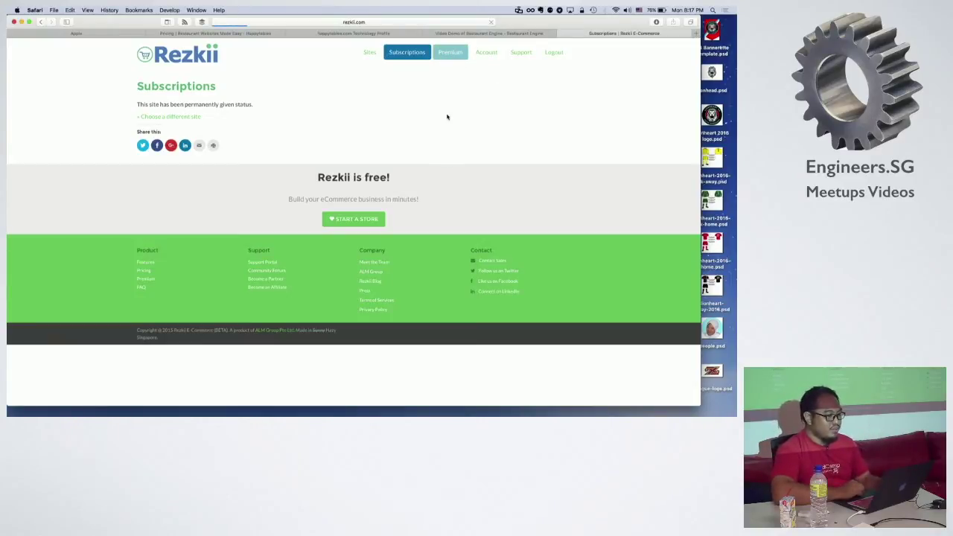
scroll(447, 117, down, 10)
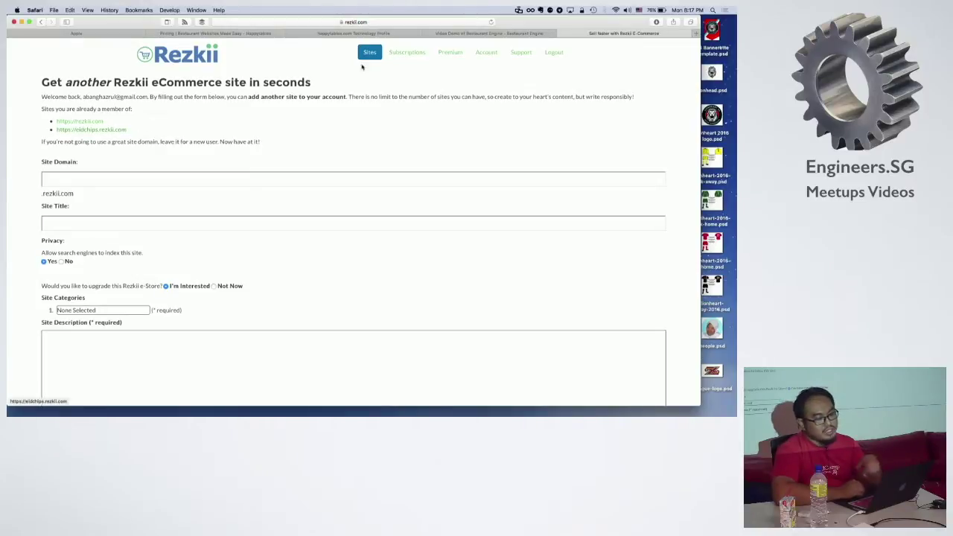
click(557, 54)
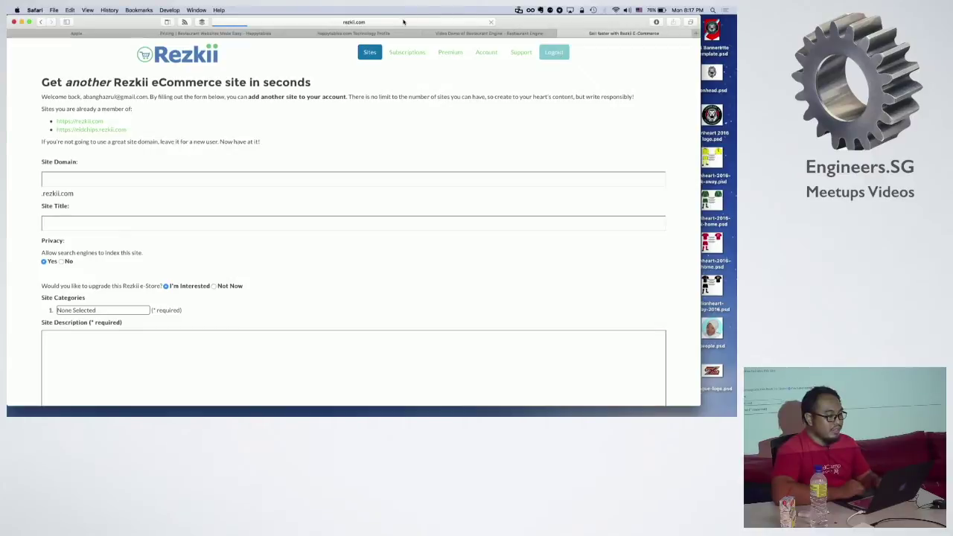
Step: Load demo.rezkii.com and sign in to the demo store
click(403, 21)
text(demo.rezkii.com)
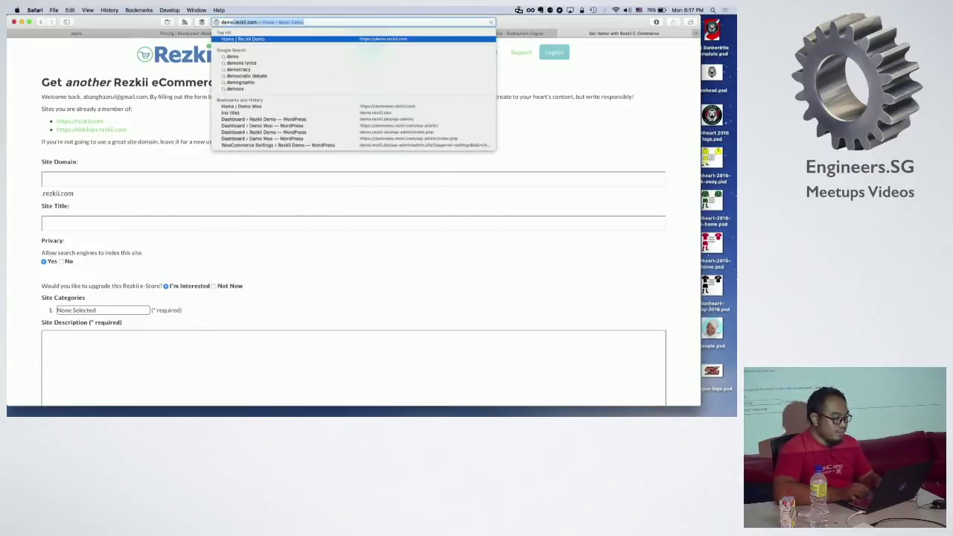
key(Return)
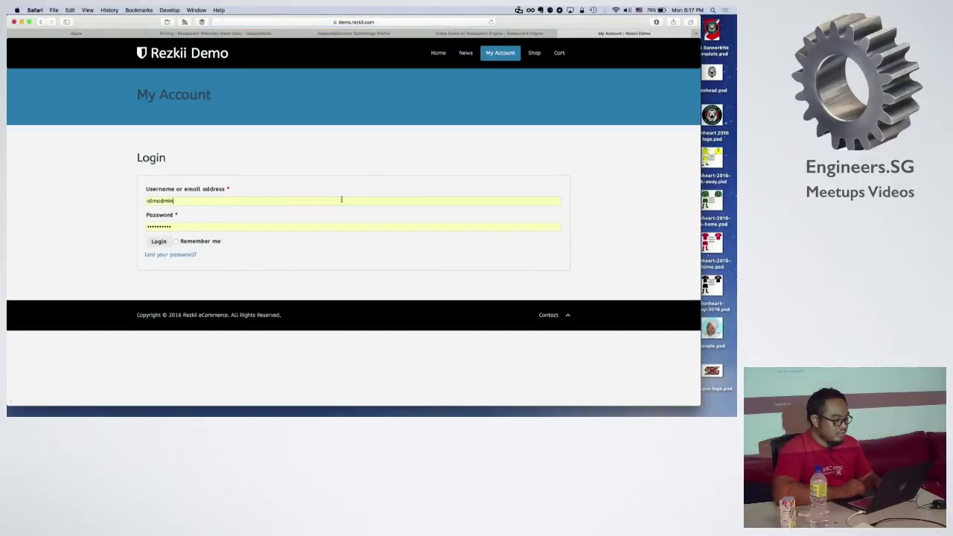
click(157, 239)
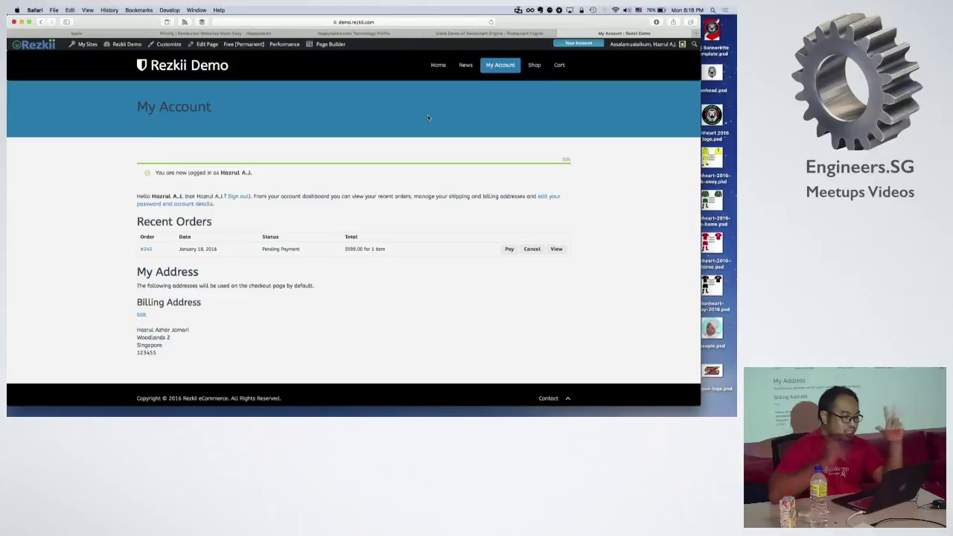
Step: Go to the store's Home page and open it in the page builder
click(438, 64)
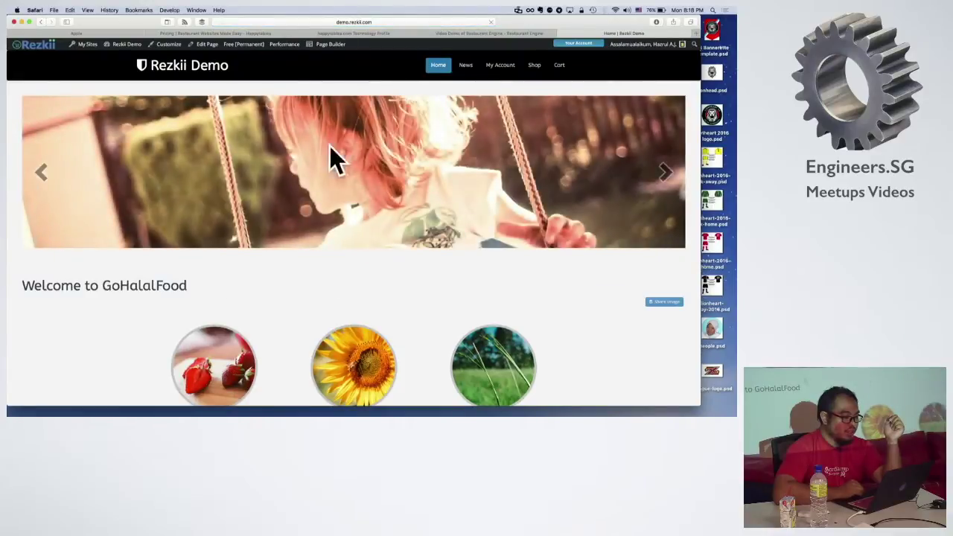
scroll(415, 255, down, 15)
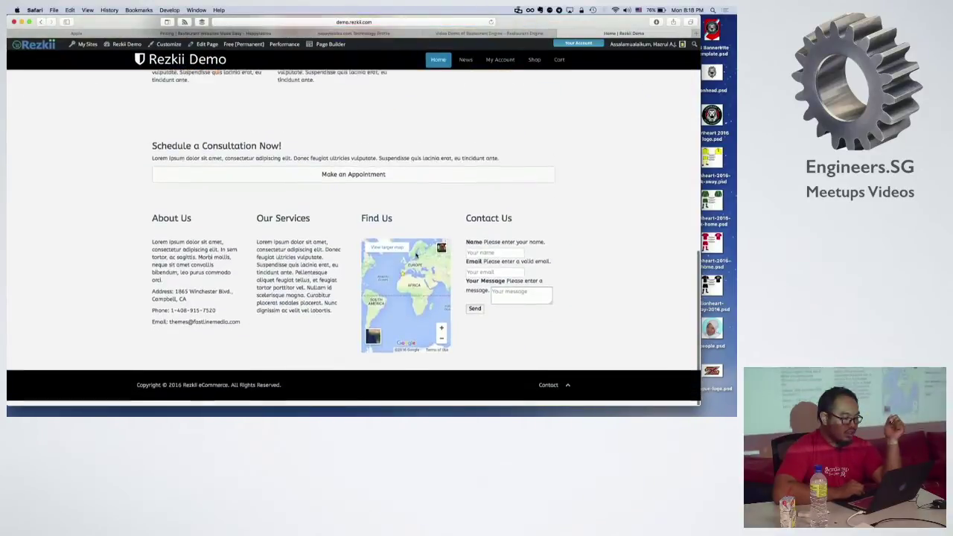
scroll(453, 139, up, 15)
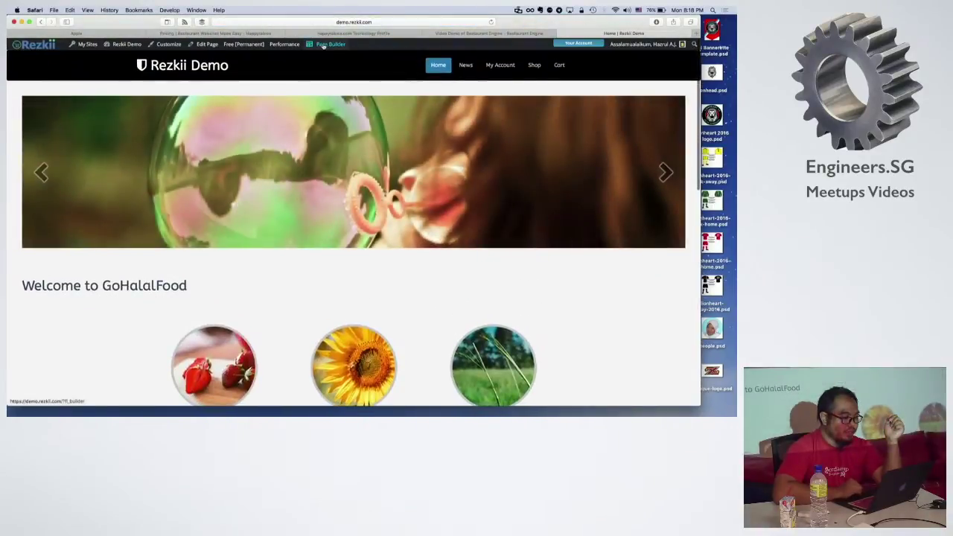
click(324, 46)
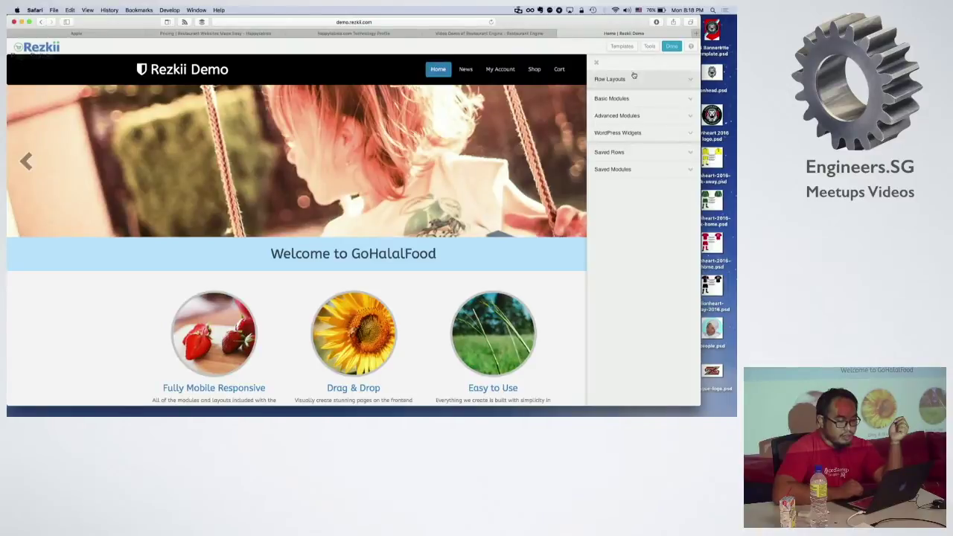
Step: Load the Sell template, confirming replacement of the existing home page layout
click(620, 46)
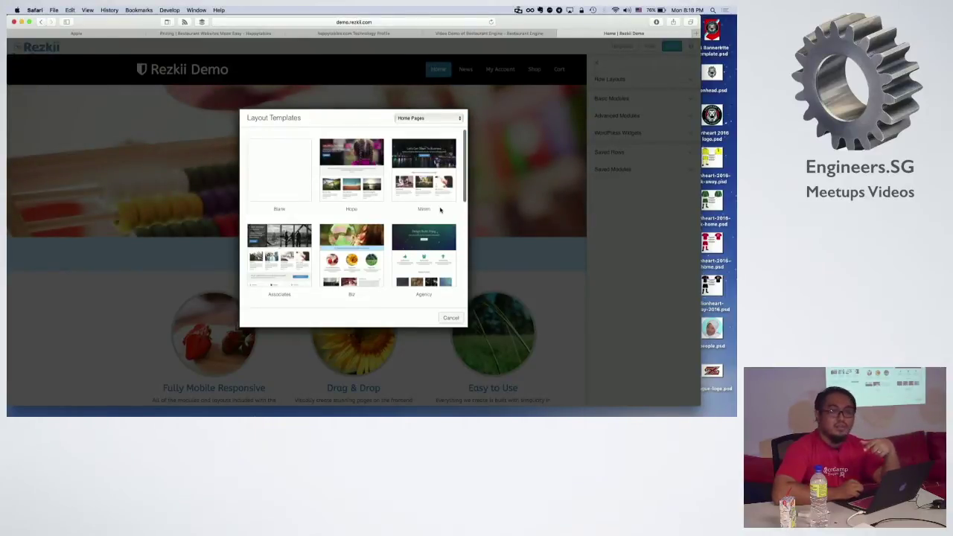
scroll(372, 223, down, 2)
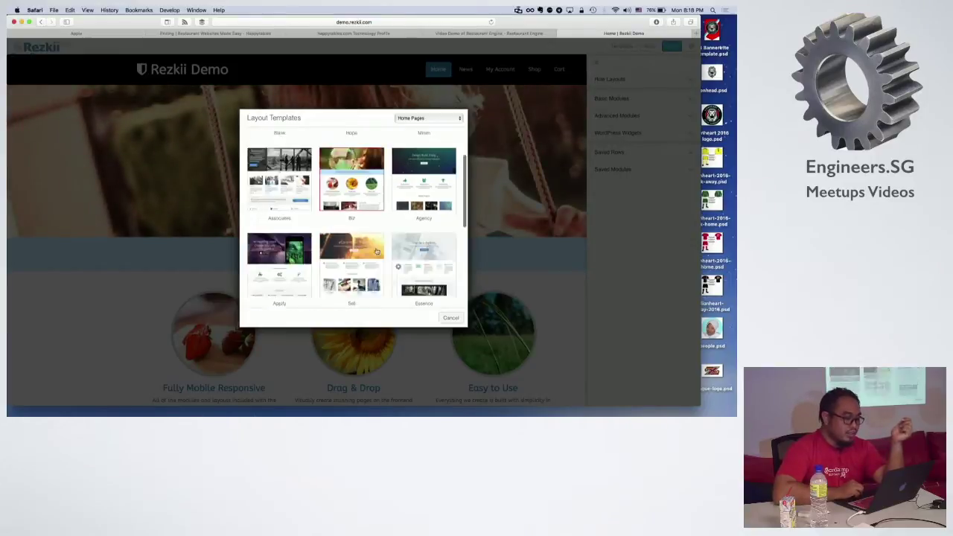
click(377, 252)
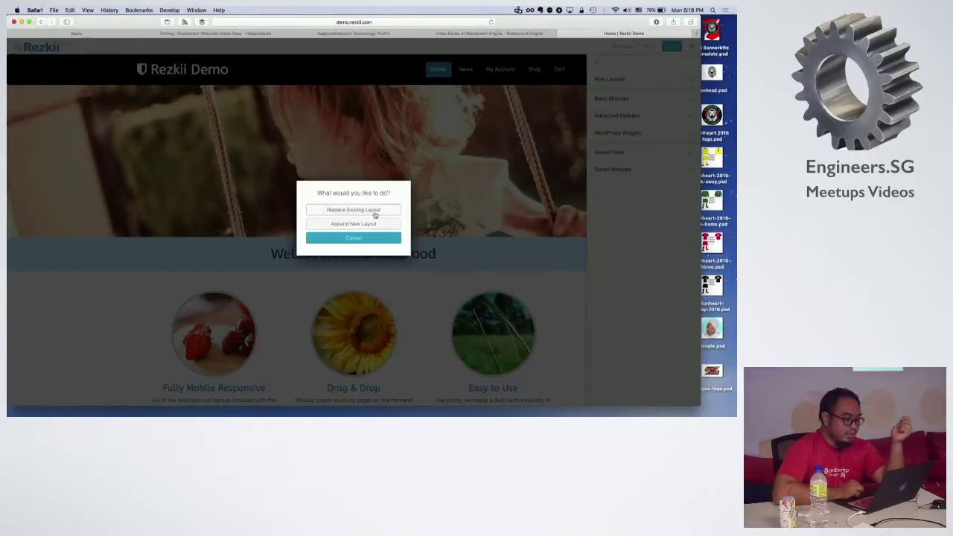
click(375, 212)
click(426, 147)
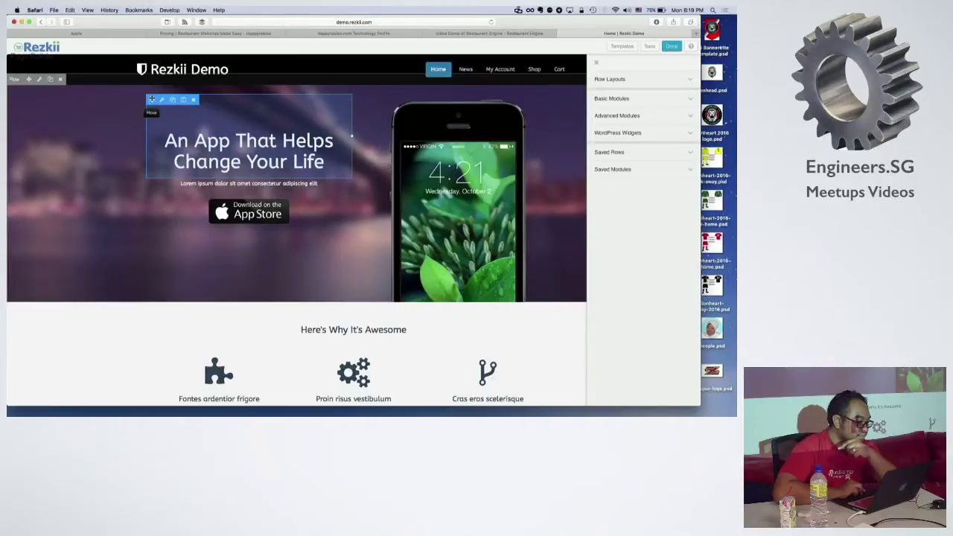
click(41, 79)
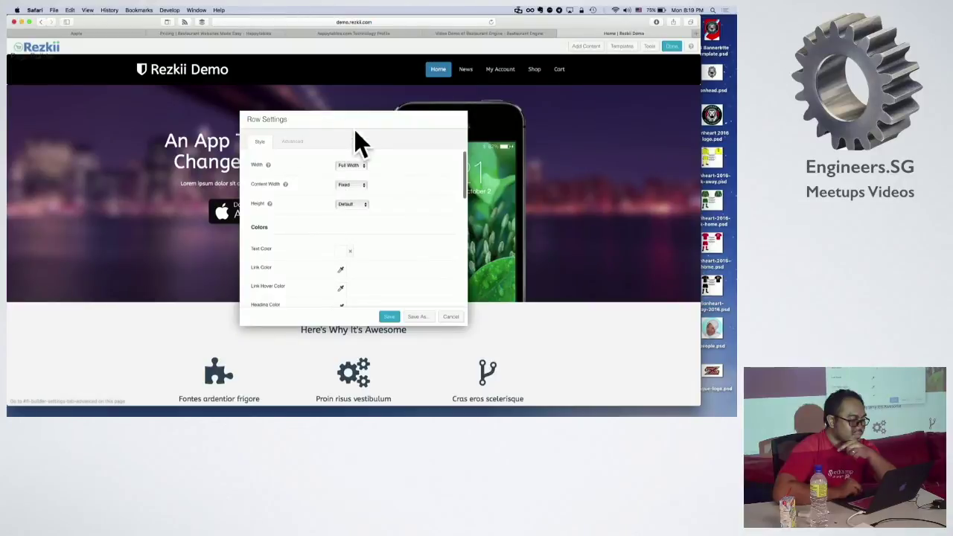
click(447, 319)
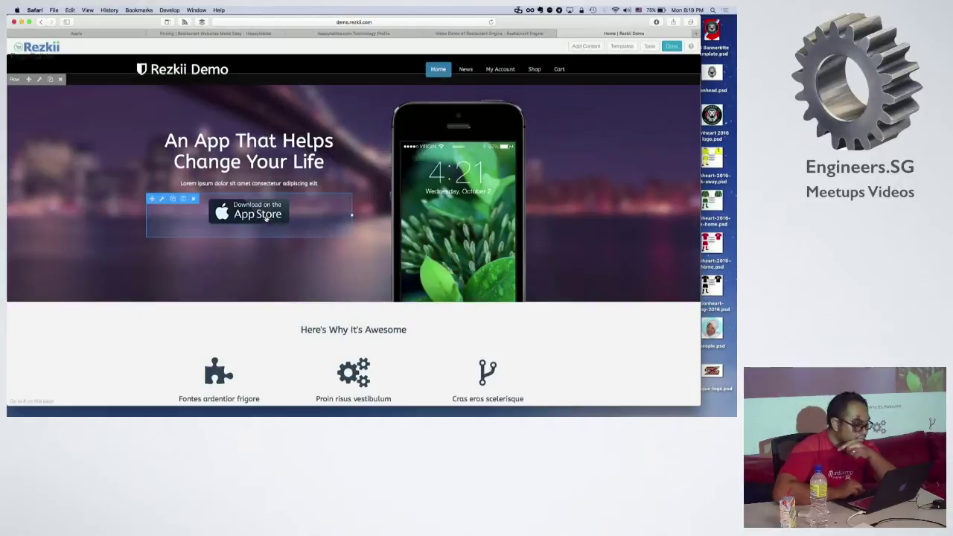
click(162, 101)
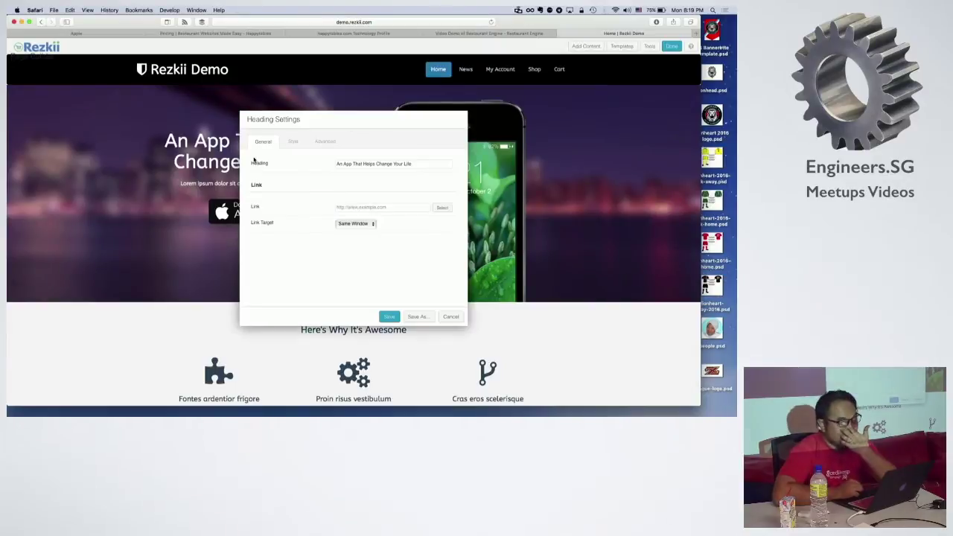
click(369, 166)
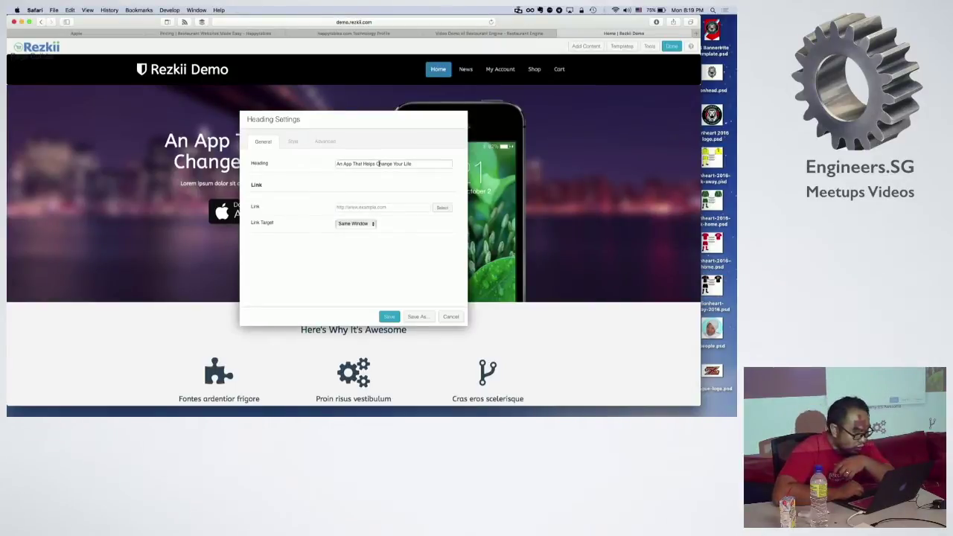
key(super+a)
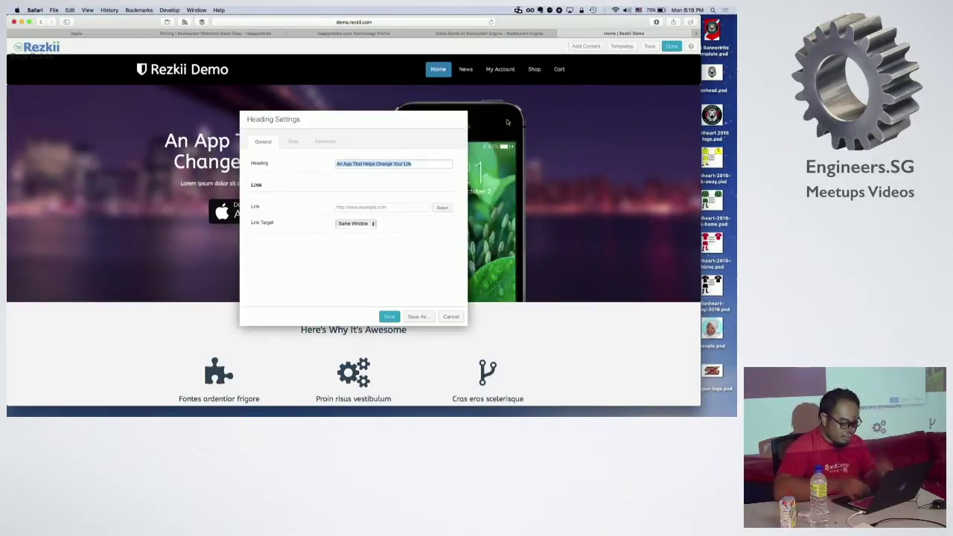
text(Hack)
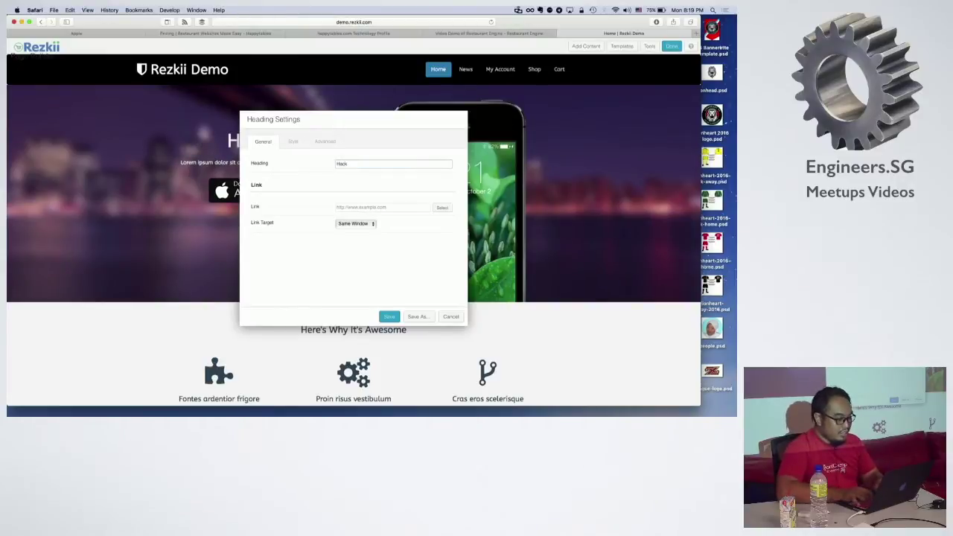
text(erspace App)
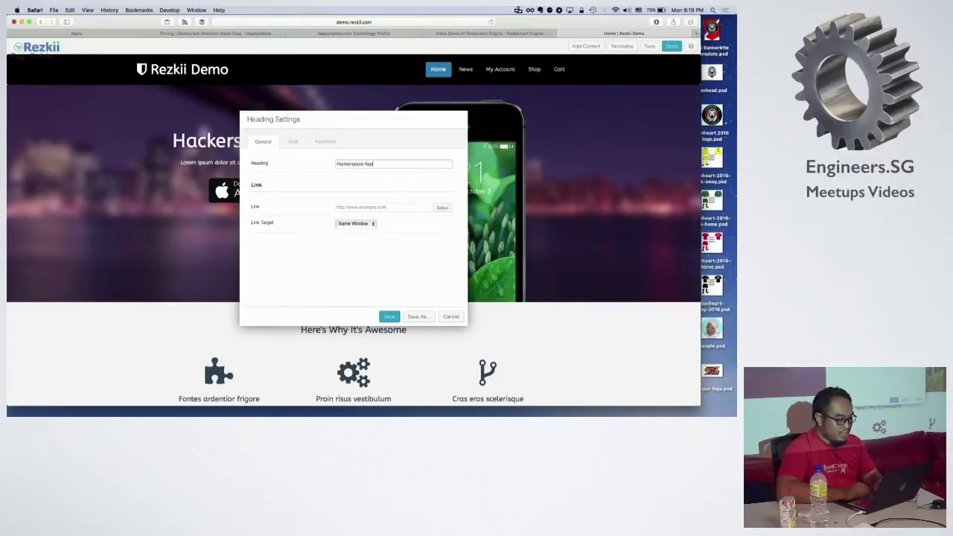
text( for Hacker)
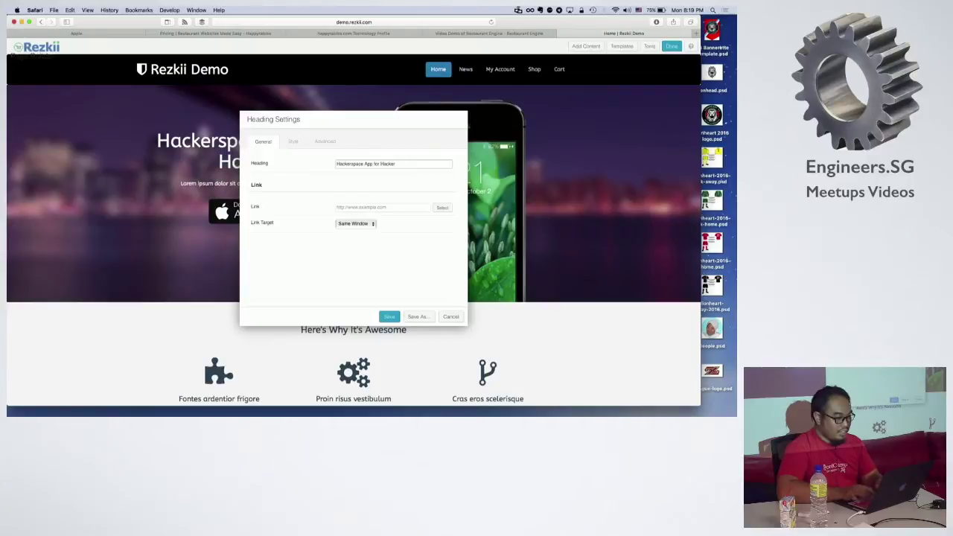
text(space stu)
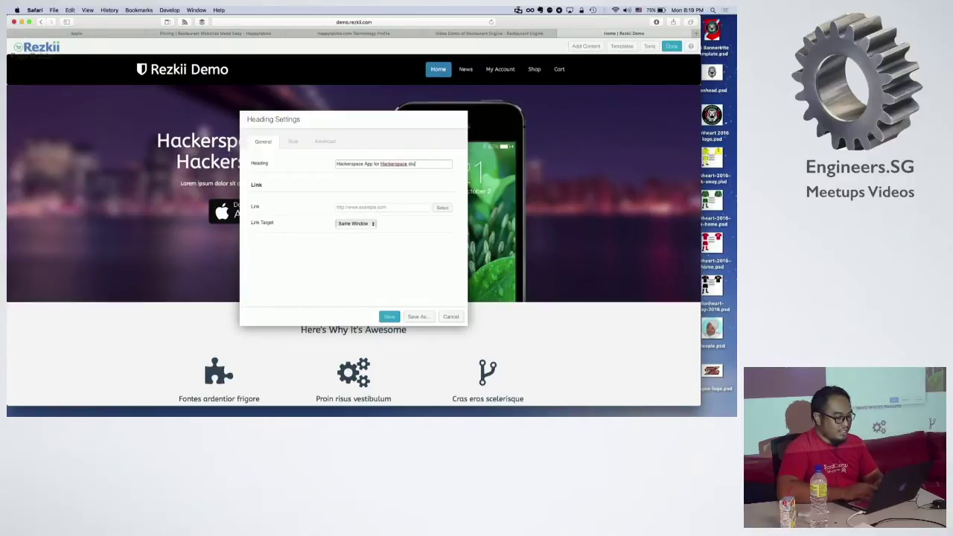
text(ff)
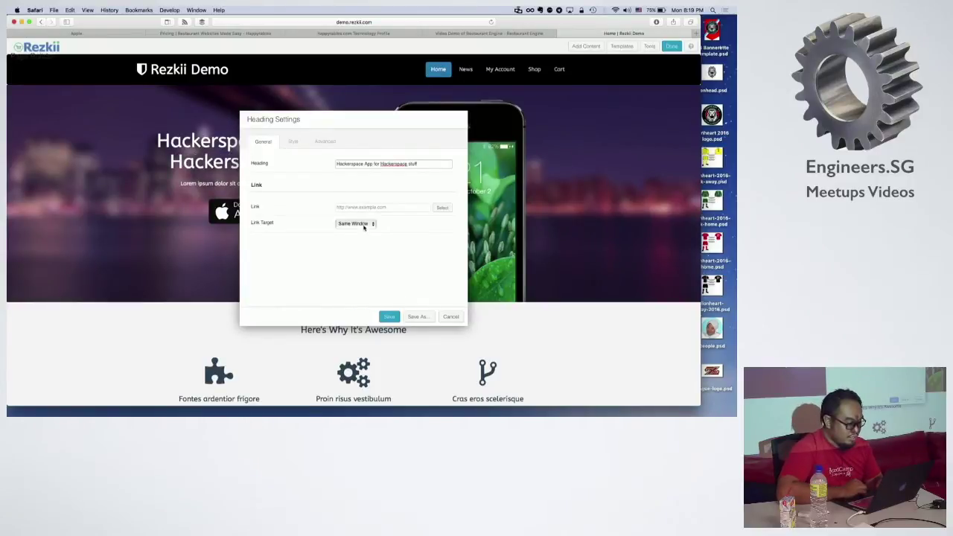
click(375, 207)
text(http://hac)
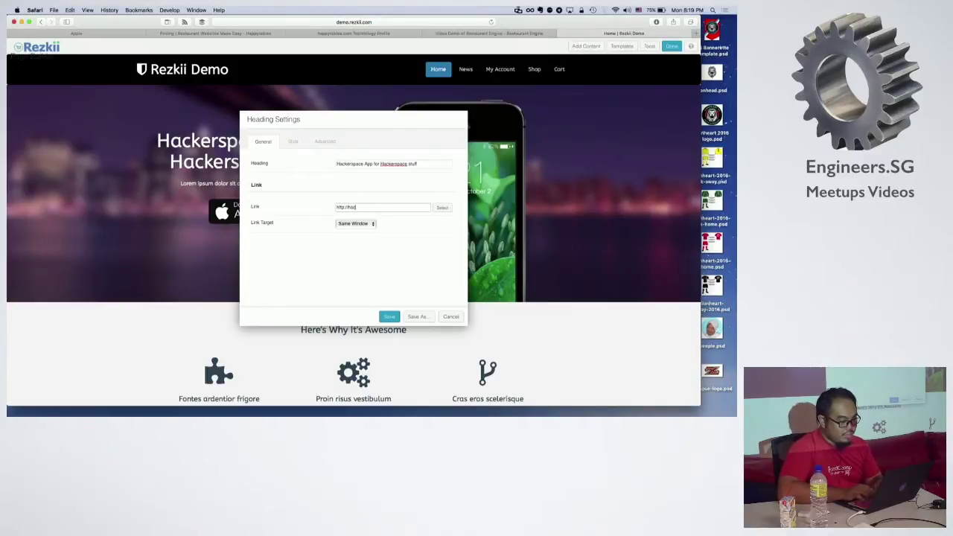
text(kerspace.sg)
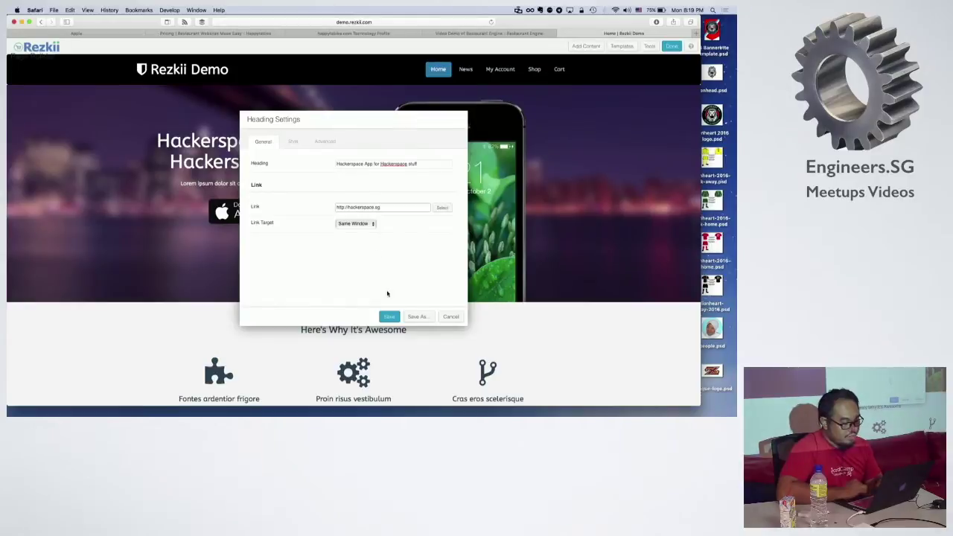
click(390, 316)
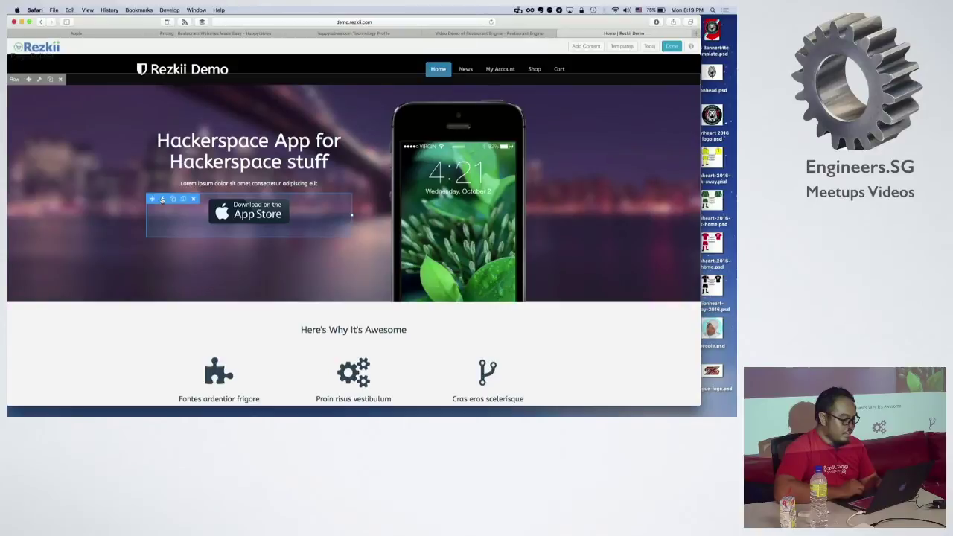
Step: Open the App Store badge photo's settings and choose Select Photo
click(162, 199)
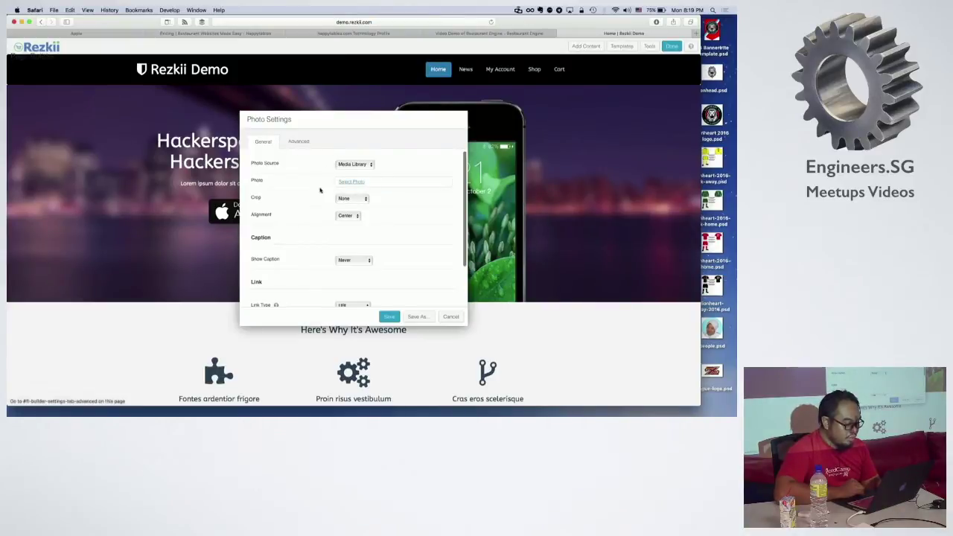
scroll(333, 232, down, 1)
scroll(334, 224, down, 2)
scroll(345, 197, up, 3)
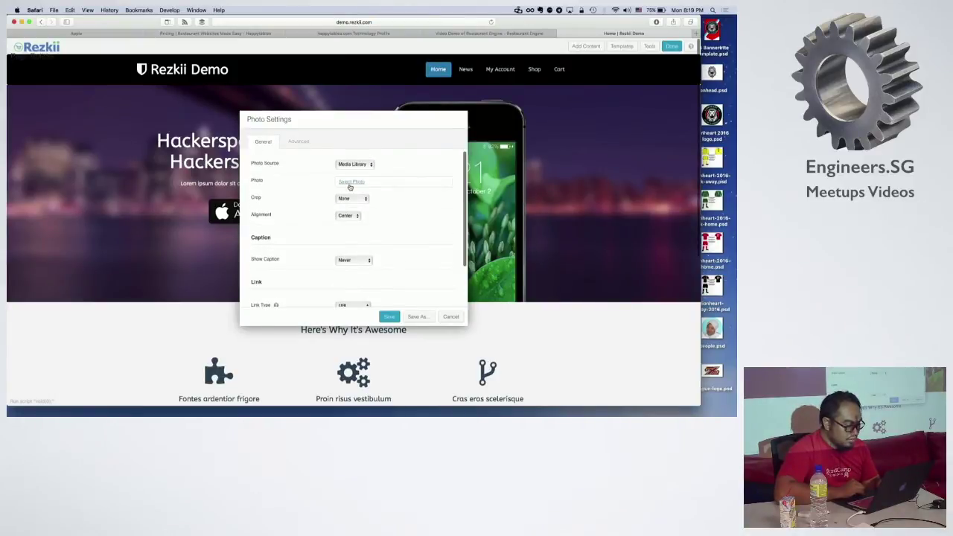
click(350, 184)
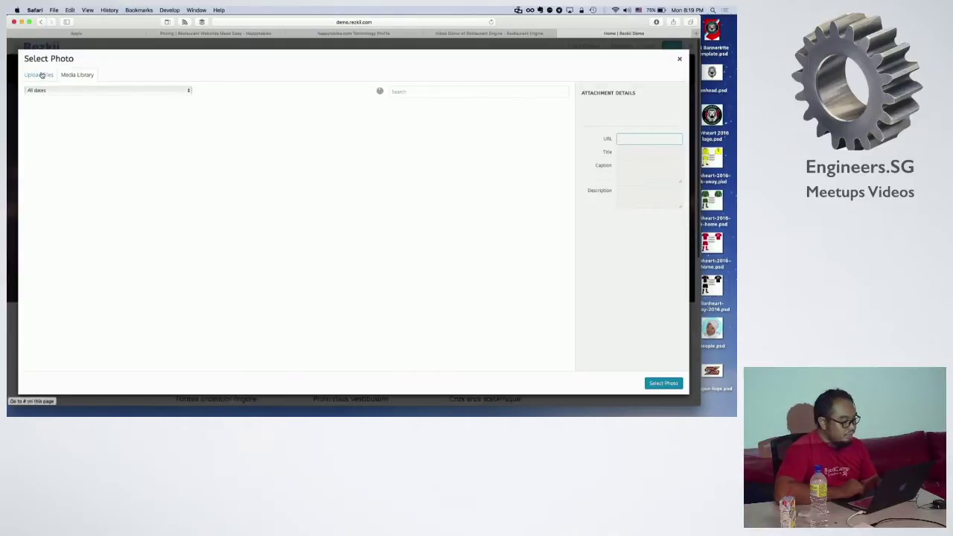
Step: Upload the first file from Downloads to the media library
click(42, 75)
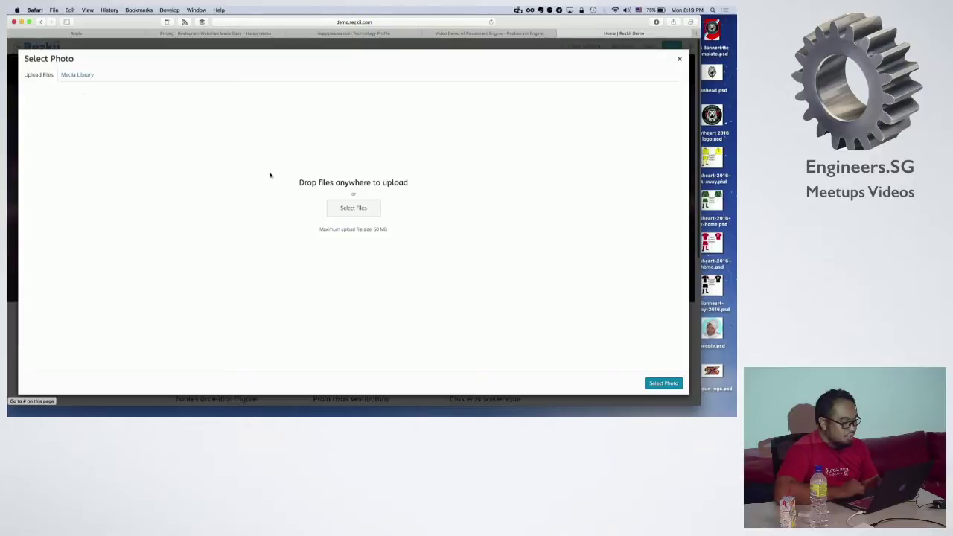
click(354, 207)
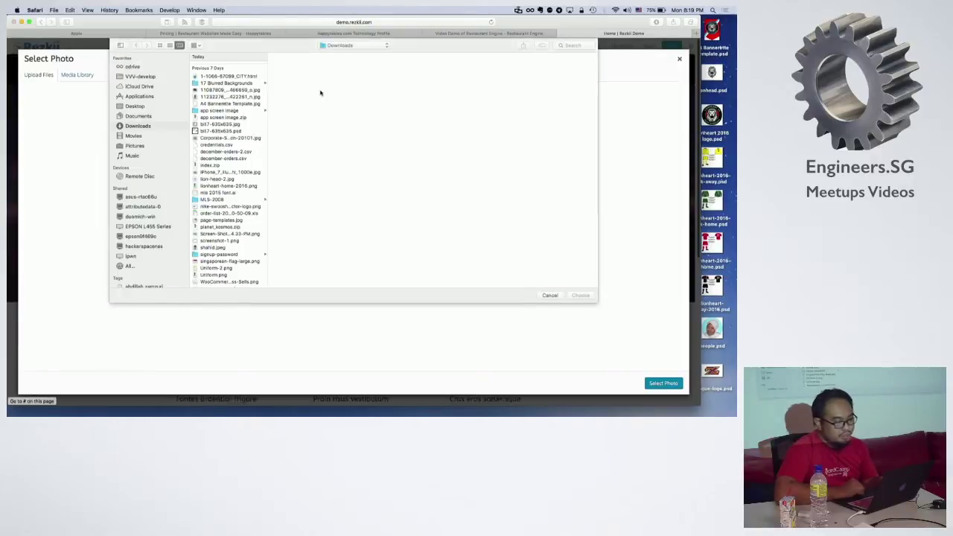
click(242, 78)
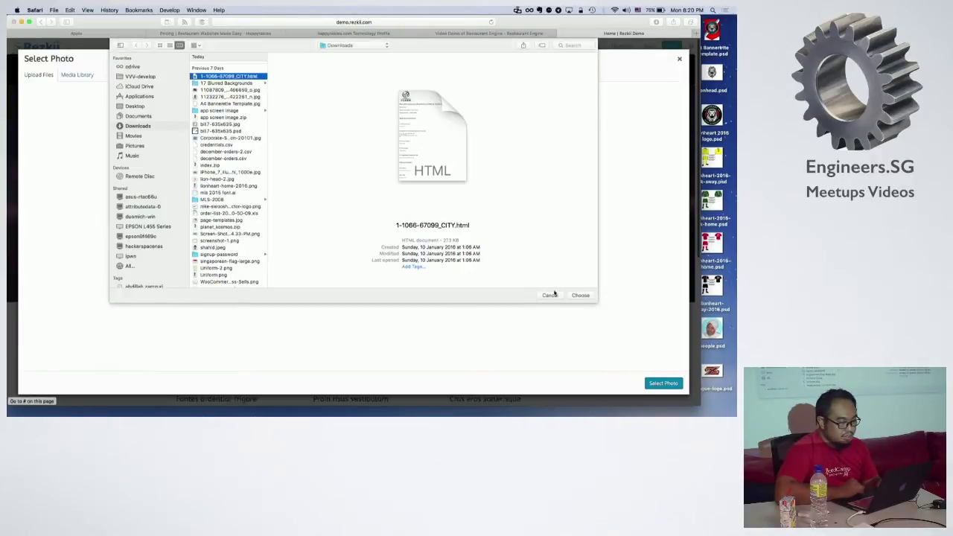
click(579, 295)
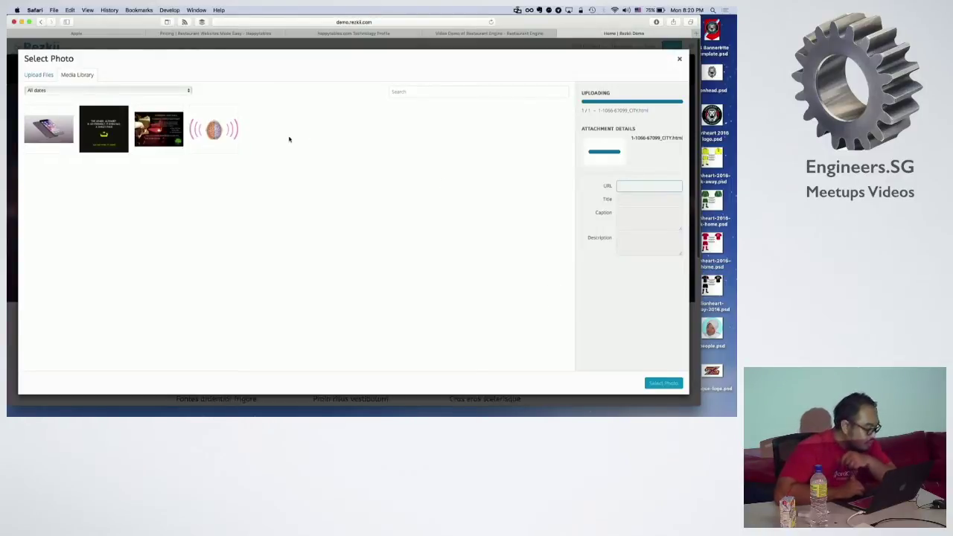
Step: Upload 20120807_dcp_pastry_00014.jpg, use it as the badge photo, and save the photo settings
click(42, 77)
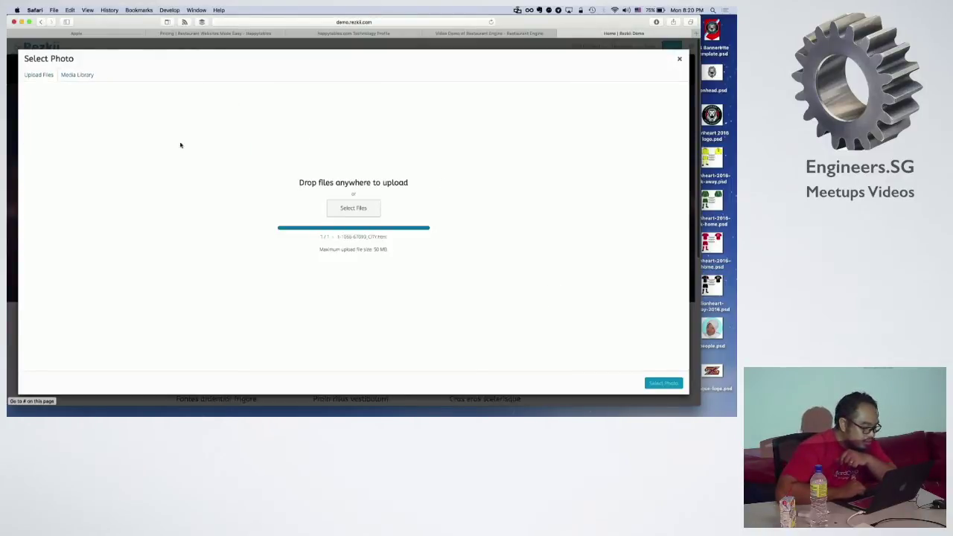
click(371, 209)
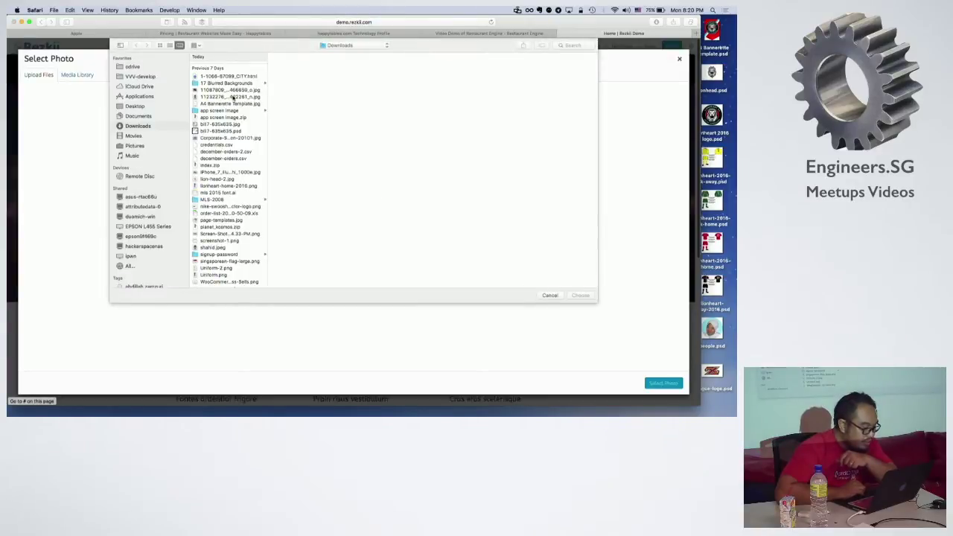
click(227, 65)
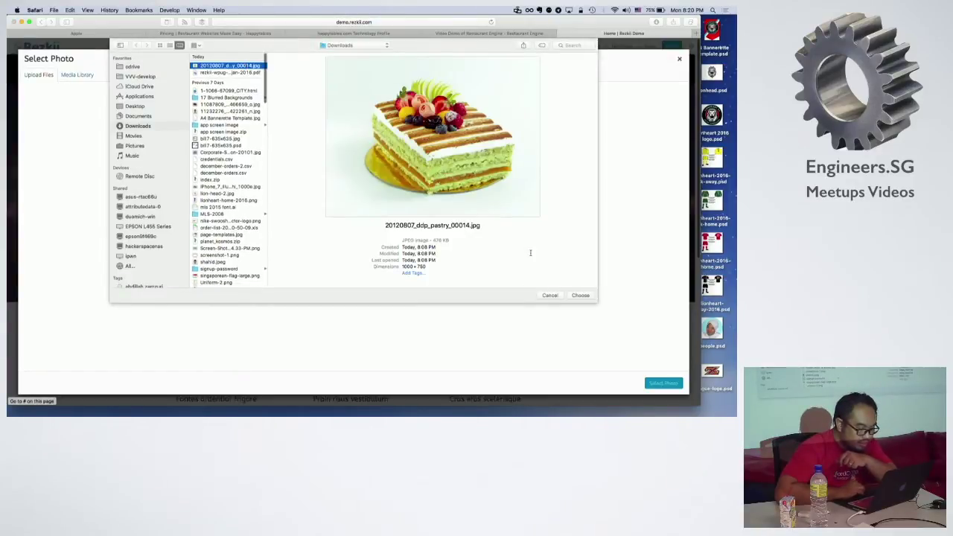
click(582, 296)
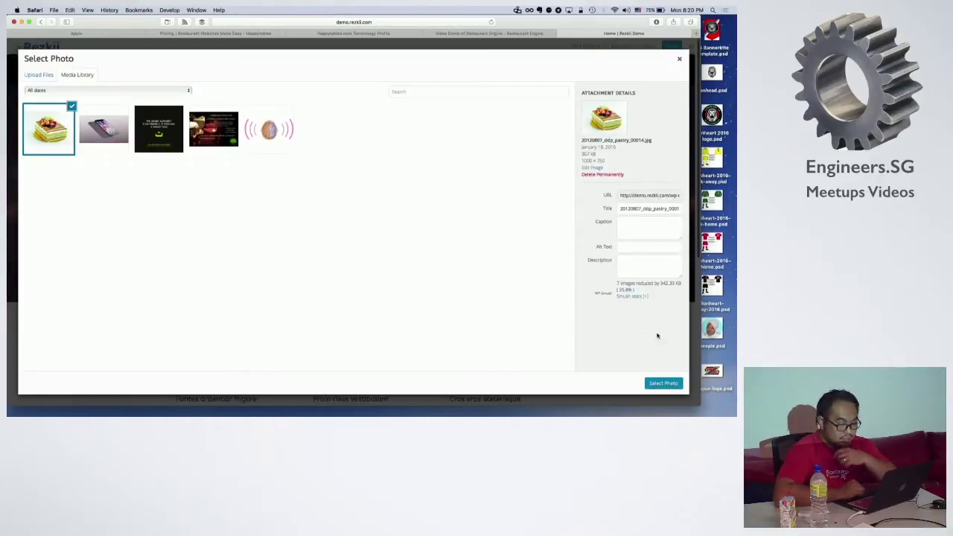
click(664, 382)
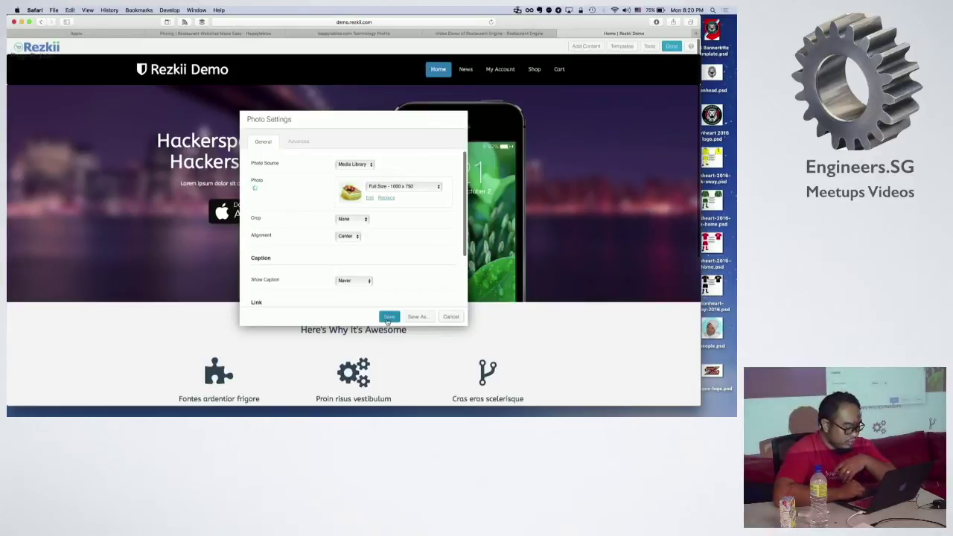
click(389, 318)
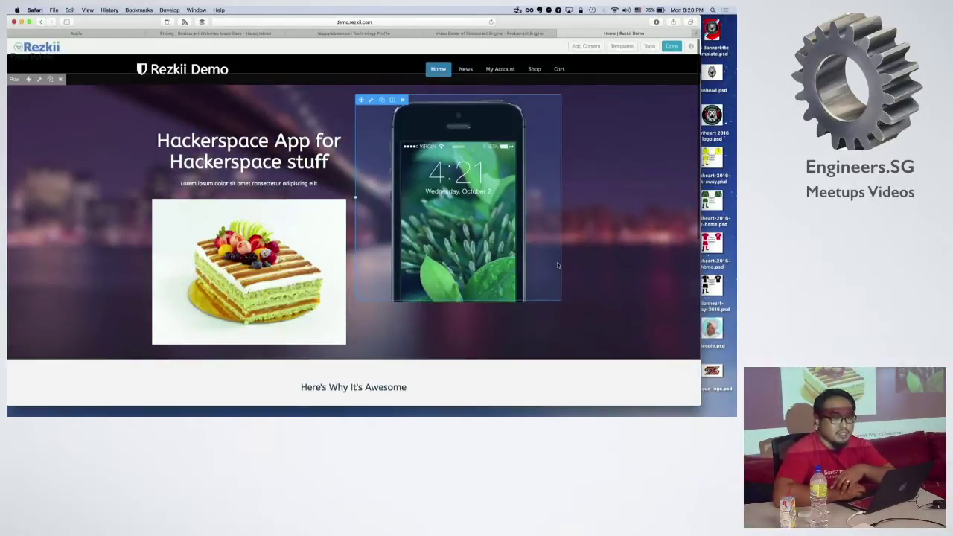
scroll(558, 264, down, 2)
scroll(566, 223, up, 2)
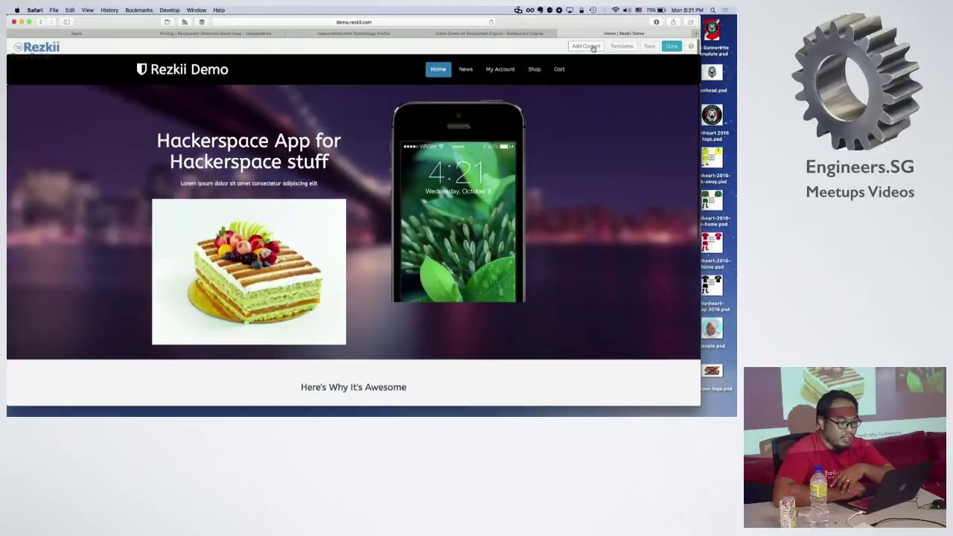
click(592, 47)
click(618, 80)
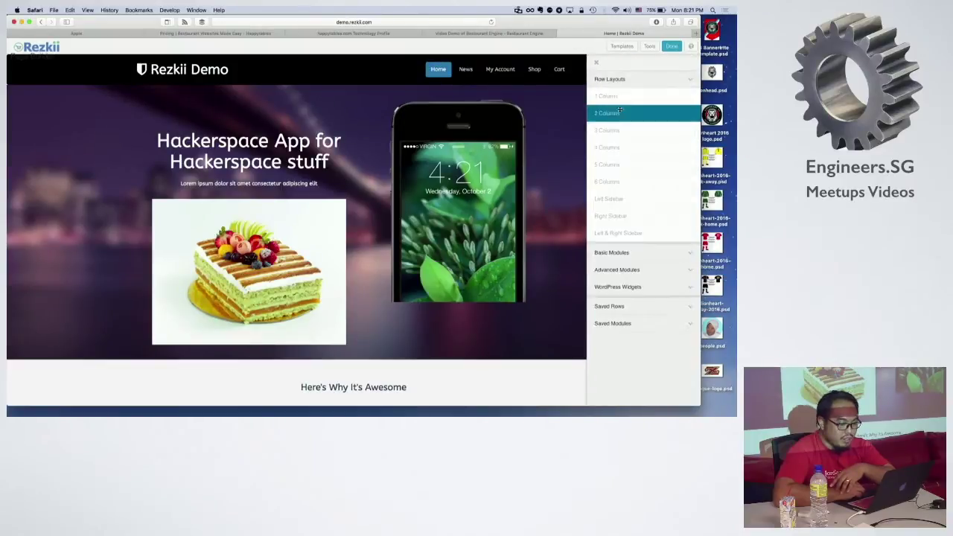
Step: Add a 1 Column row below the hero with a Text Editor module inside
drag(617, 96, 425, 389)
click(592, 46)
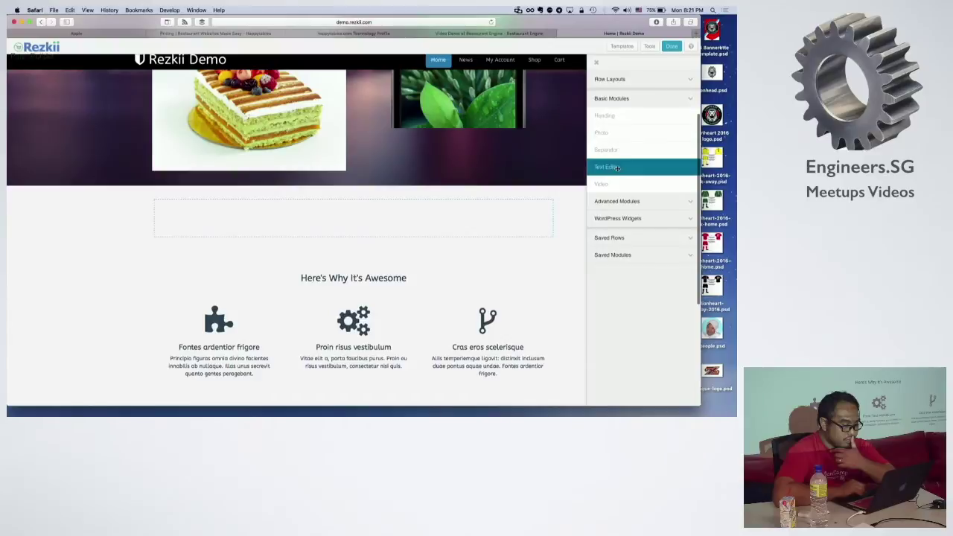
drag(617, 169, 430, 219)
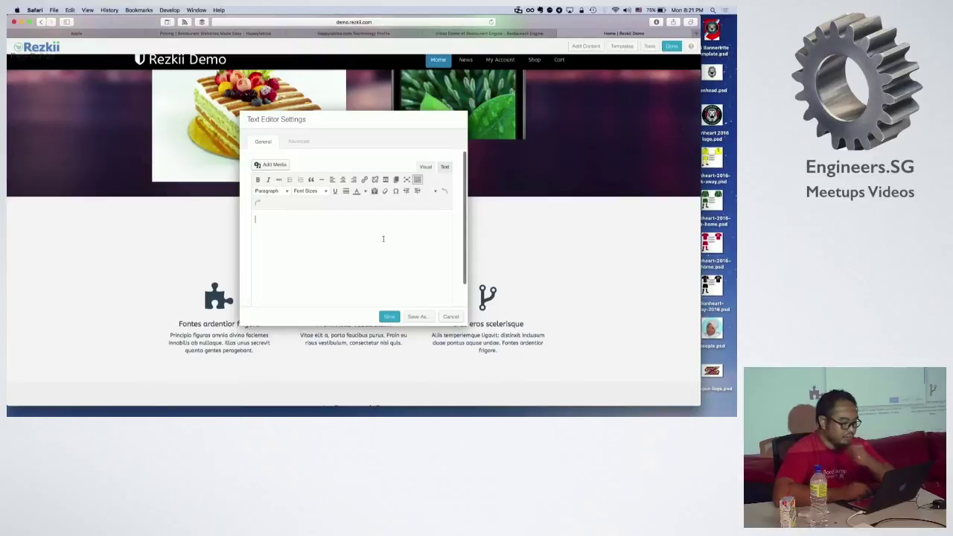
Step: Type 'Welcome again', centre it at 26px font size, and save the text block
key(Return)
text(Welcome again)
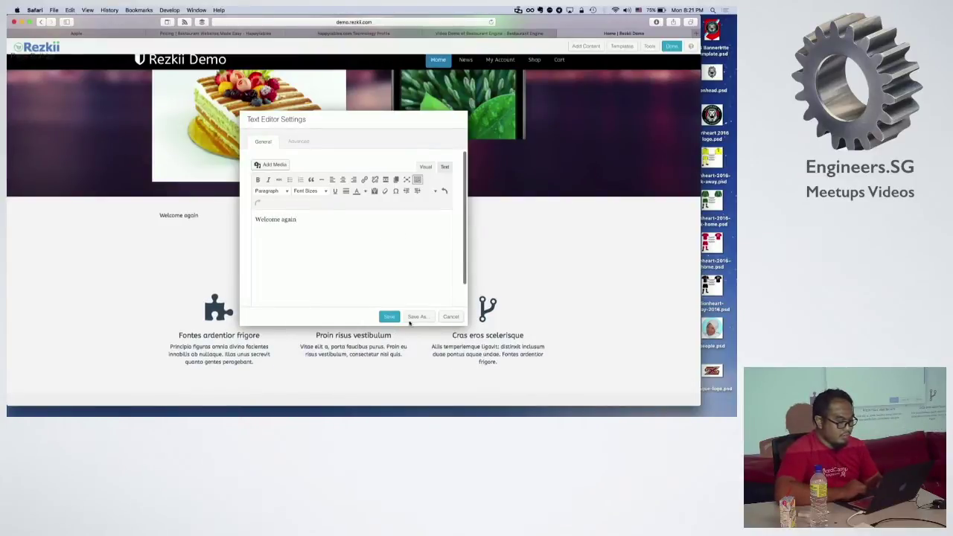
key(super+a)
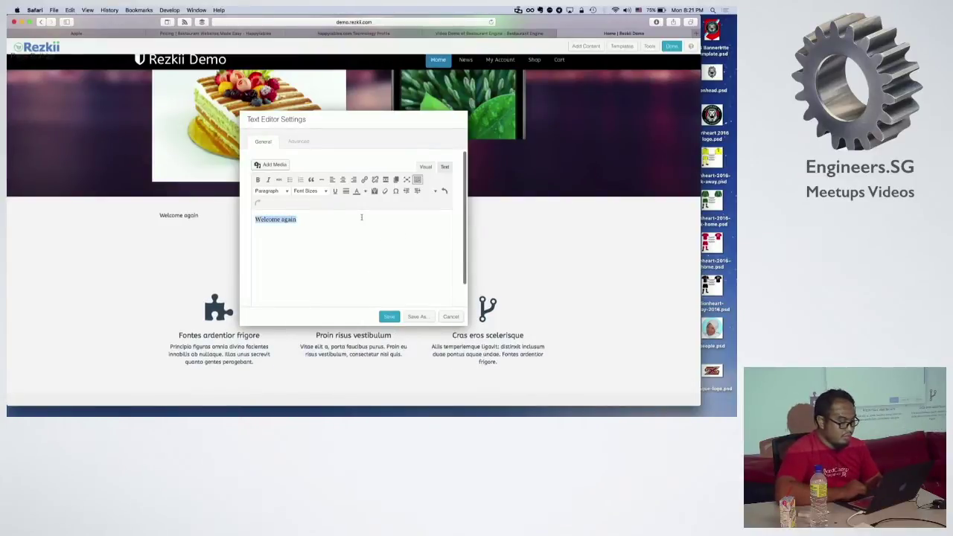
click(342, 180)
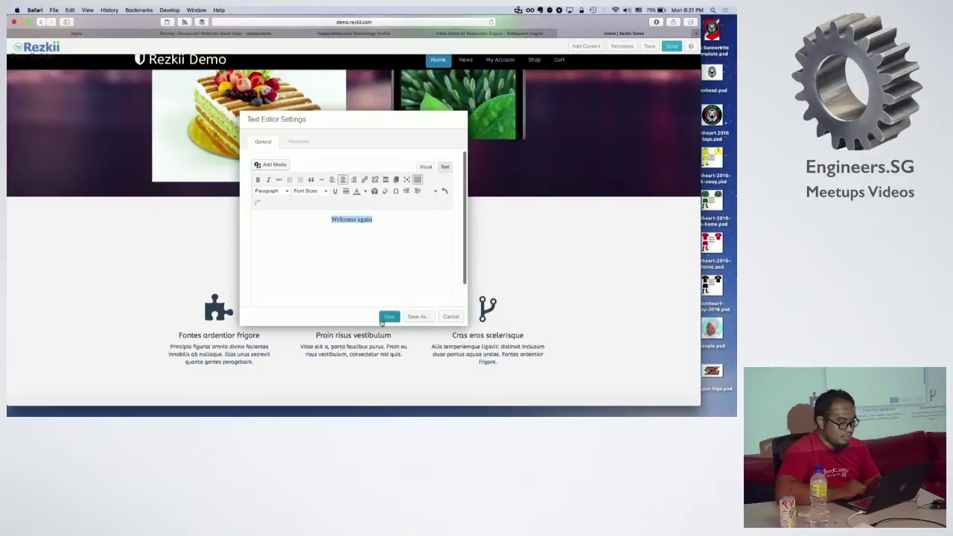
click(307, 191)
click(314, 299)
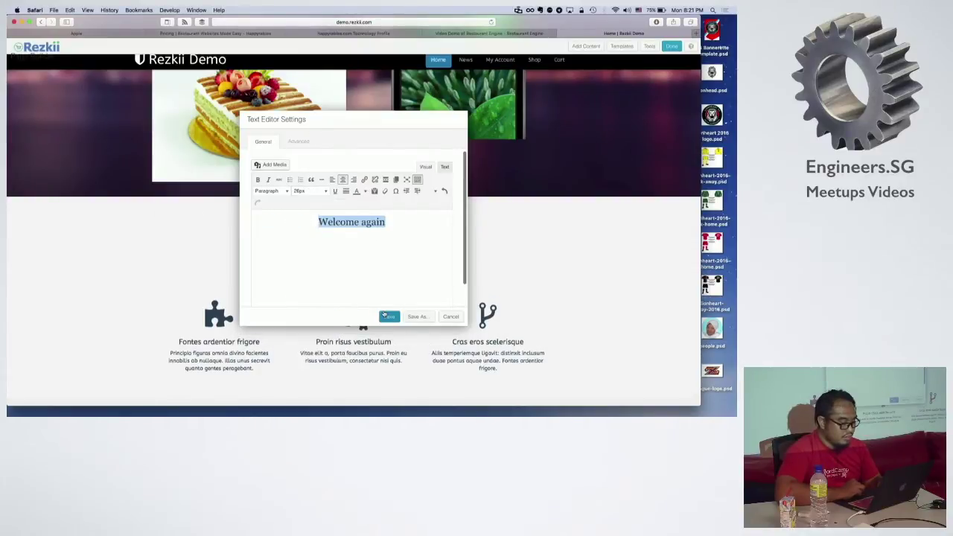
click(388, 316)
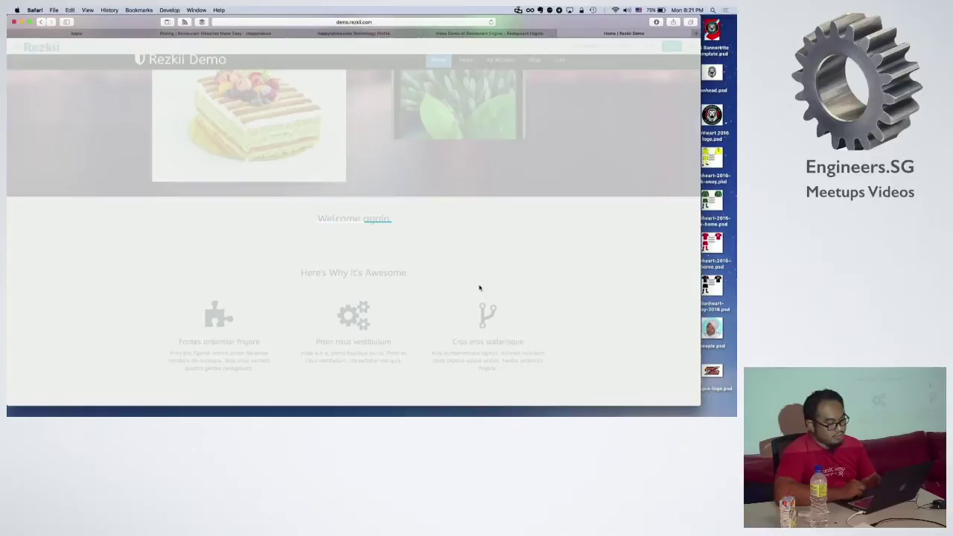
scroll(480, 287, down, 2)
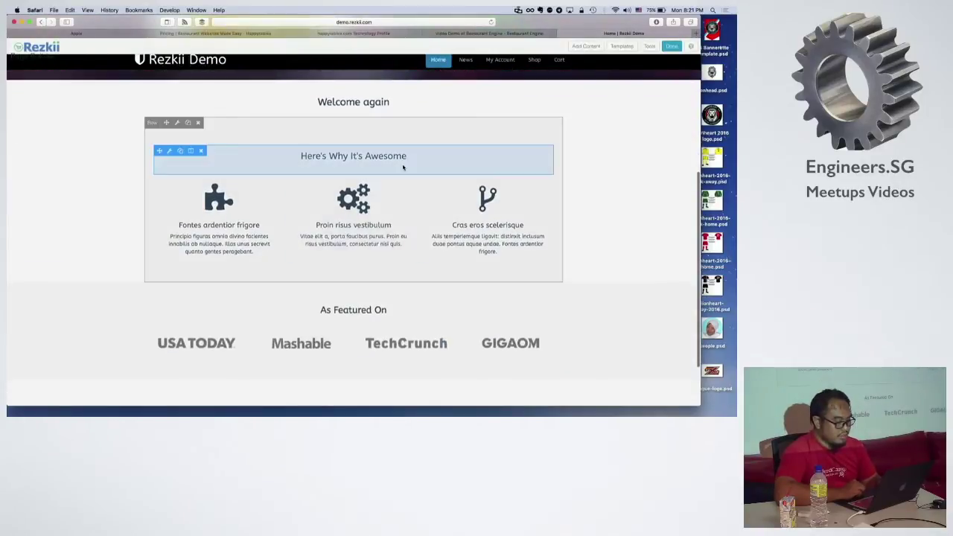
Step: Inspect the 'Here's Why It's Awesome' heading settings and close them unchanged
click(394, 165)
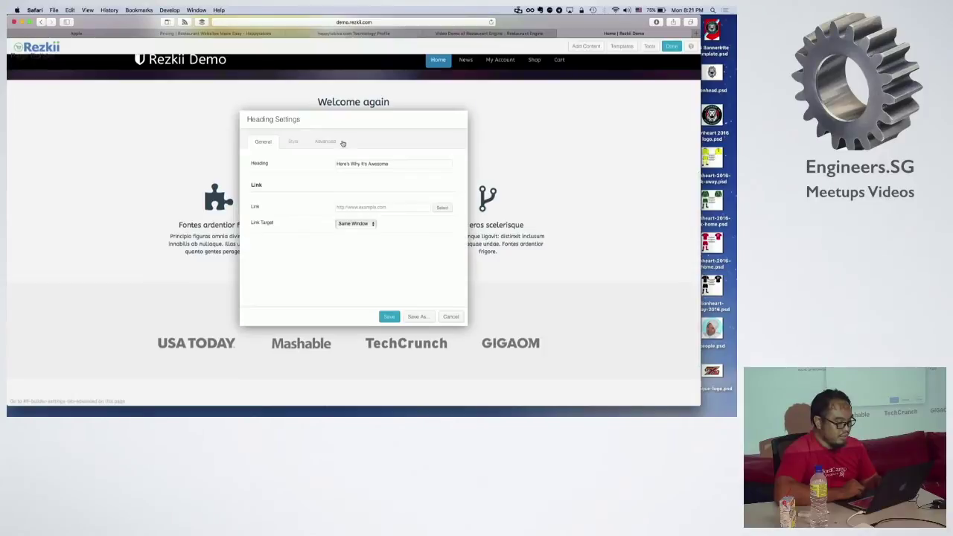
click(447, 317)
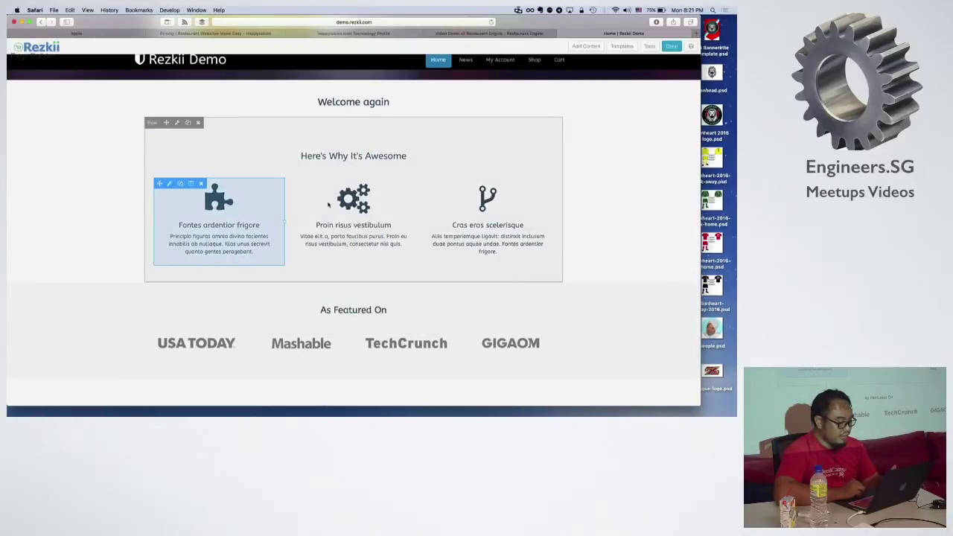
scroll(456, 246, down, 2)
scroll(455, 246, down, 1)
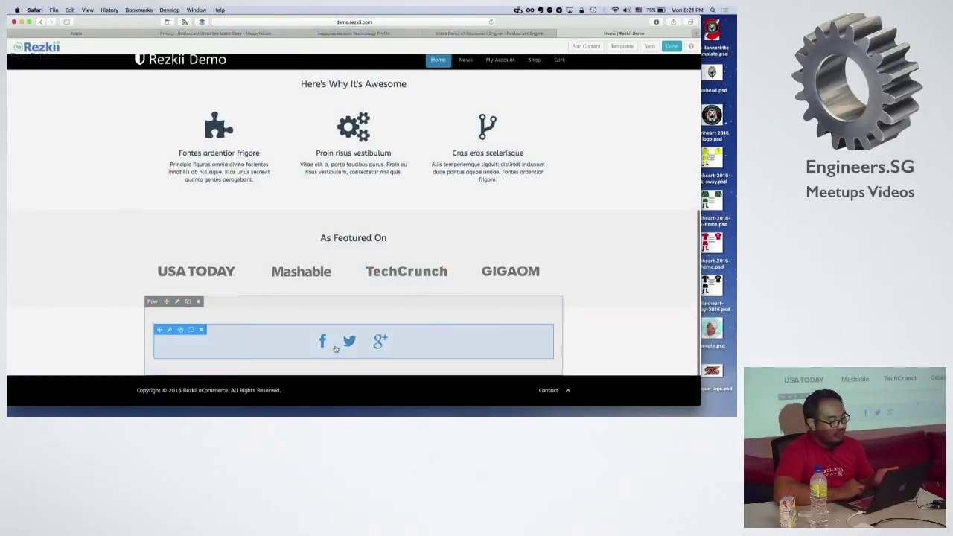
Step: Set the Facebook icon link to facebook.com/hackerspace.sg and save the social icon group
click(173, 332)
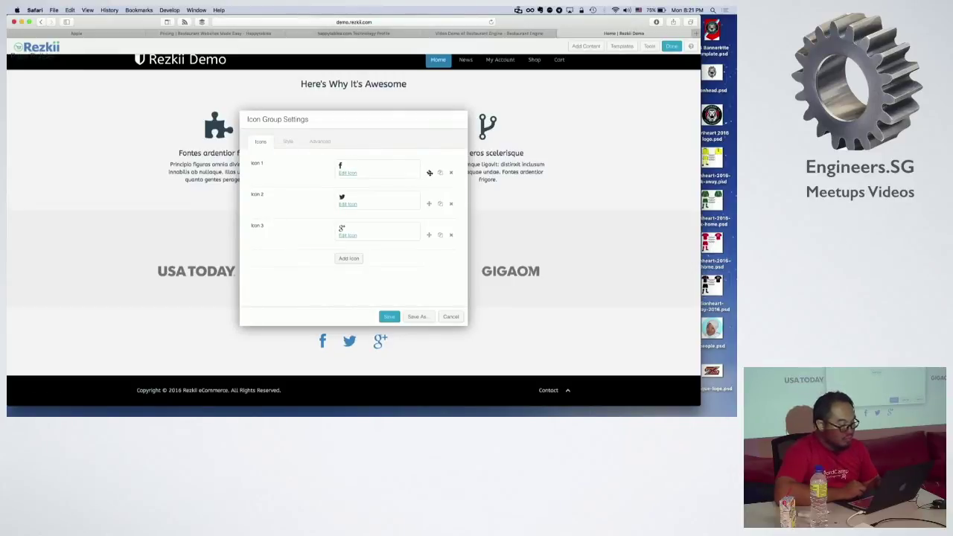
click(345, 173)
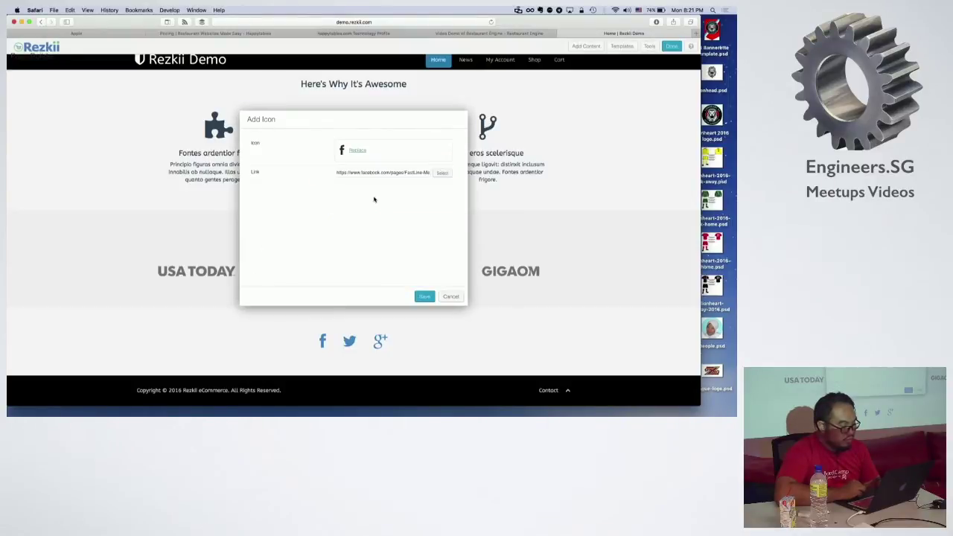
triple_click(407, 172)
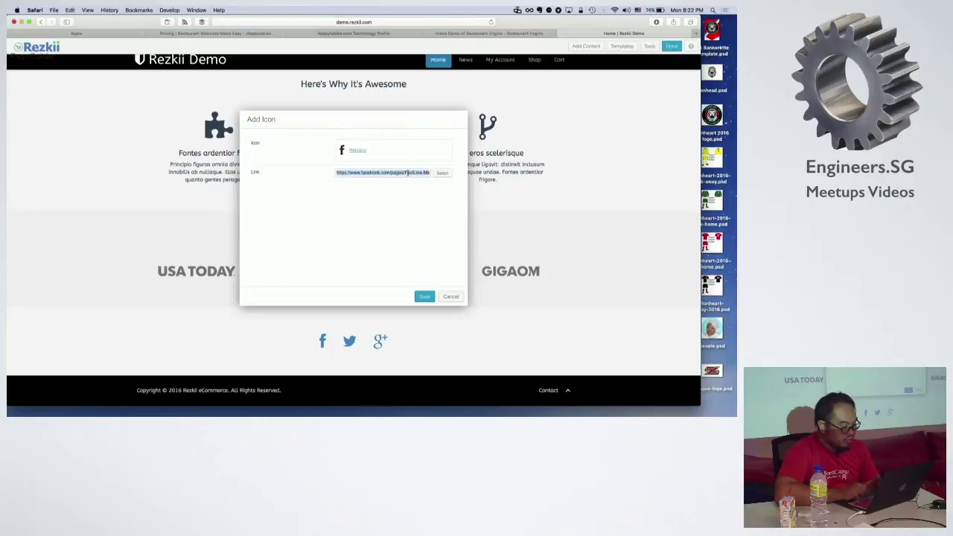
text(facebook.)
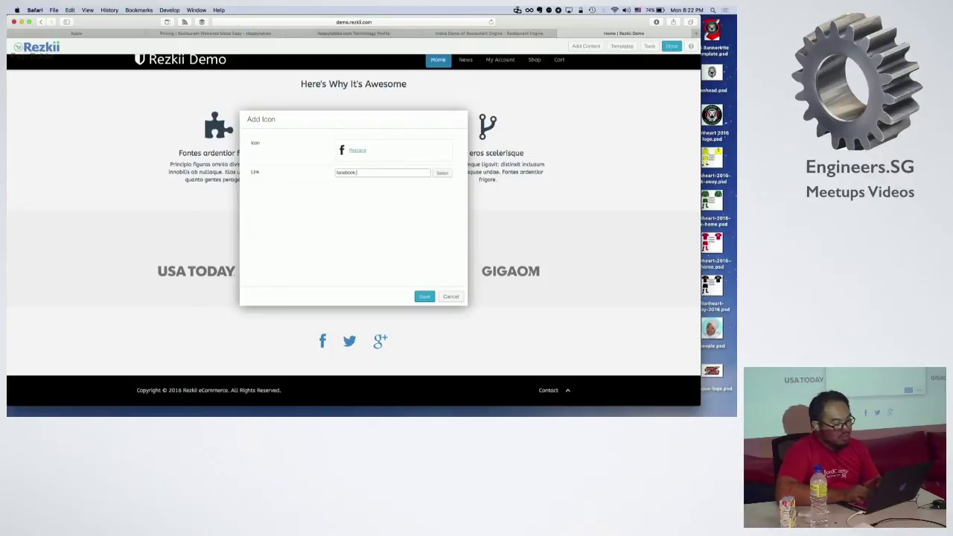
text(com/)
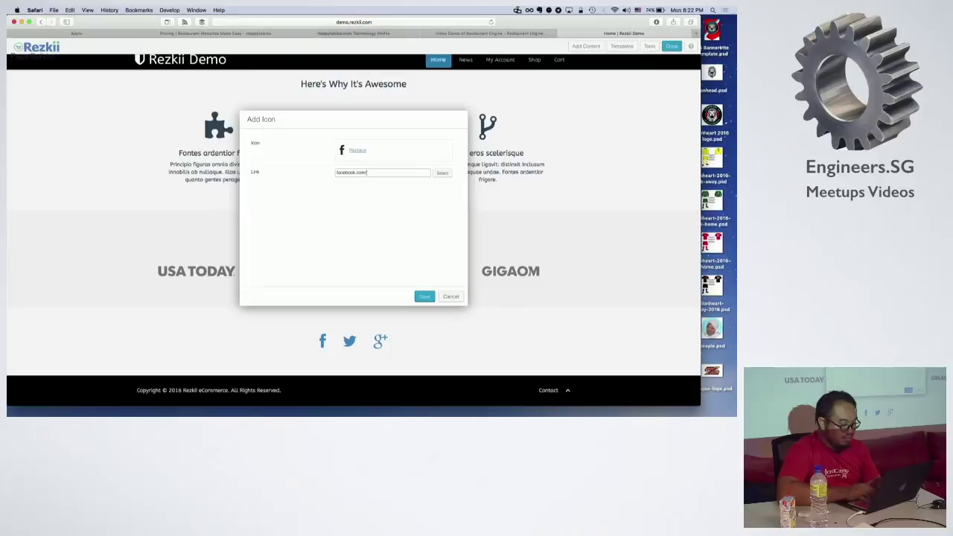
text(hackerspace)
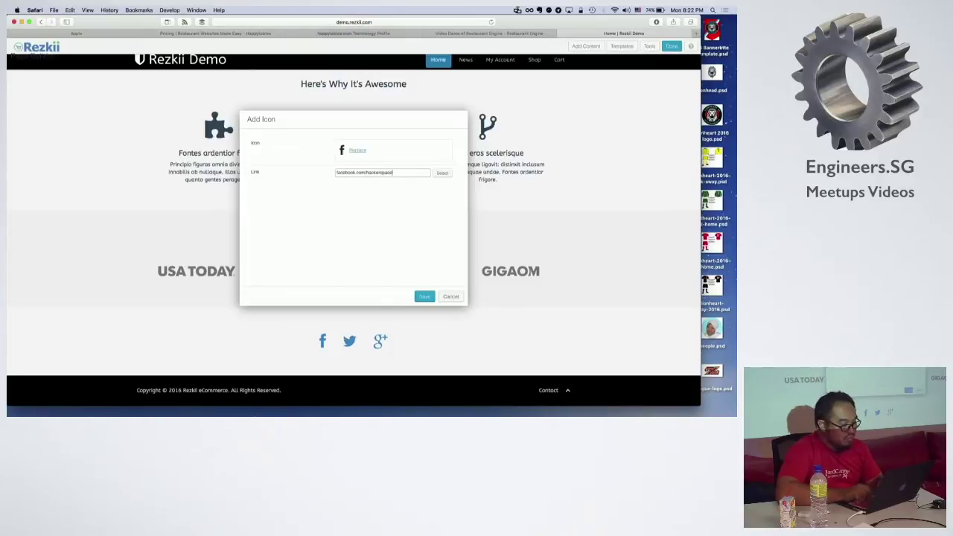
text(.sg)
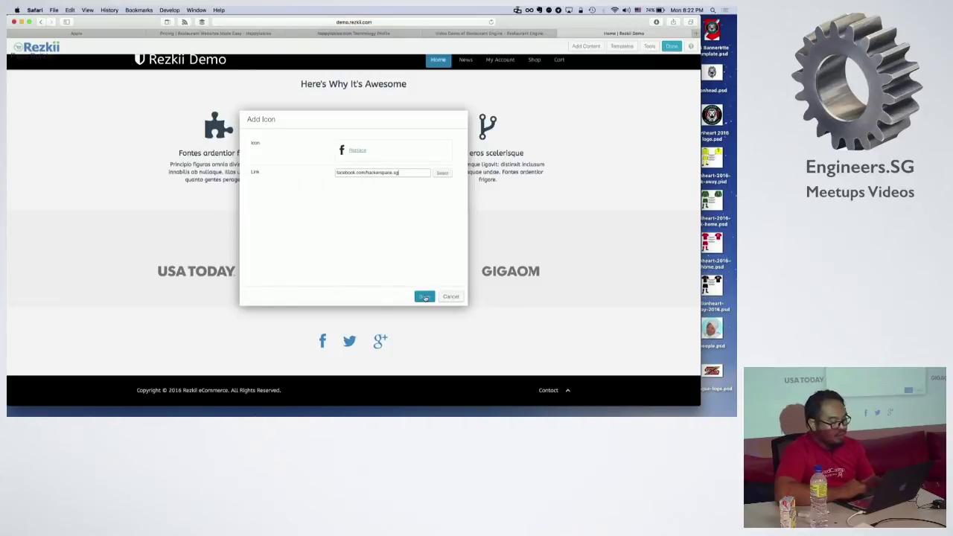
click(424, 297)
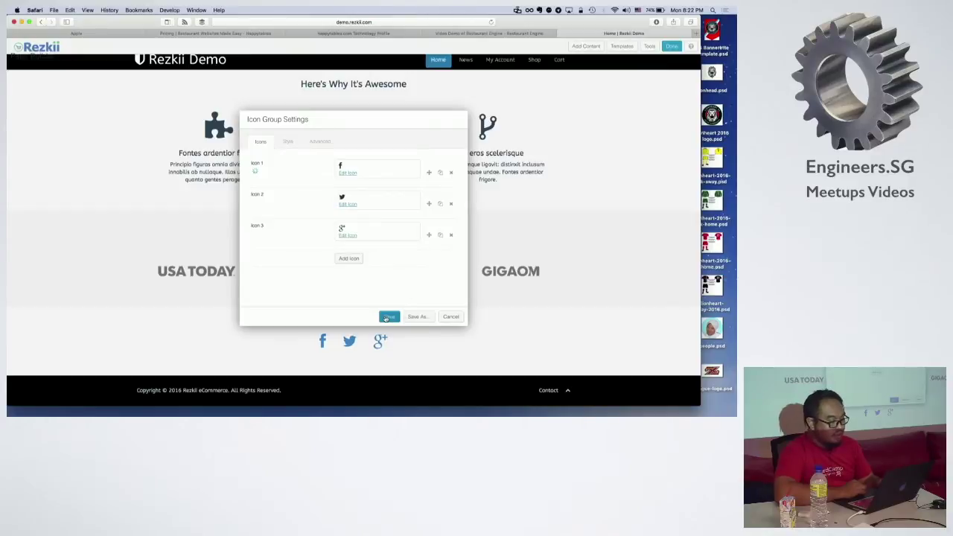
click(388, 317)
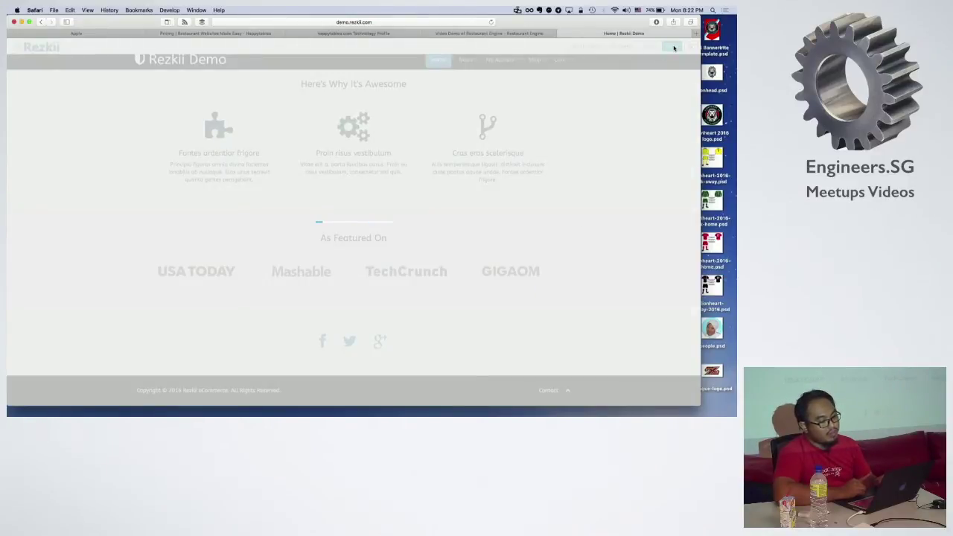
Step: Publish the homepage changes
click(674, 48)
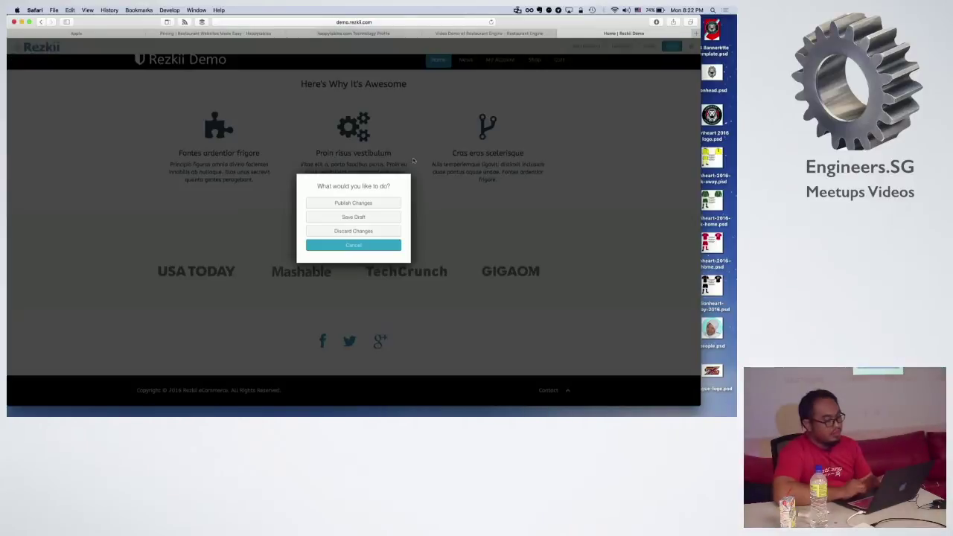
click(347, 205)
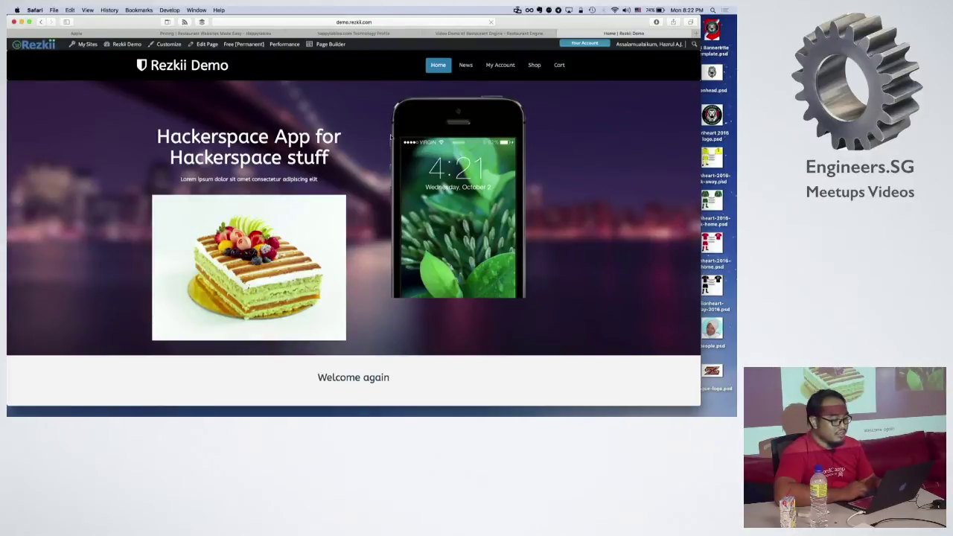
scroll(391, 126, down, 10)
scroll(393, 145, up, 10)
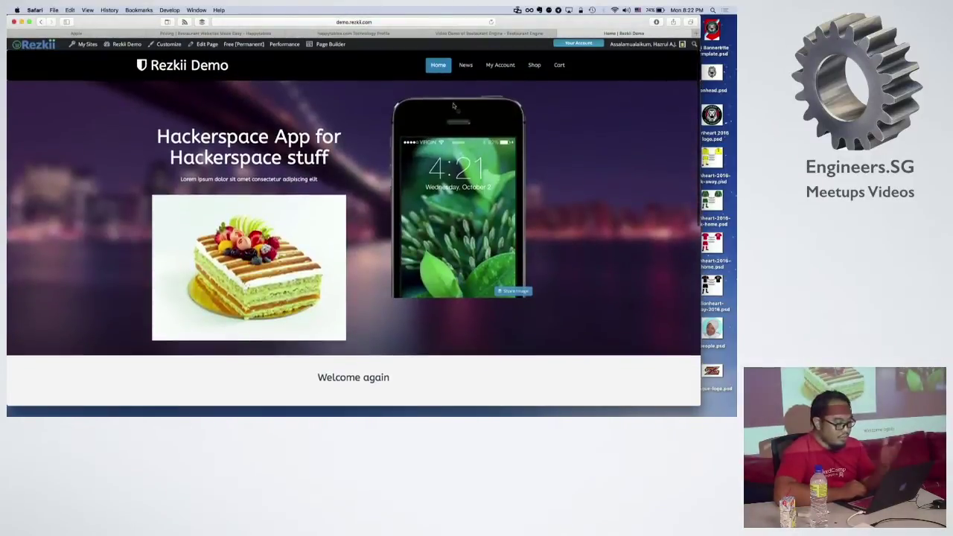
Step: Add the iPhone 7 from the Shop to the cart and view the cart
click(536, 66)
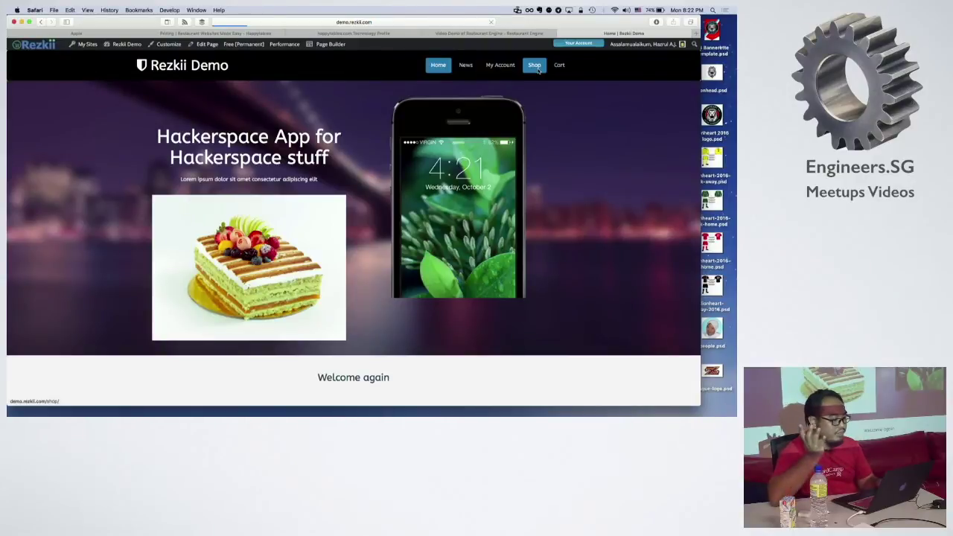
scroll(506, 194, down, 4)
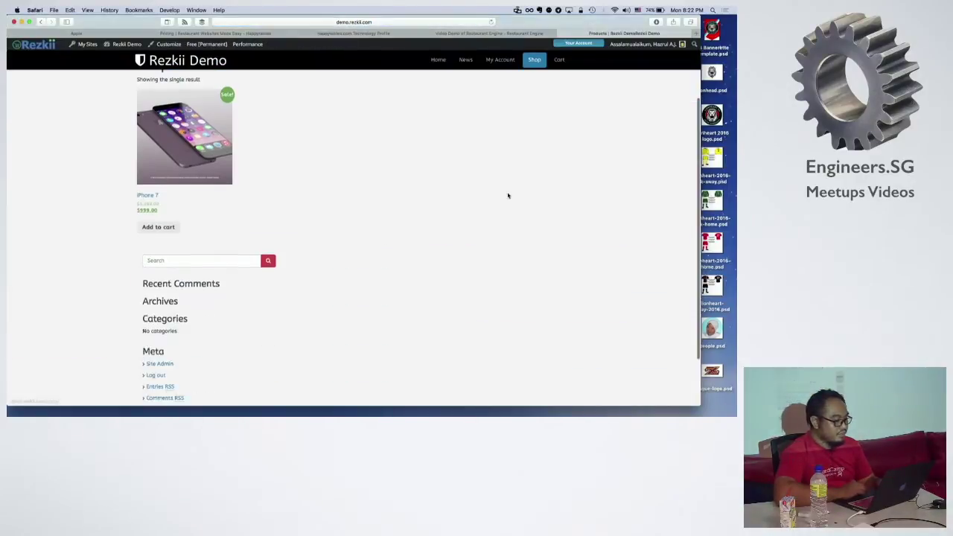
click(151, 186)
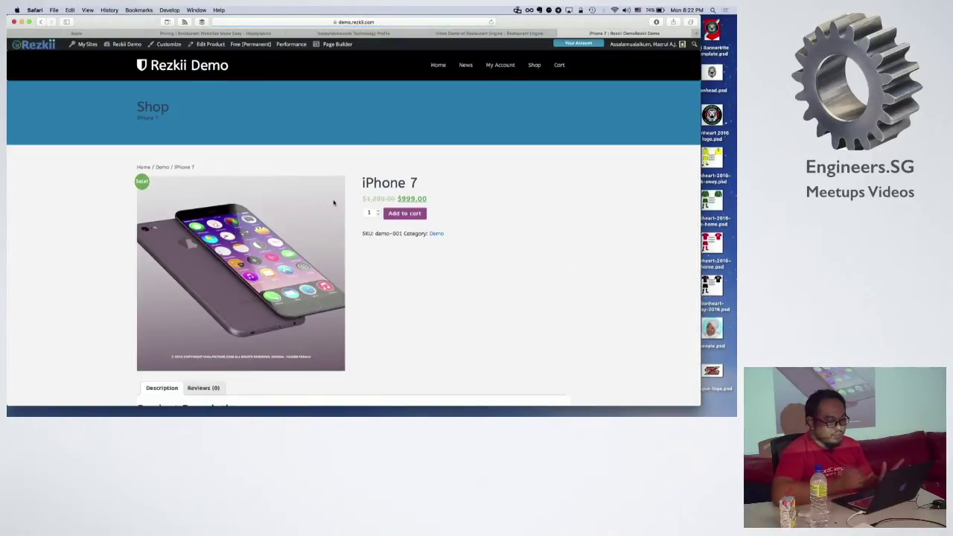
click(410, 213)
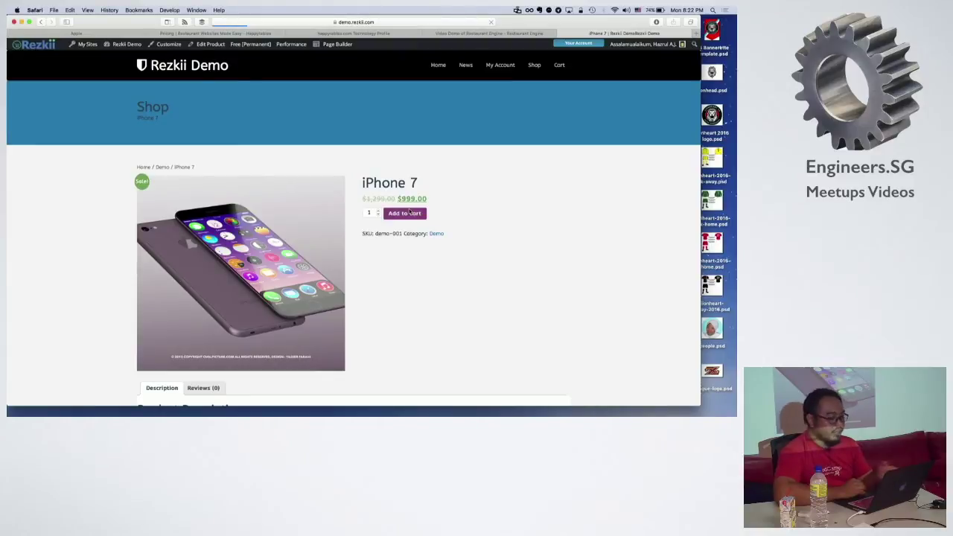
scroll(517, 213, down, 5)
scroll(519, 213, up, 2)
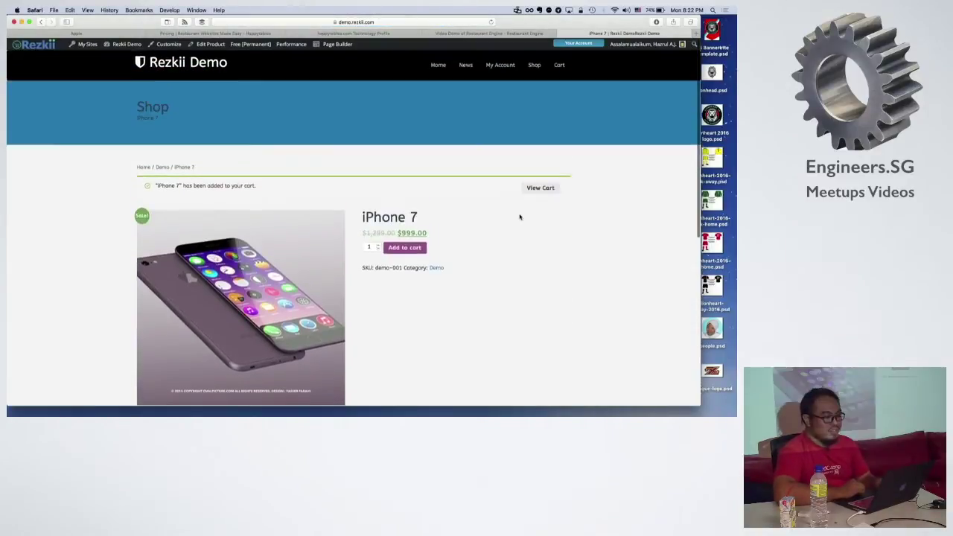
click(540, 190)
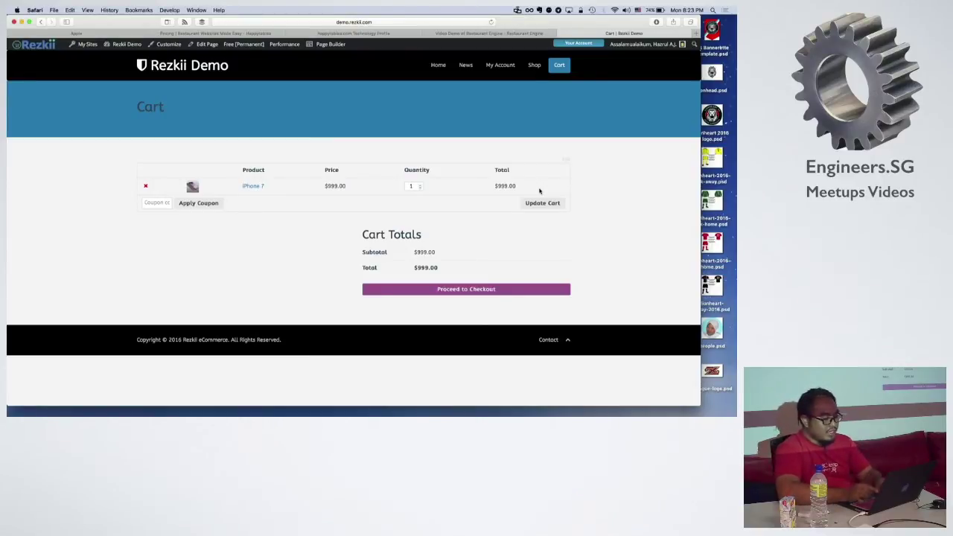
key(super+t)
Step: Search Google for 'bookpress' and skim the results
text(book)
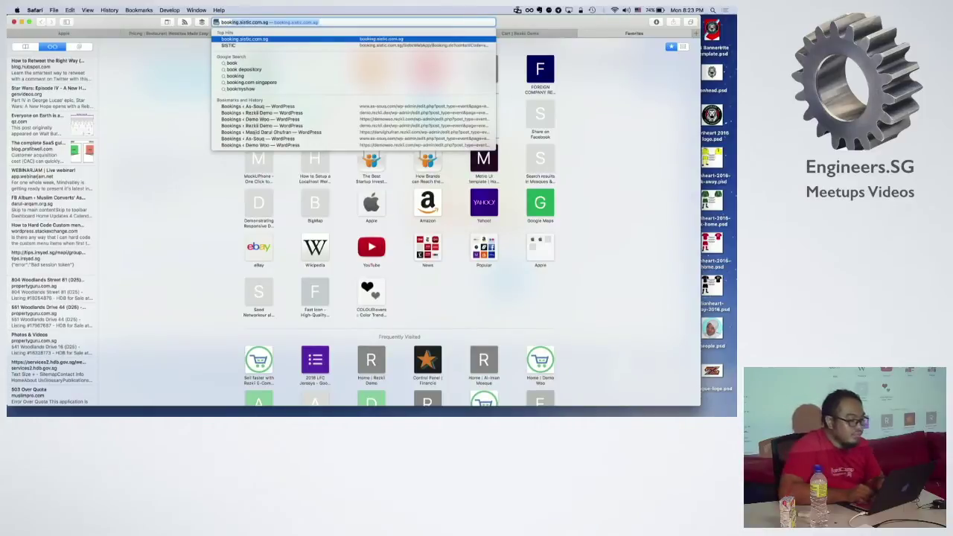
text(press)
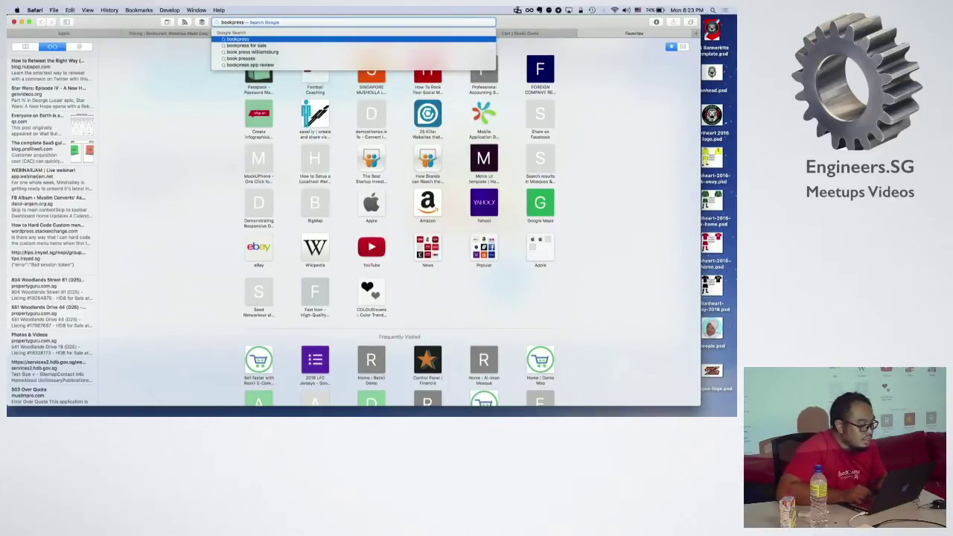
key(Return)
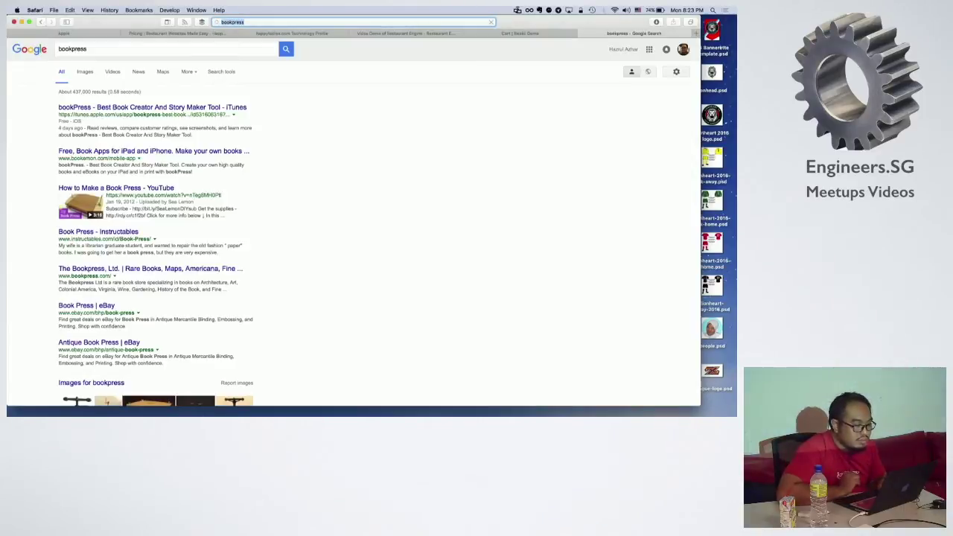
right_click(332, 171)
click(295, 146)
scroll(295, 146, down, 5)
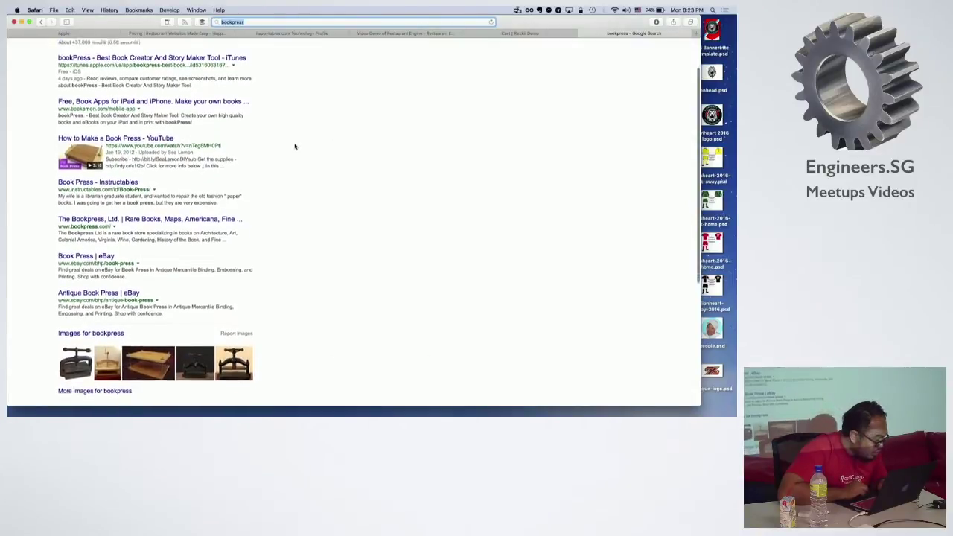
scroll(294, 147, down, 1)
scroll(294, 144, up, 6)
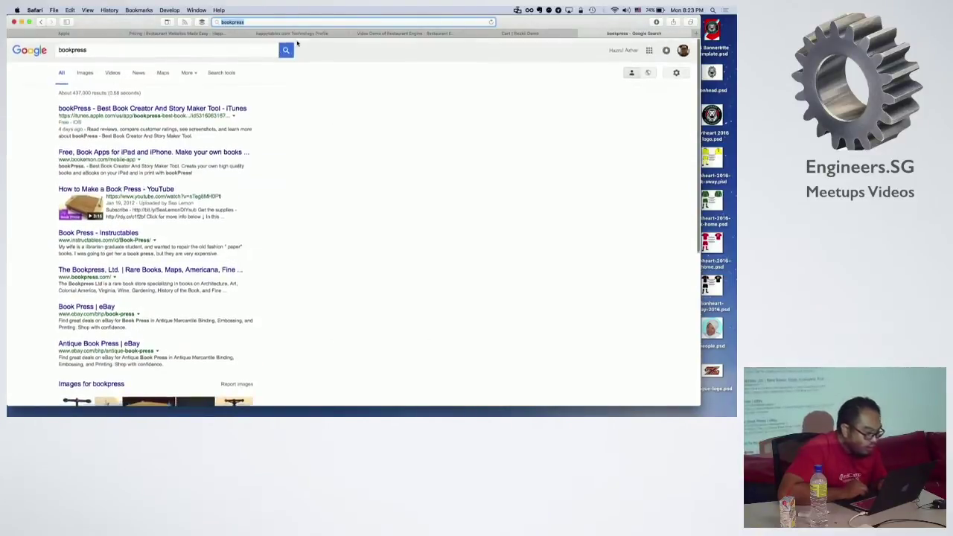
Step: Search 'wordpress as a service' and open the designwall.com article on powering SaaS with WordPress
text(wordpress)
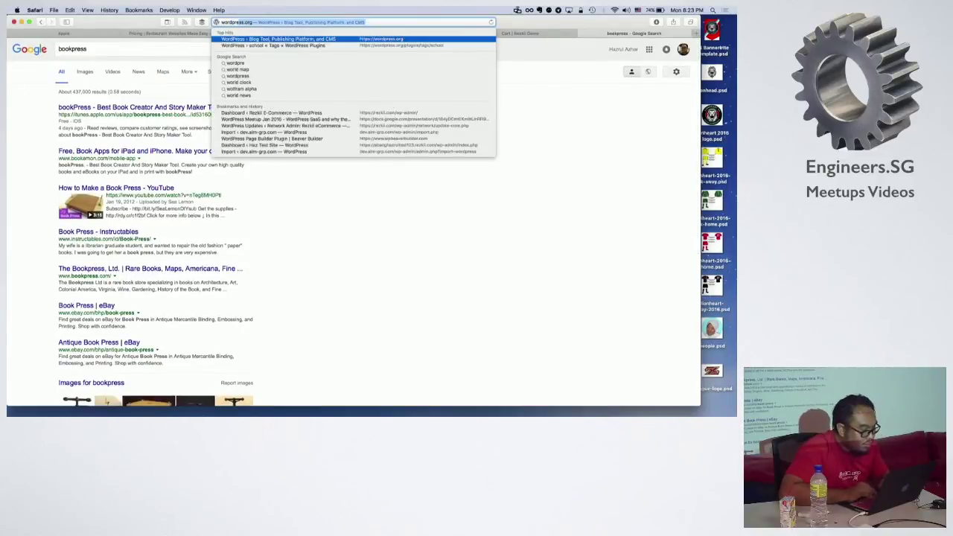
text( as a service)
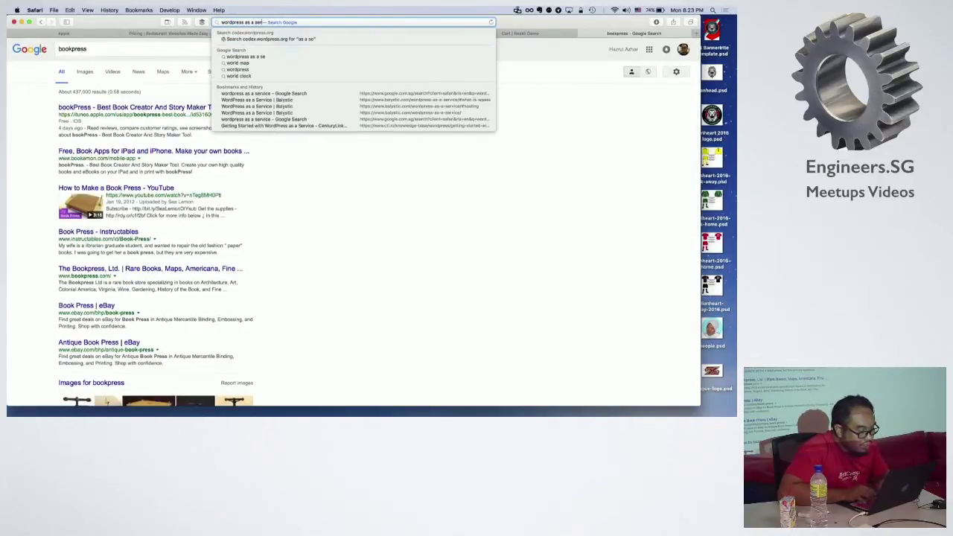
key(Return)
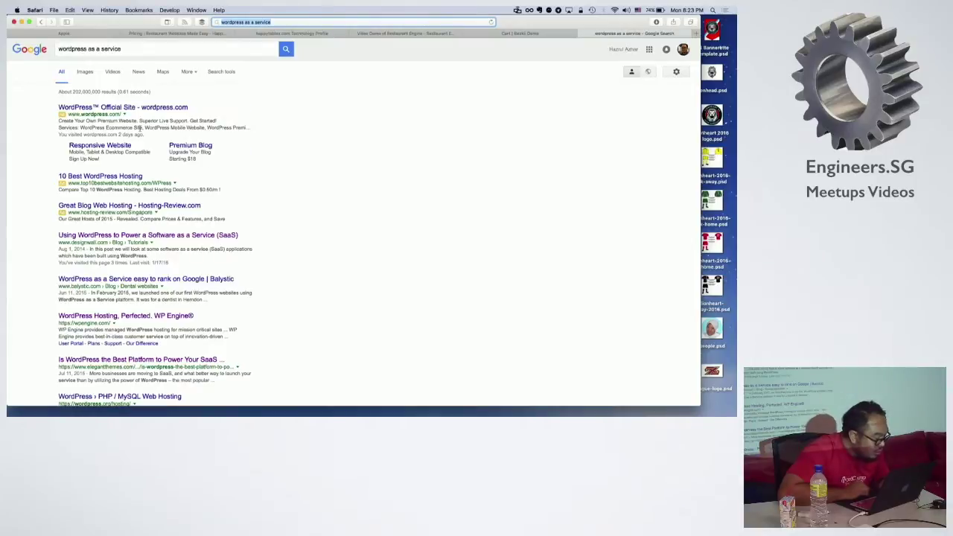
click(132, 238)
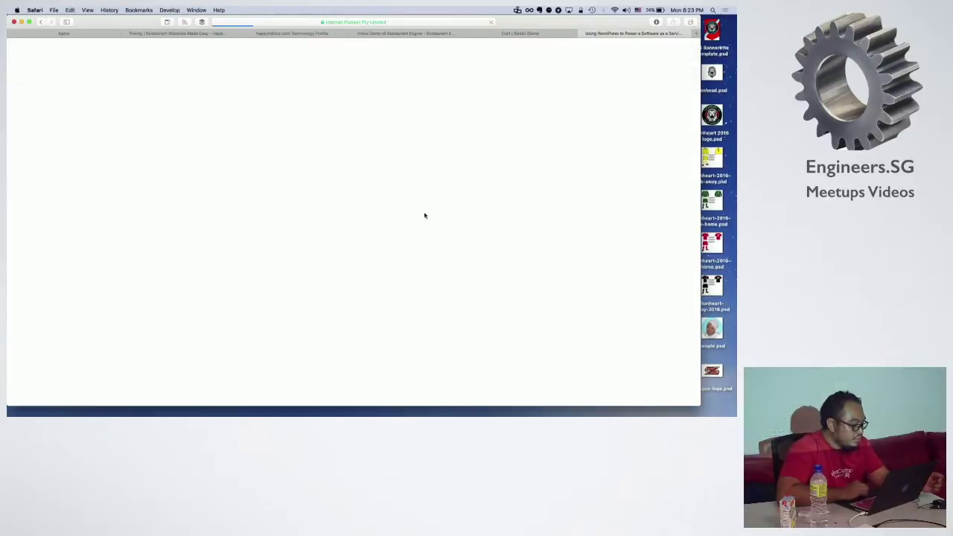
Step: Scroll the DesignWall article down to the PressBooks example and open the Pressbooks website
scroll(314, 271, down, 10)
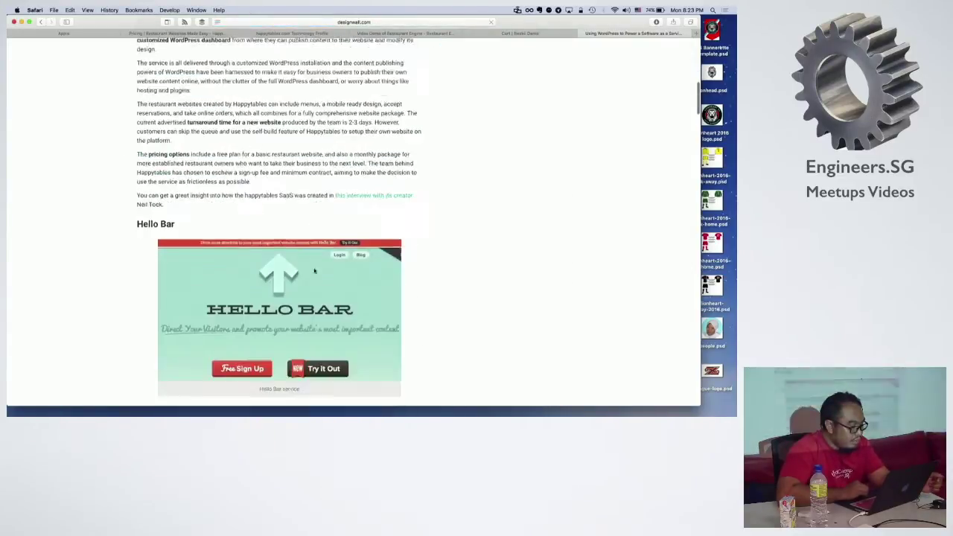
scroll(314, 269, down, 12)
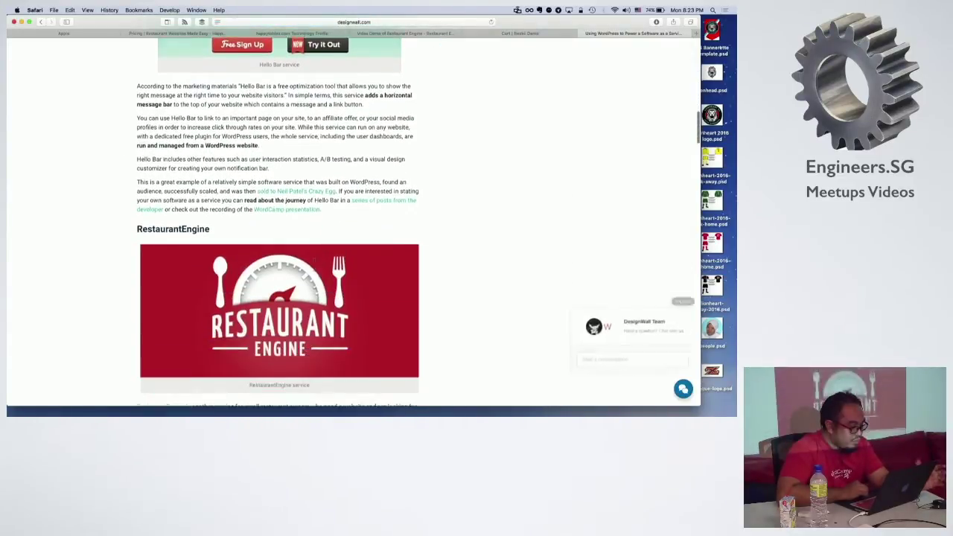
scroll(315, 269, down, 5)
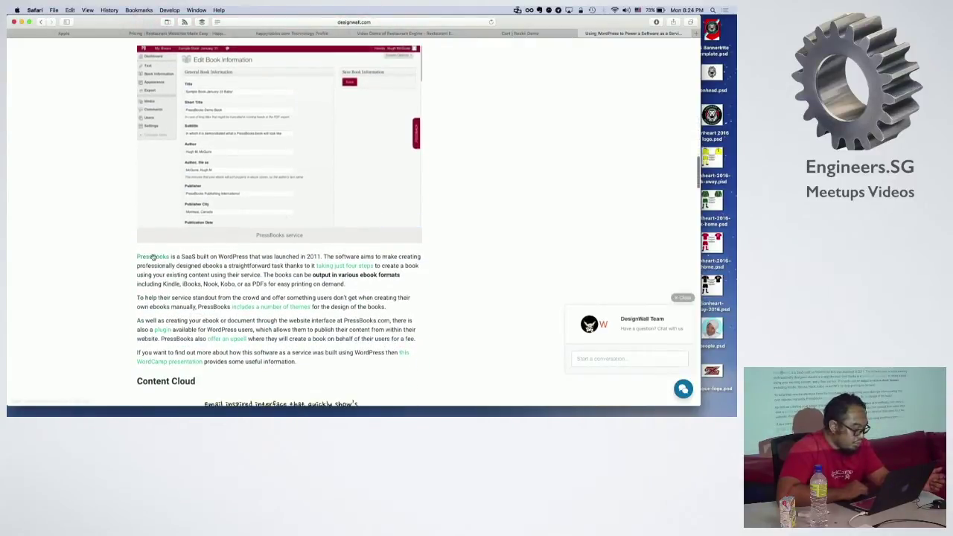
click(153, 257)
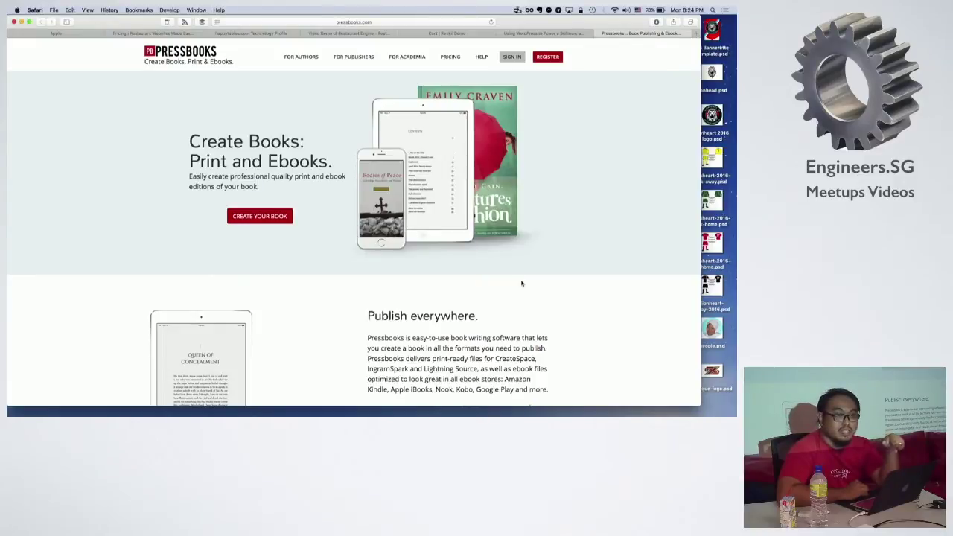
Step: Browse the Pressbooks homepage, 'Create Books: Print and Ebooks.'
scroll(522, 283, down, 10)
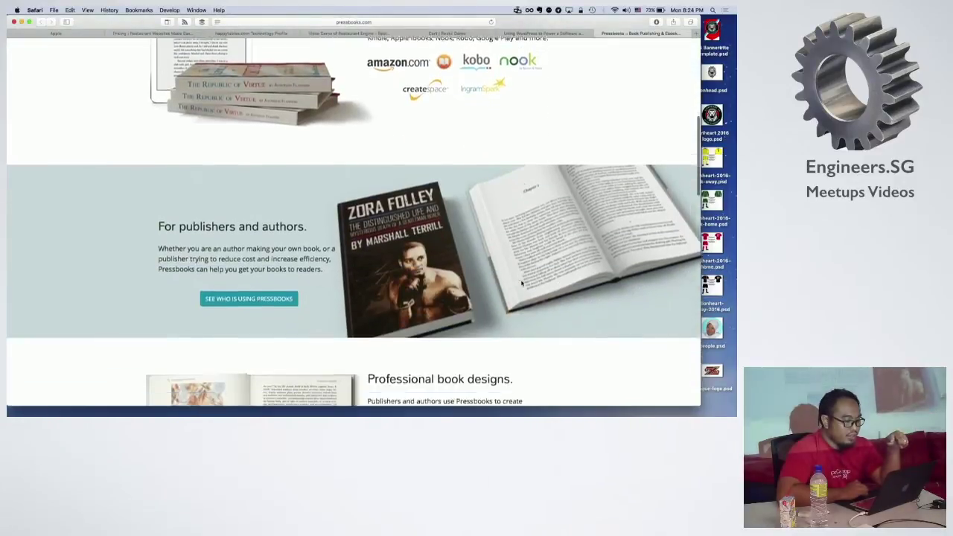
scroll(522, 283, down, 12)
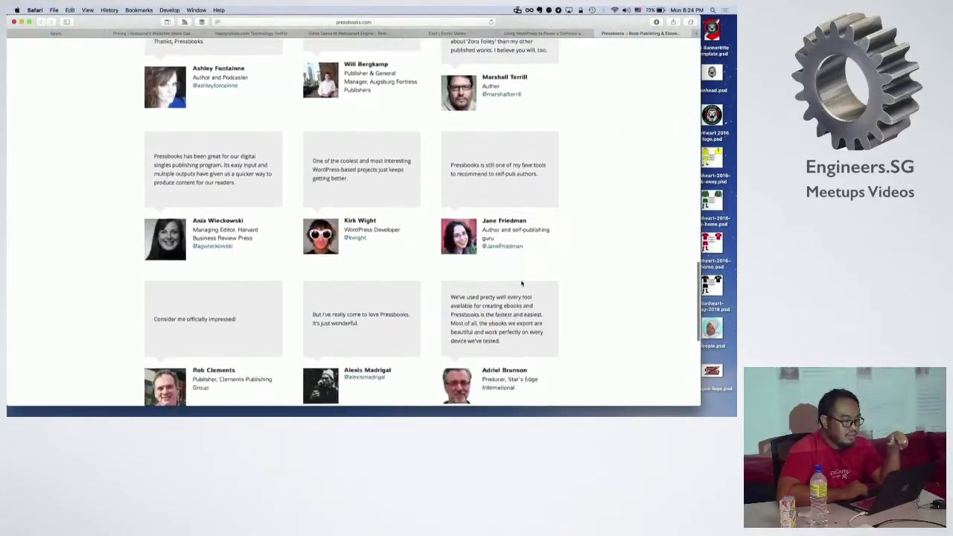
scroll(522, 283, down, 3)
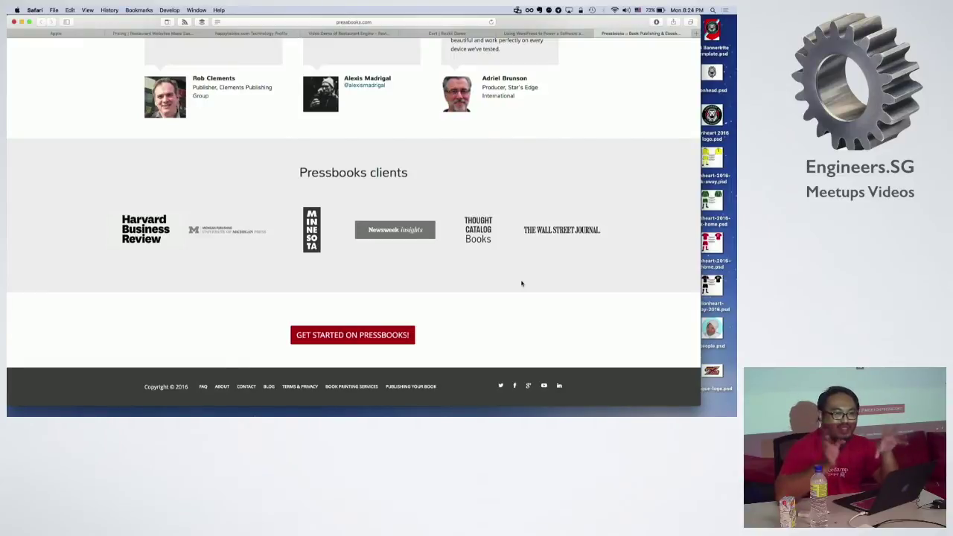
scroll(522, 283, up, 15)
scroll(522, 283, down, 8)
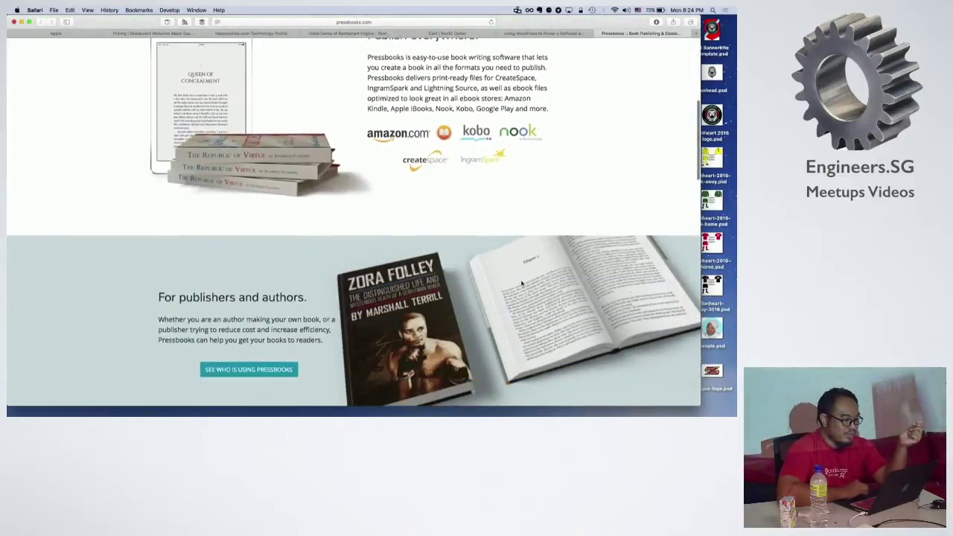
scroll(522, 283, up, 10)
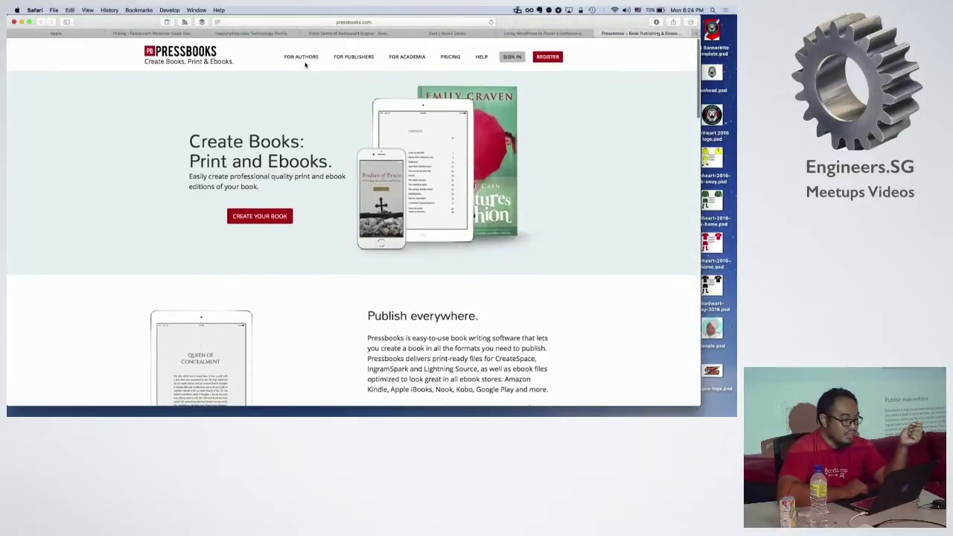
Step: View the Pressbooks pricing plans, close the tab, and return to the Rezkii store tab
click(450, 59)
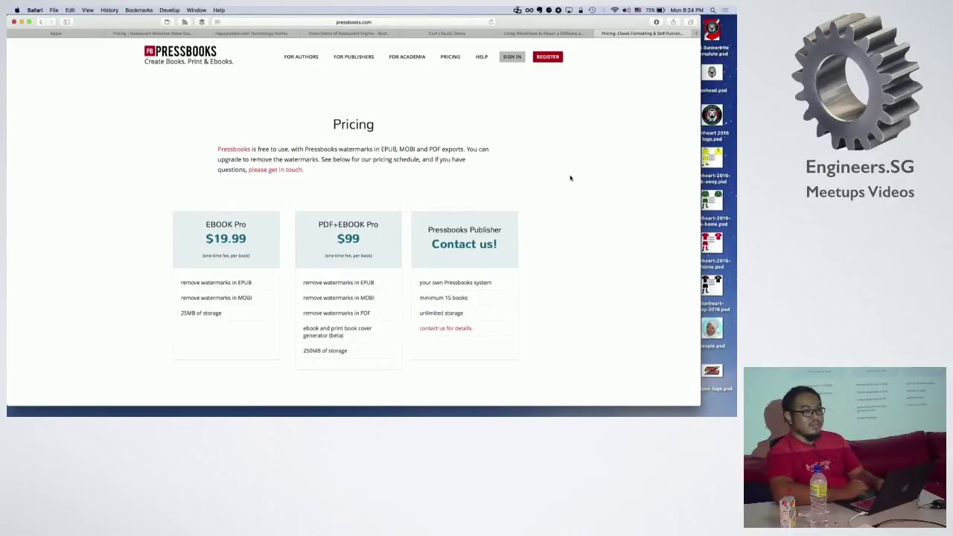
key(super+w)
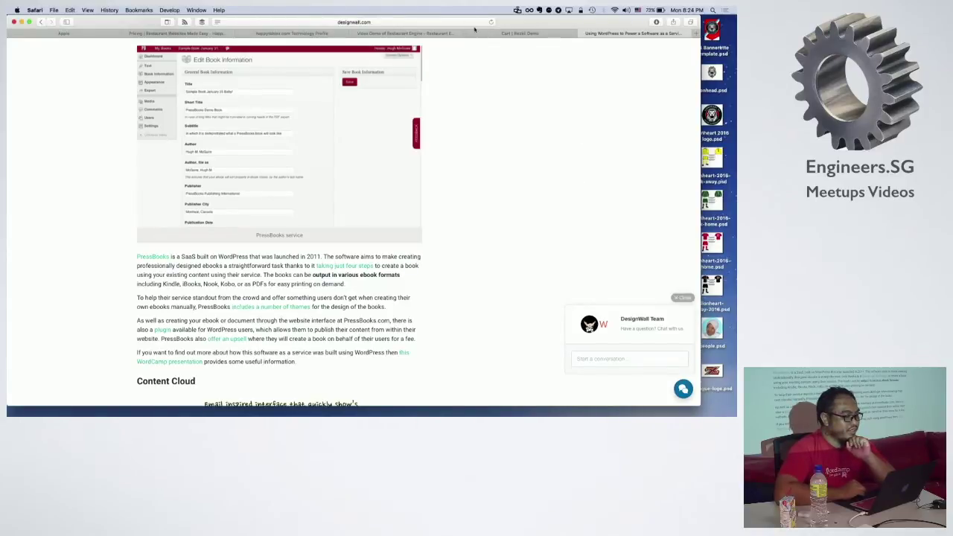
click(505, 34)
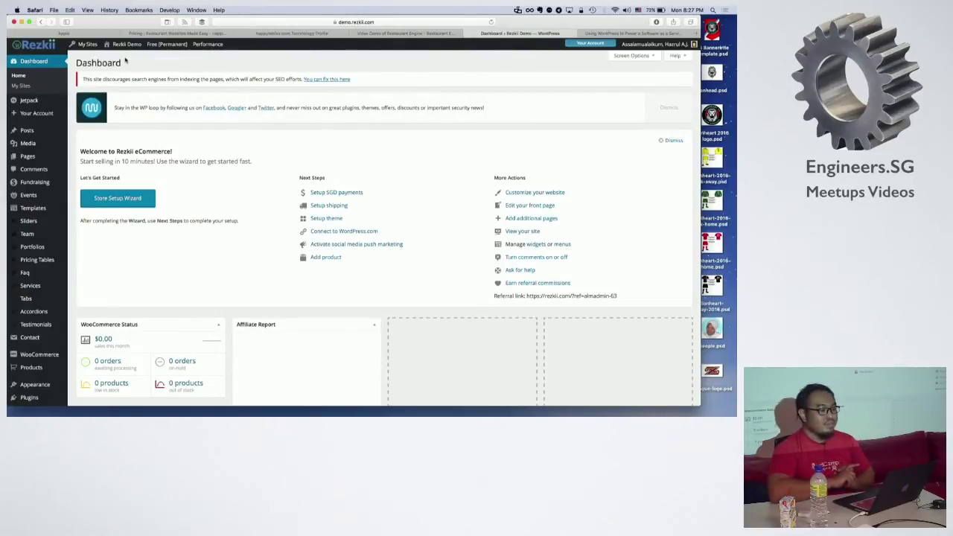
Step: Go to WooCommerce Settings and show the Checkout tab
scroll(45, 254, down, 1)
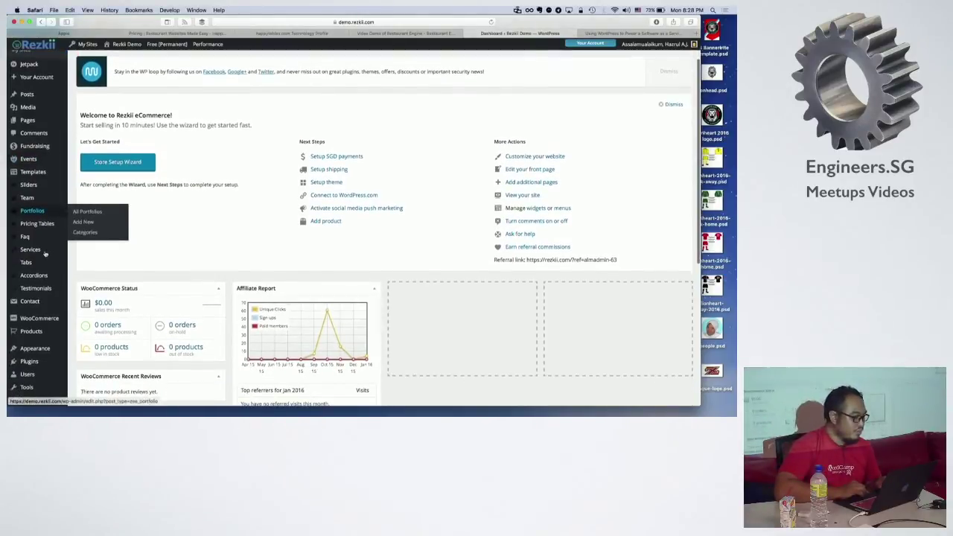
mouse_move(45, 319)
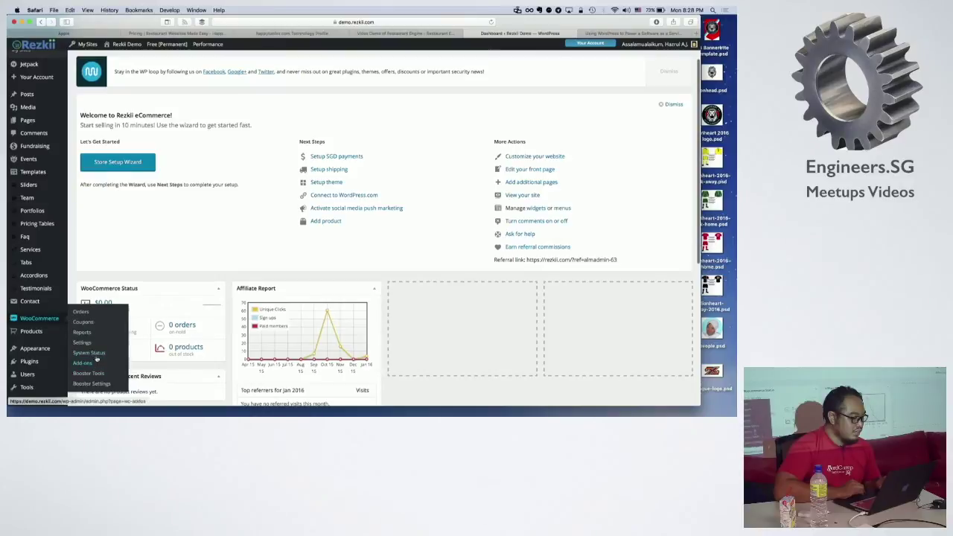
click(96, 342)
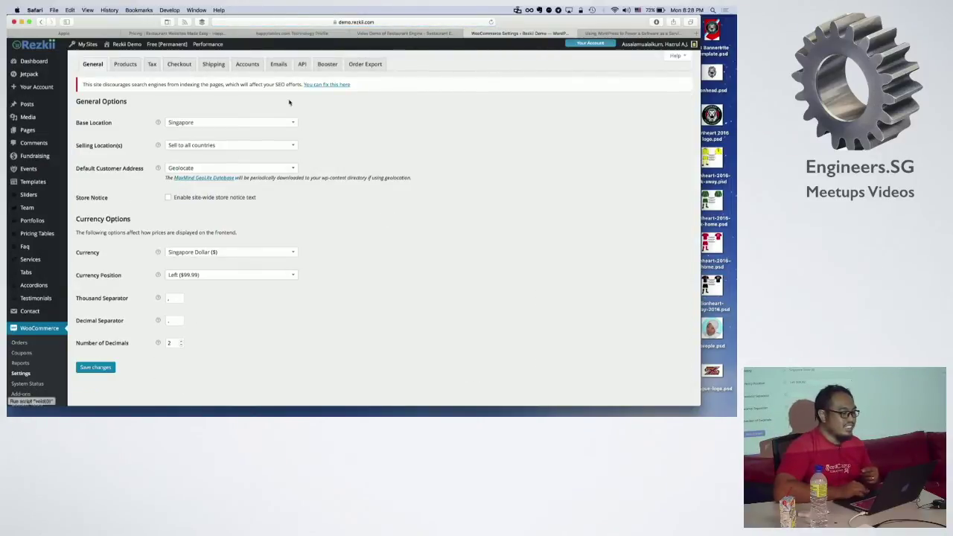
click(170, 66)
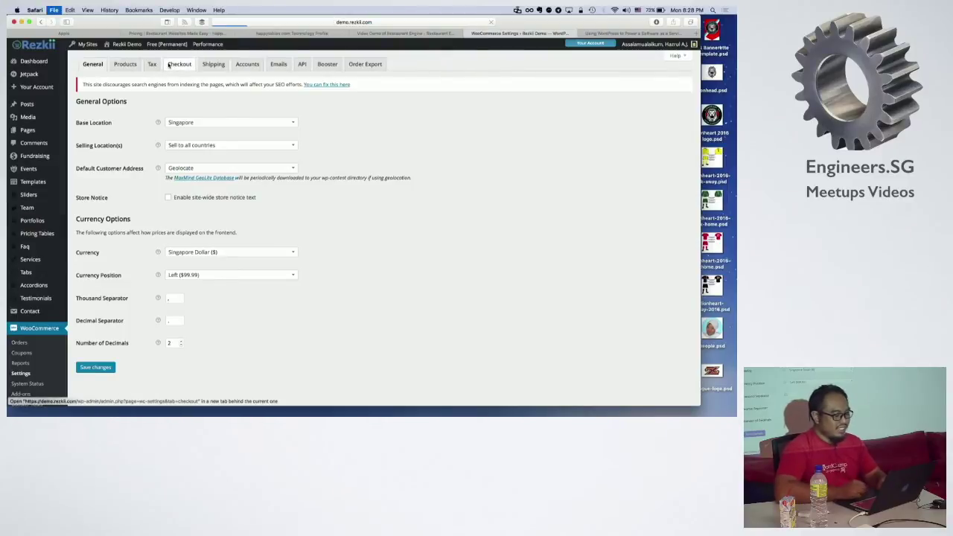
Step: Load the Xfers website by entering 'xfers' in a new browser tab
key(super+t)
text(xfers.io)
key(Return)
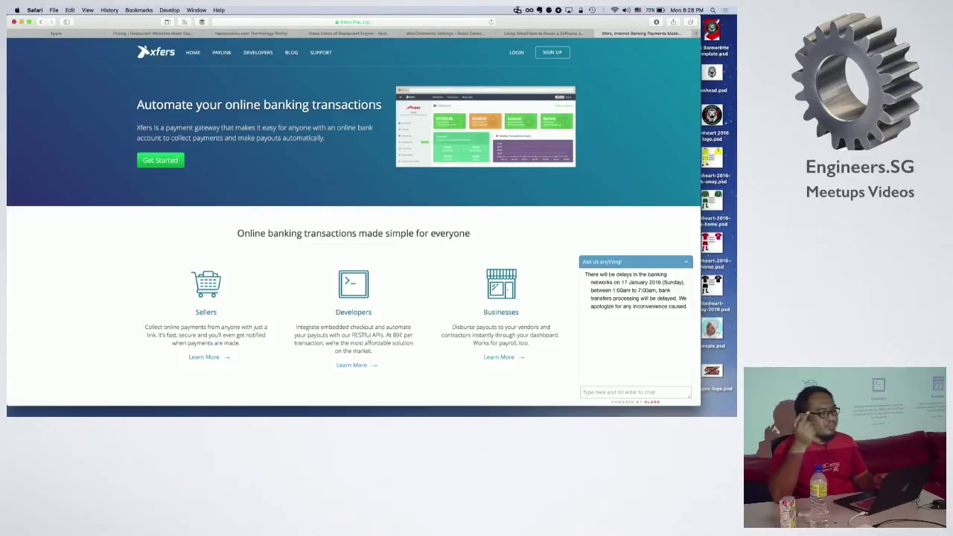
Step: Skim the xfers.io homepage, then go back via the DesignWall tab to WooCommerce Checkout settings
scroll(259, 89, down, 10)
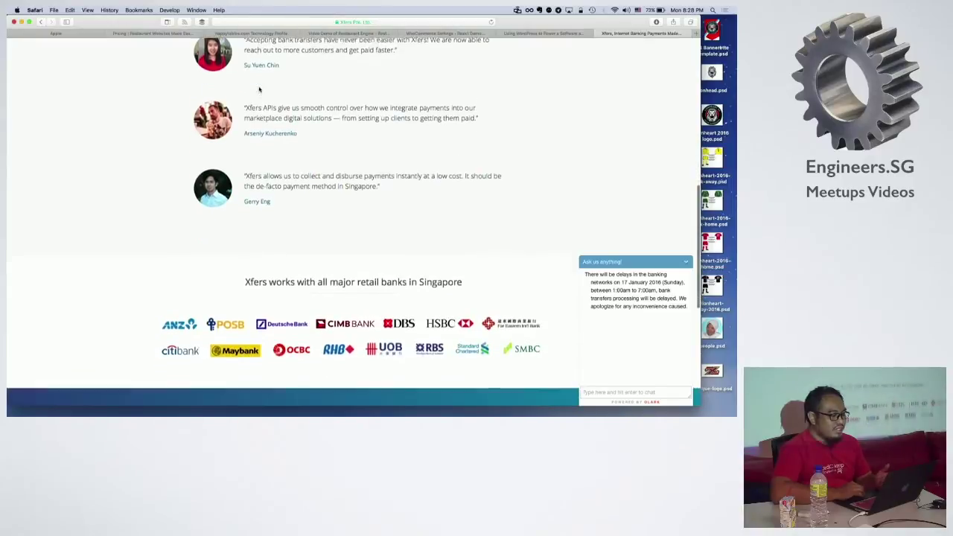
scroll(259, 89, down, 8)
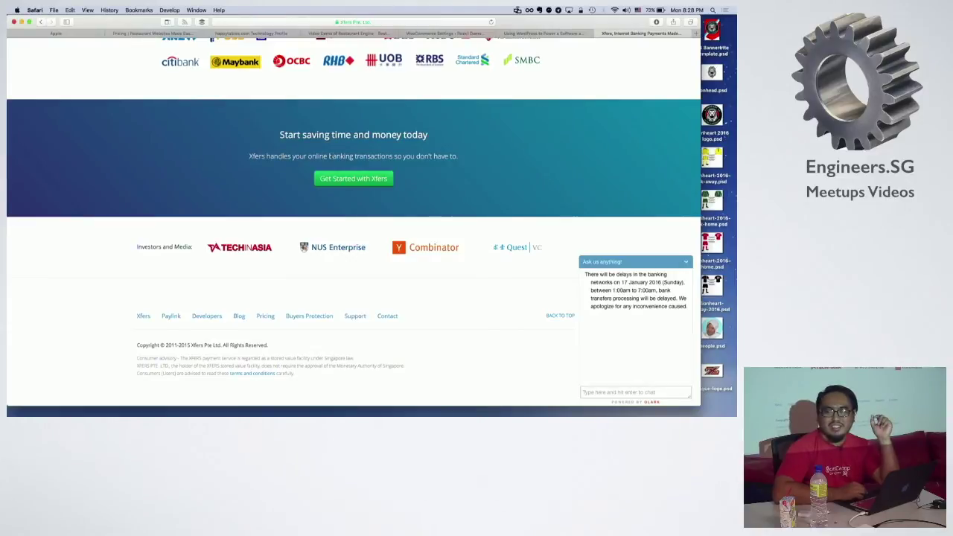
scroll(338, 203, up, 15)
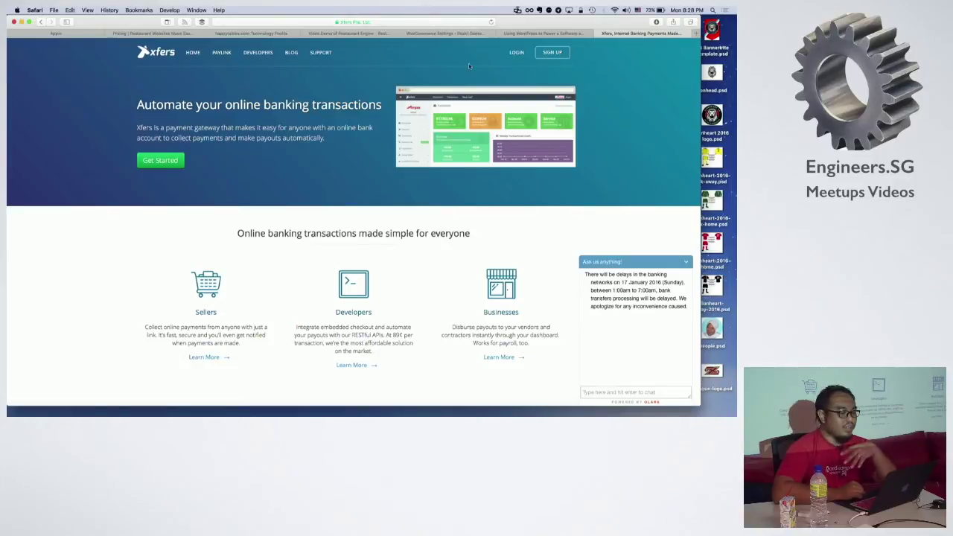
click(533, 33)
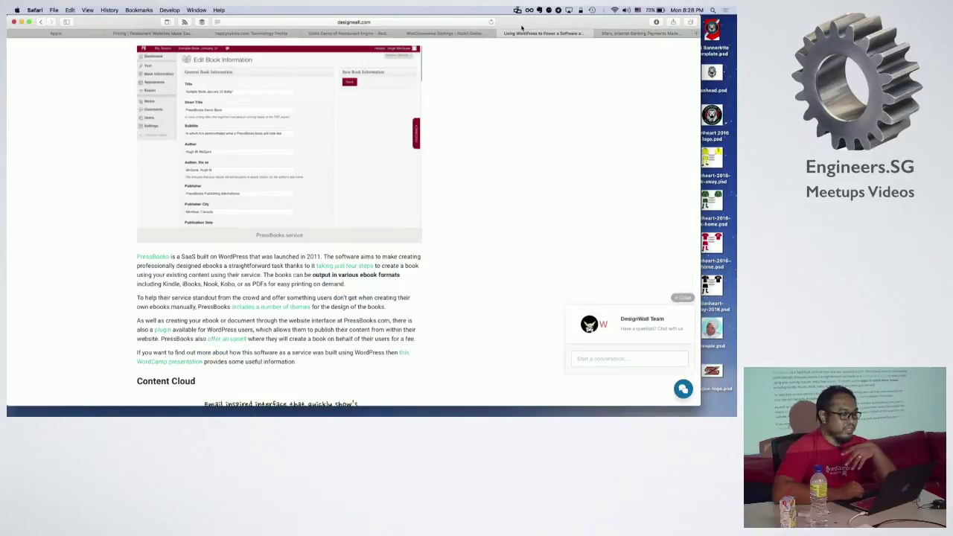
click(467, 32)
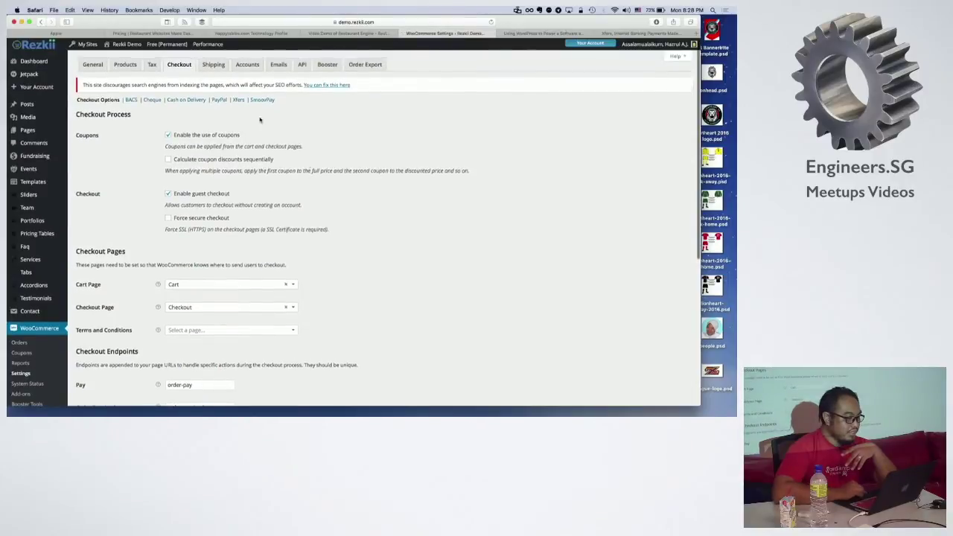
Step: Load the Xfers Payment Gateway settings under Checkout, glancing at the Xfers homepage tab in between
click(237, 99)
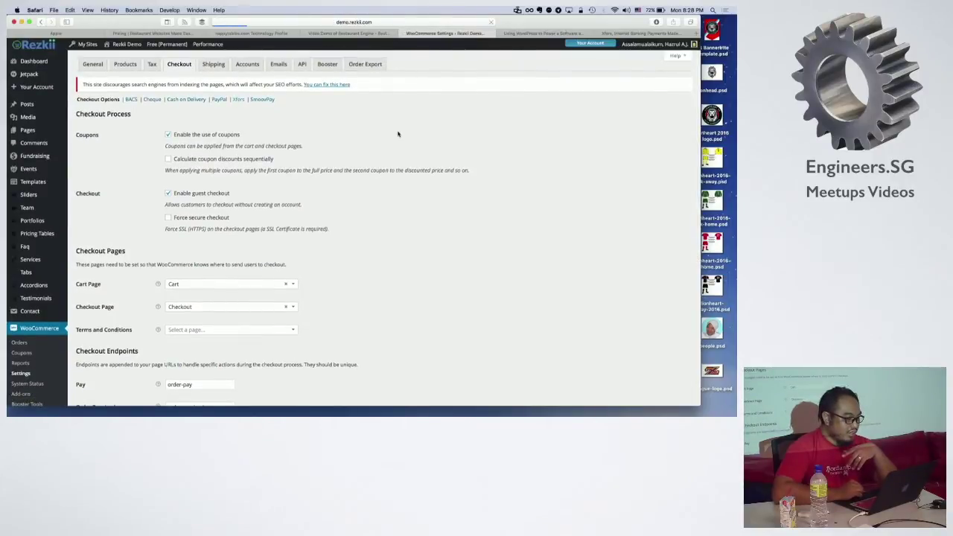
click(665, 33)
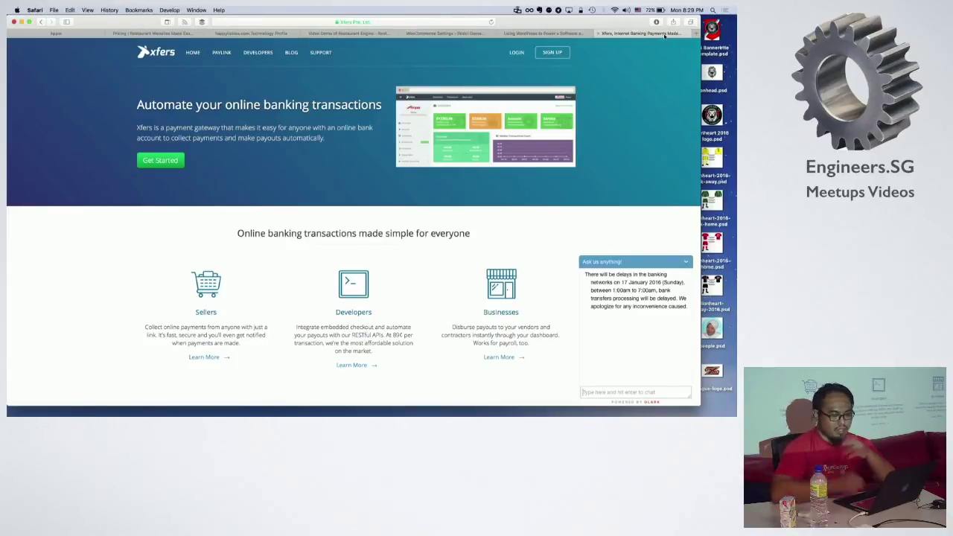
click(440, 33)
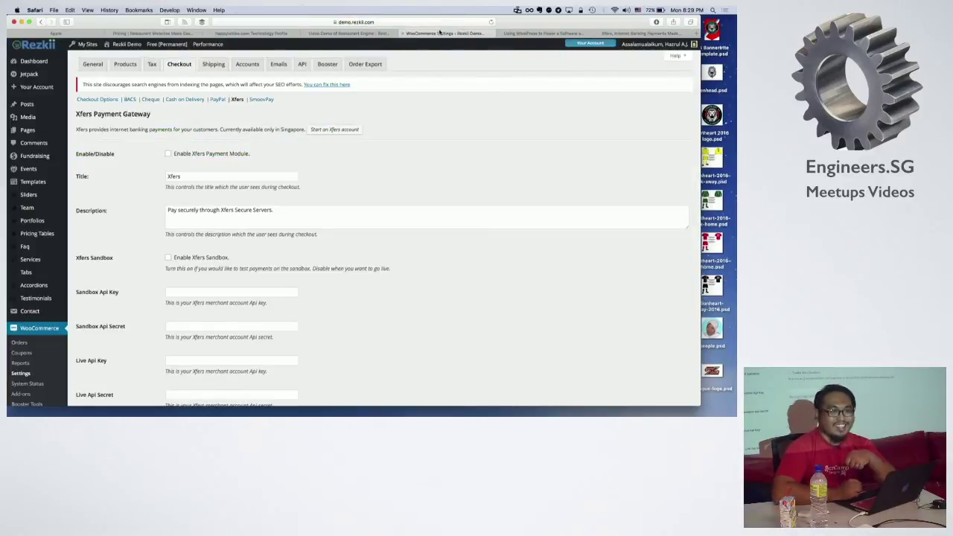
Step: Tick Enable Xfers Payment Module, step through the sandbox and live API key and secret fields, then start a new tab
scroll(531, 105, down, 1)
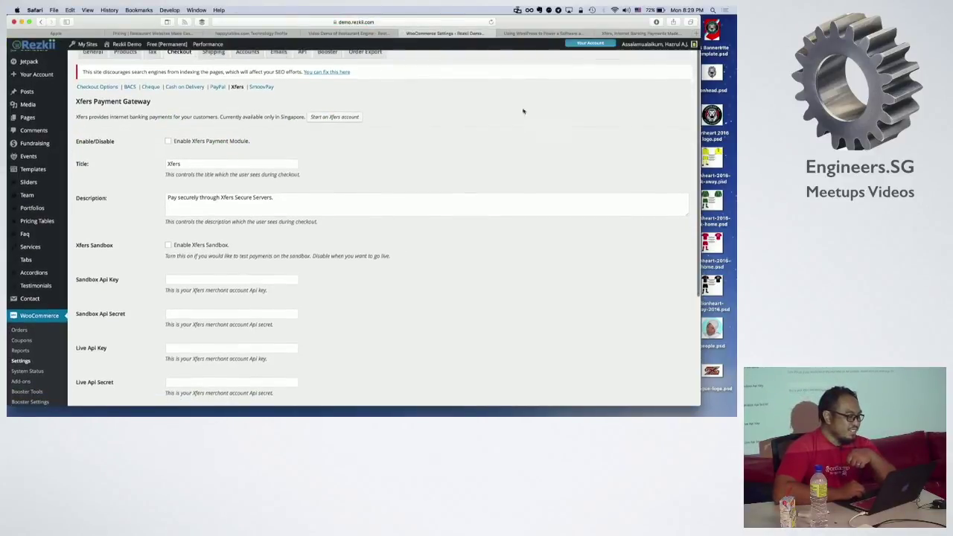
click(176, 142)
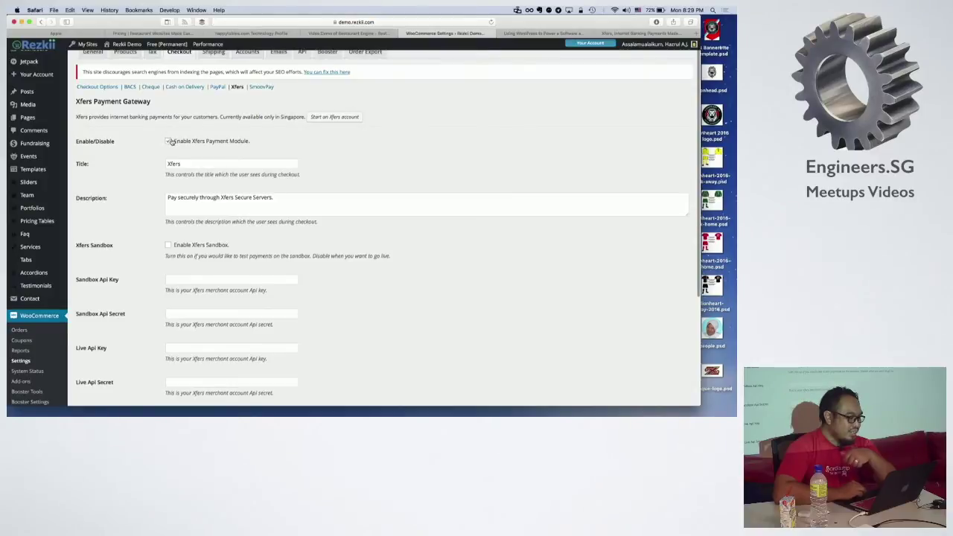
scroll(387, 153, down, 4)
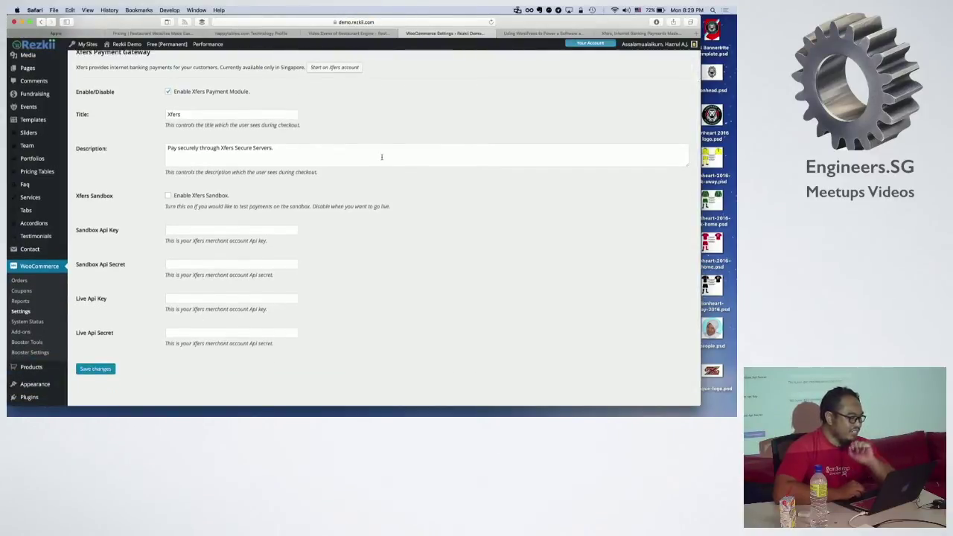
click(205, 230)
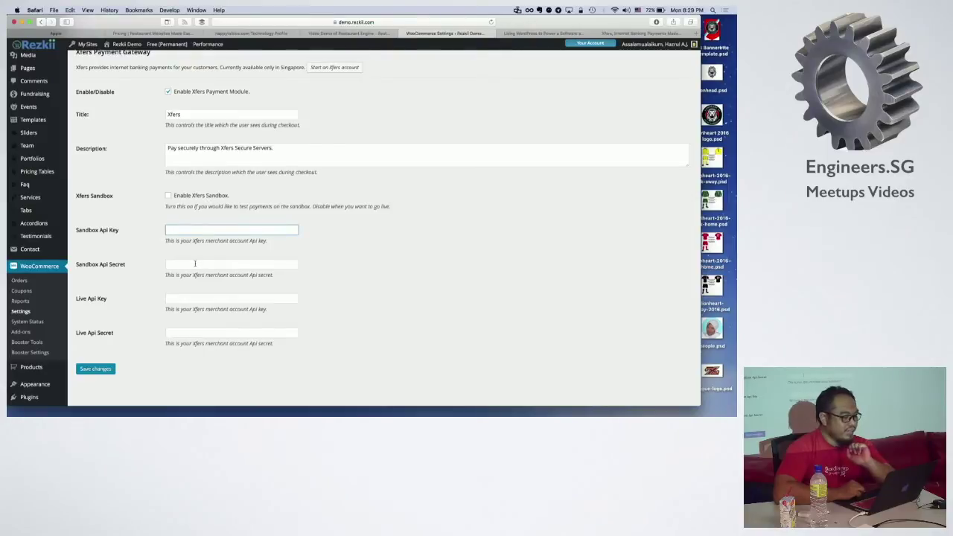
click(195, 264)
click(187, 297)
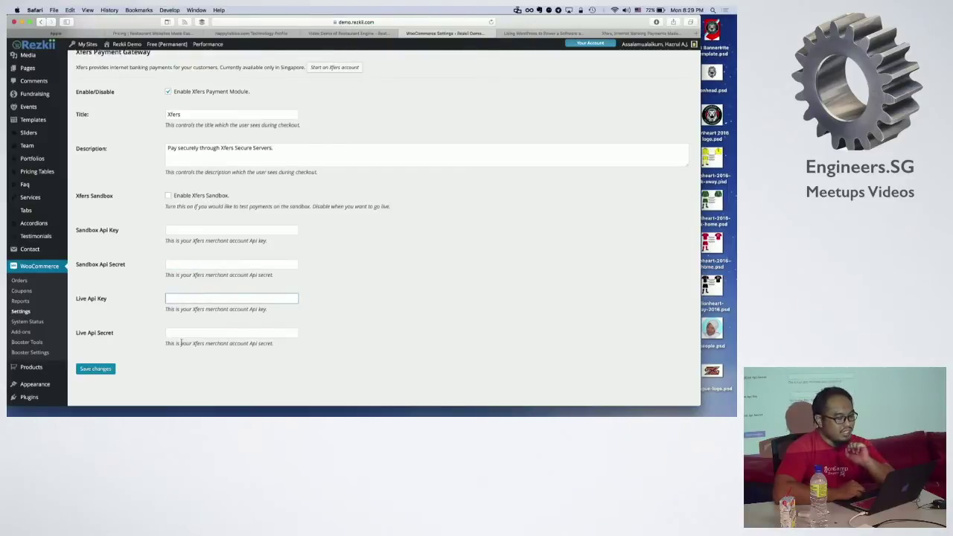
click(183, 335)
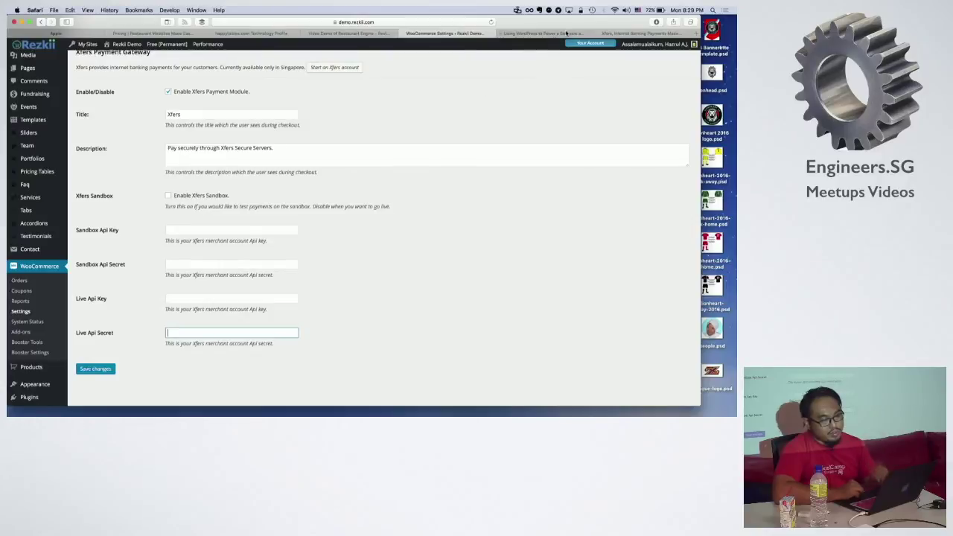
key(super+t)
Step: Search Google for 'xfers woocommerce plugin' and open the Xfers WooCommerce Integration guide
text(v)
key(BackSpace)
key(BackSpace)
text(xfers wooco)
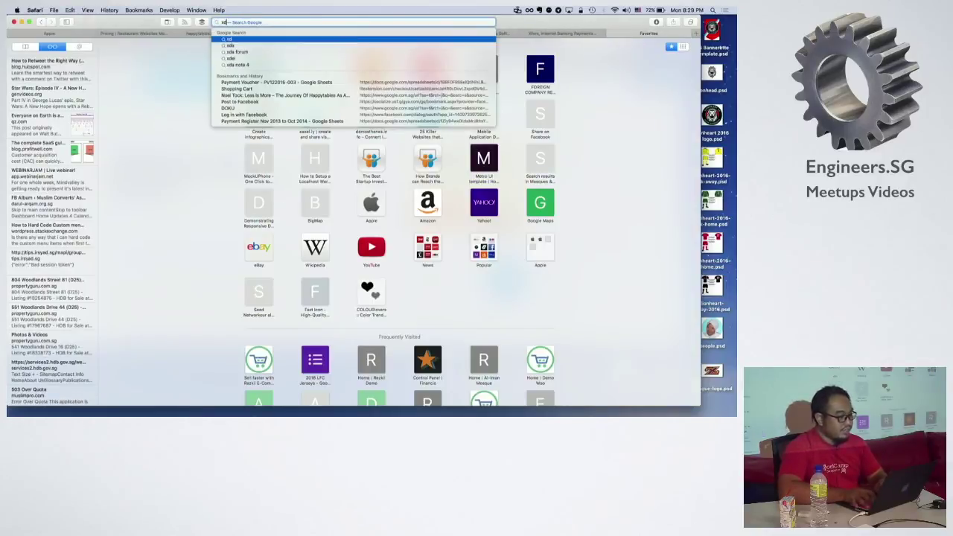
text(mmerce plugin)
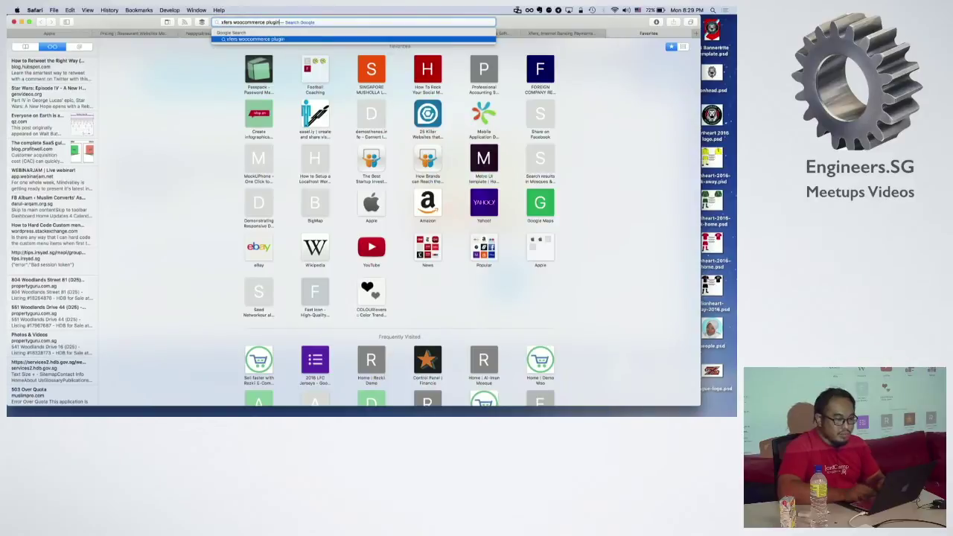
key(Return)
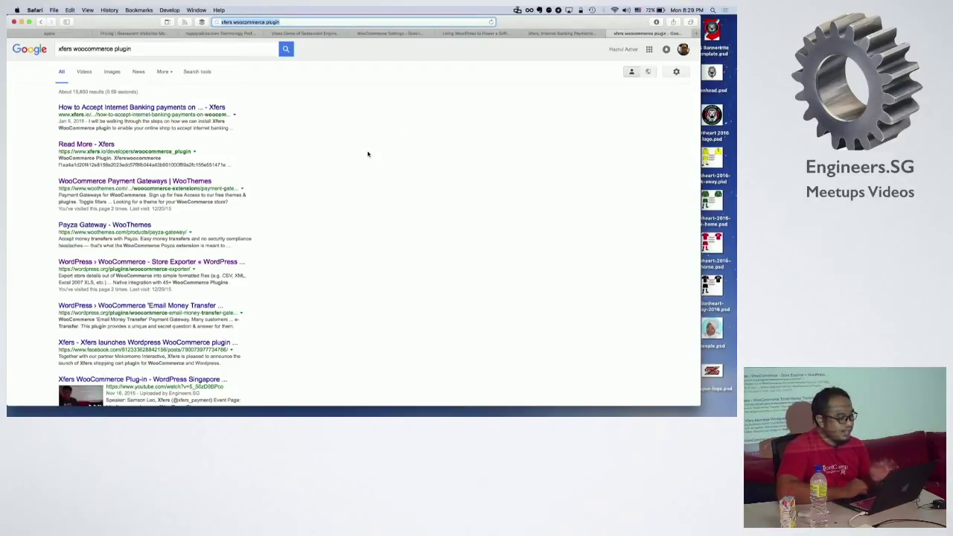
click(126, 151)
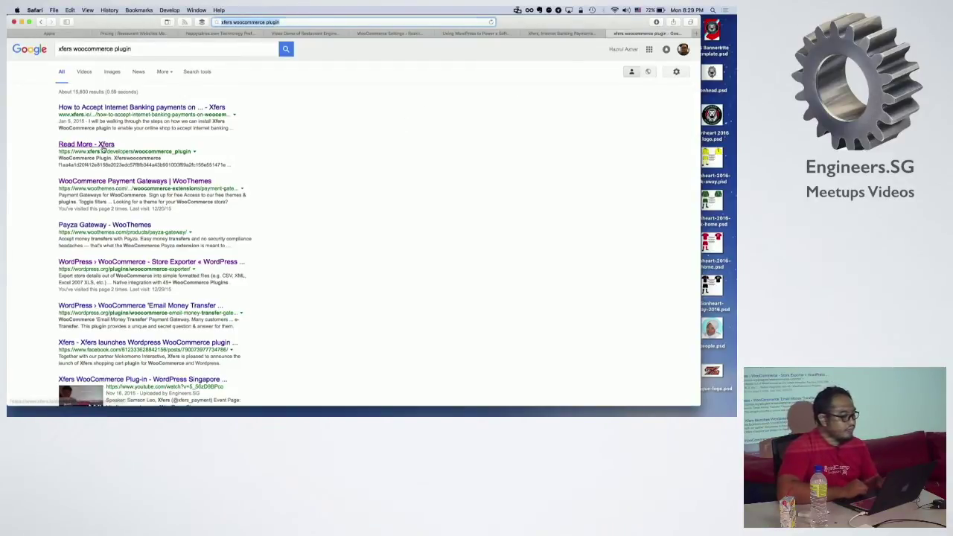
Step: Read the integration guide, view the Xfers live demo store, then open the 'Set up your free Xfers account' tutorial
scroll(406, 155, down, 8)
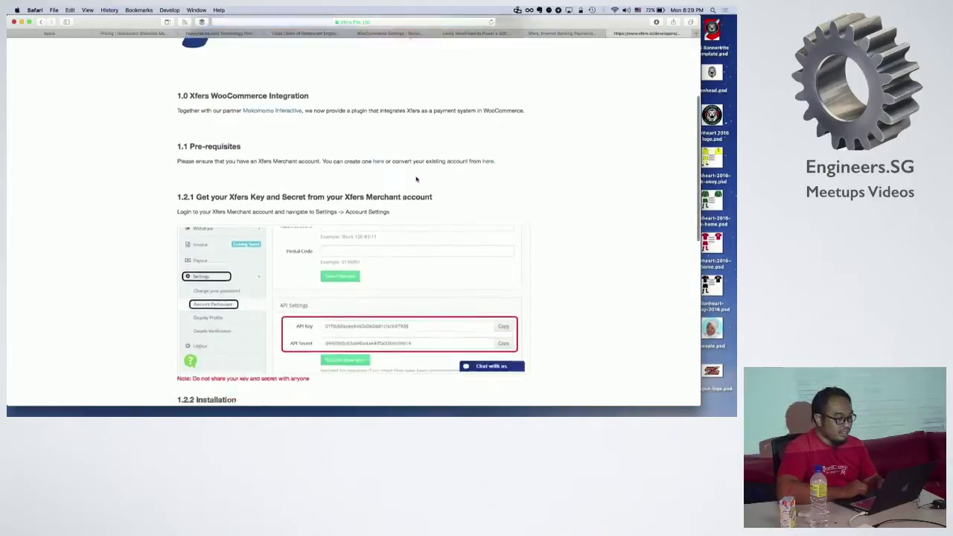
scroll(416, 179, up, 2)
scroll(416, 179, down, 3)
scroll(417, 179, up, 2)
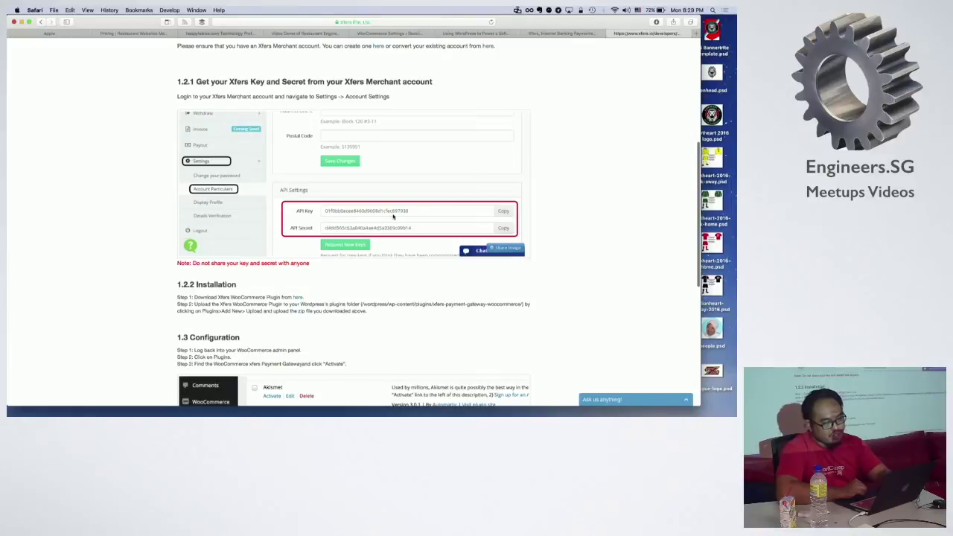
scroll(388, 231, down, 6)
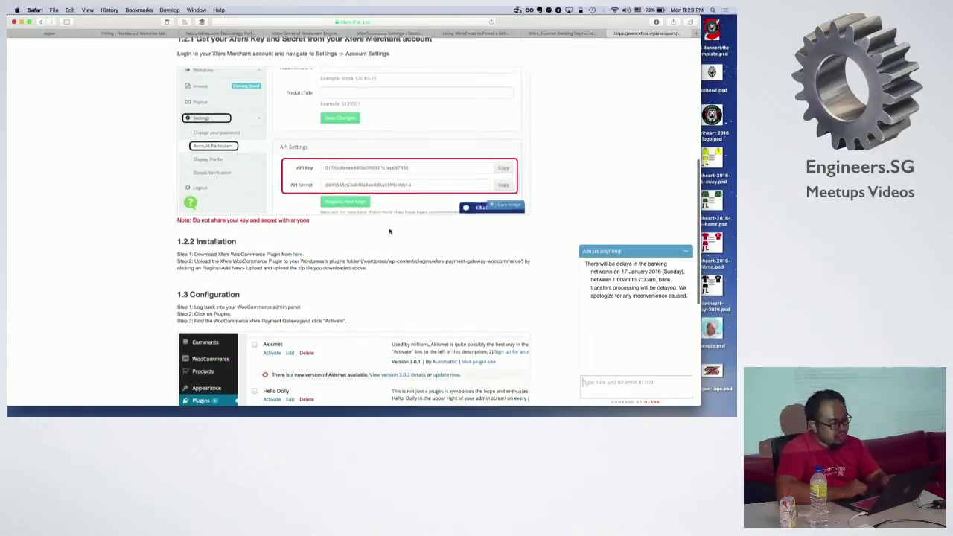
scroll(389, 231, down, 2)
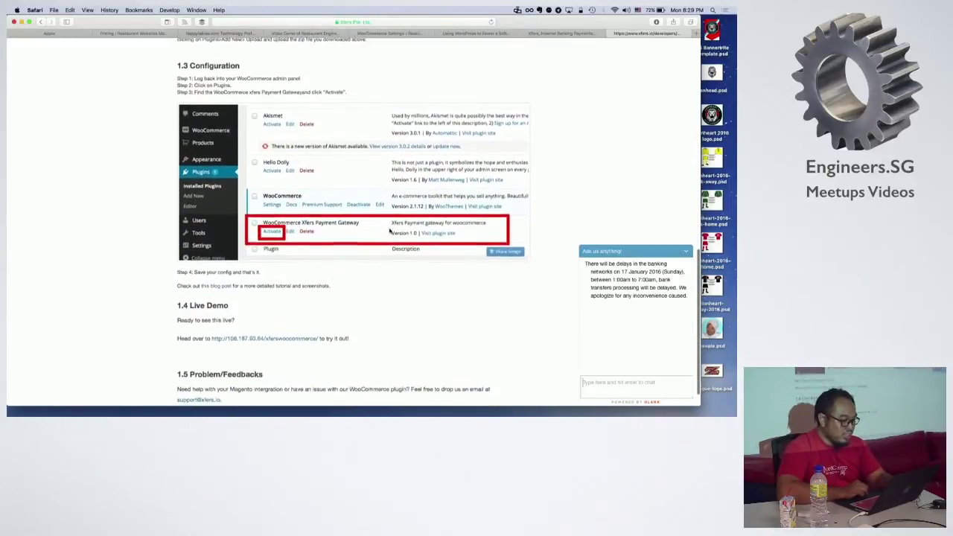
scroll(300, 280, up, 1)
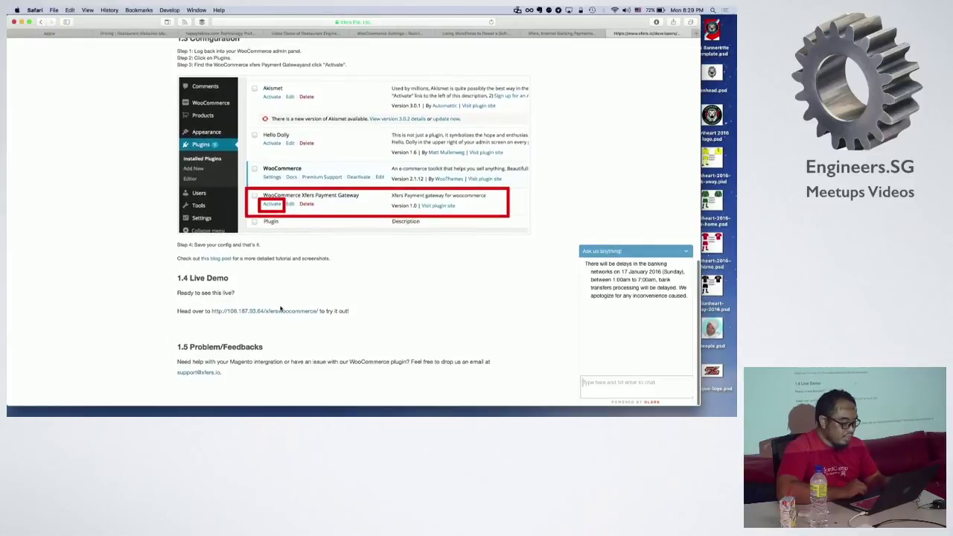
click(282, 312)
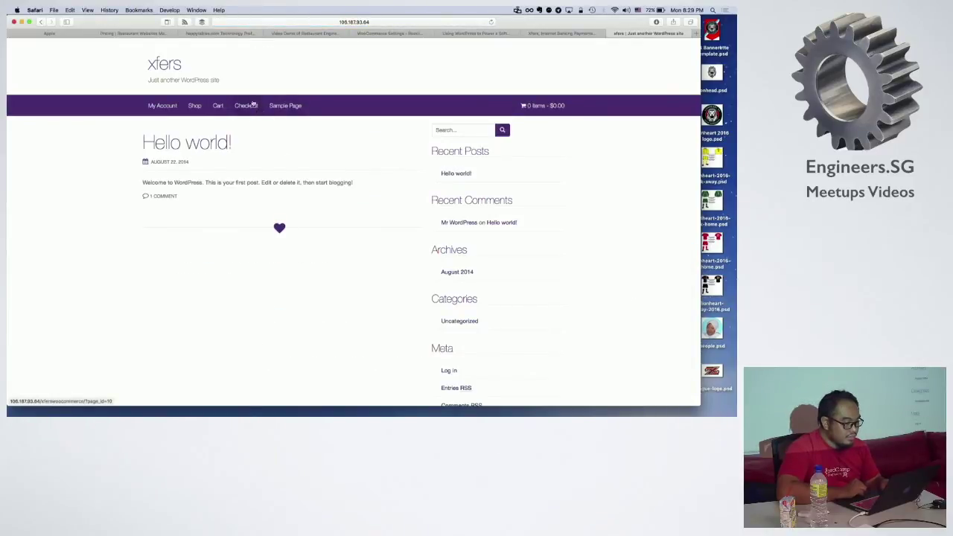
scroll(267, 104, left, 5)
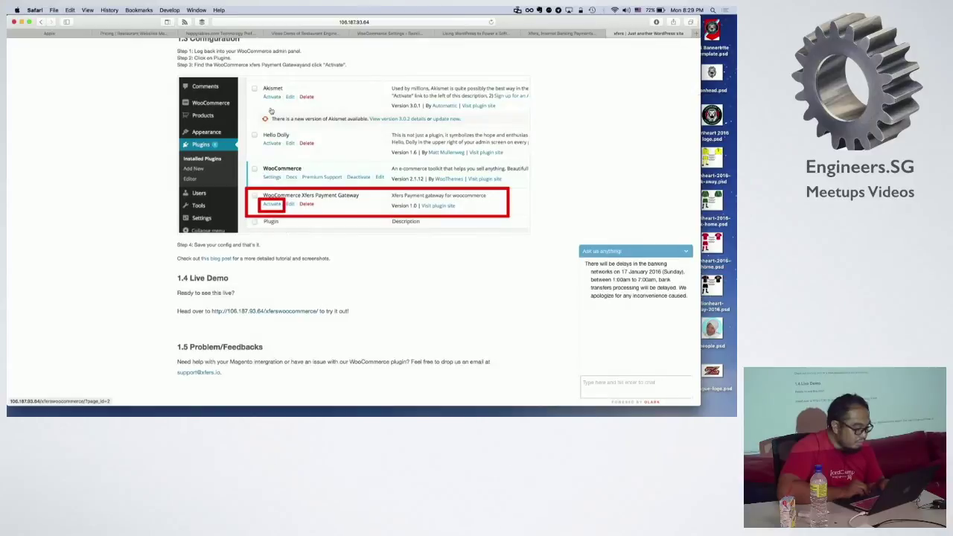
click(221, 259)
Step: Read the tutorial down to its Api Key and Secret settings, then return to Rezkii's Xfers gateway settings
scroll(360, 237, down, 5)
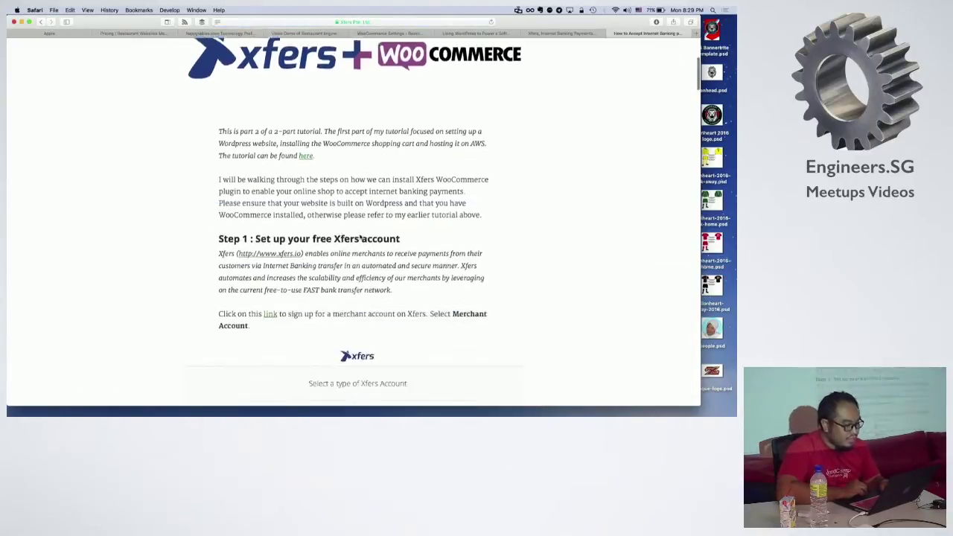
scroll(361, 237, down, 15)
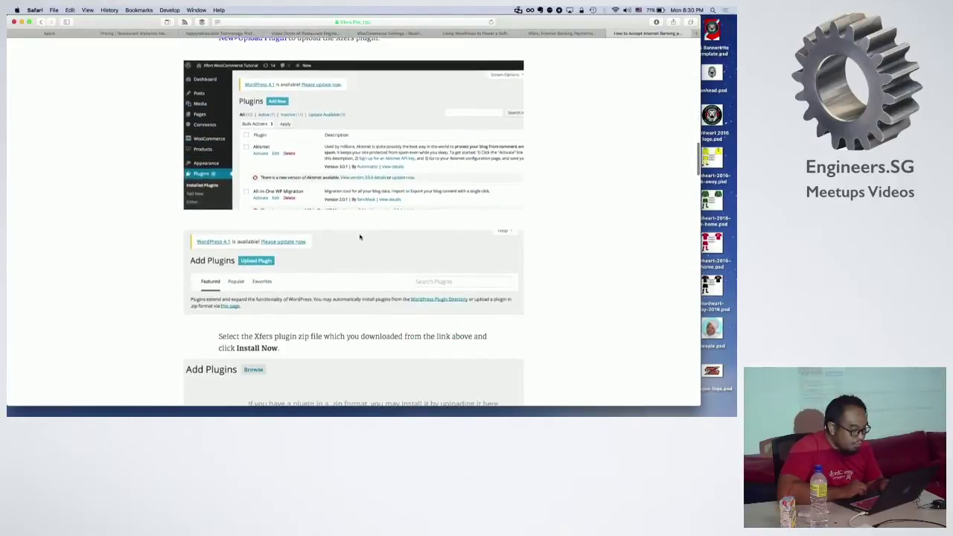
scroll(360, 237, down, 8)
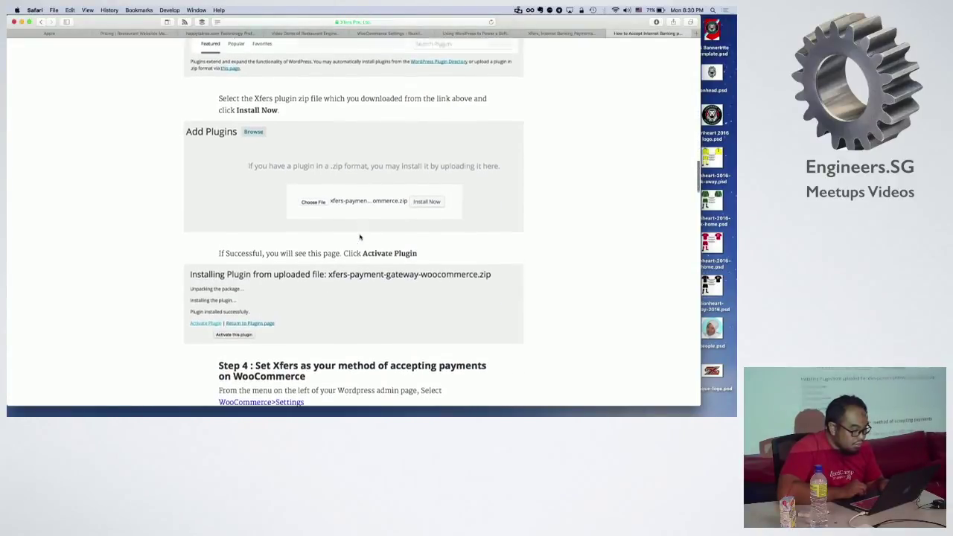
scroll(360, 237, down, 12)
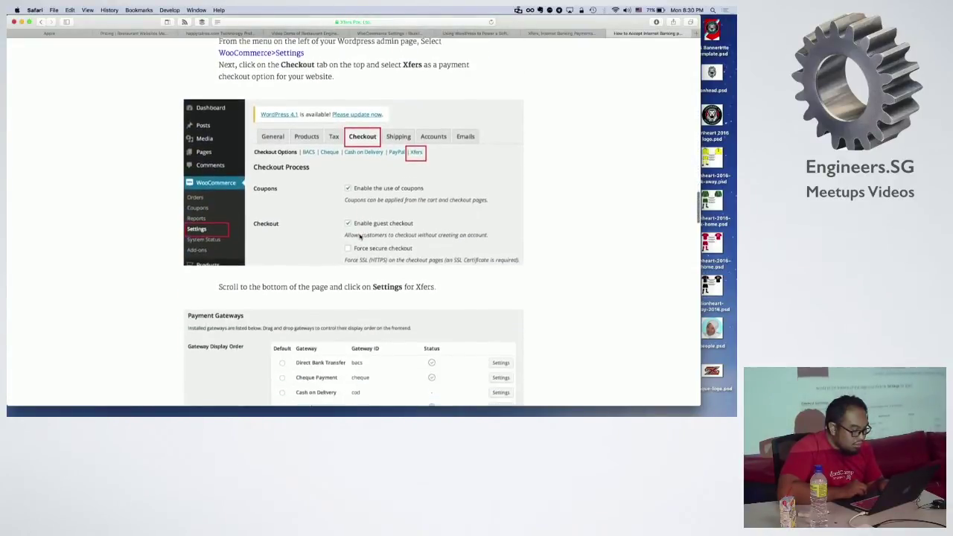
scroll(360, 237, down, 9)
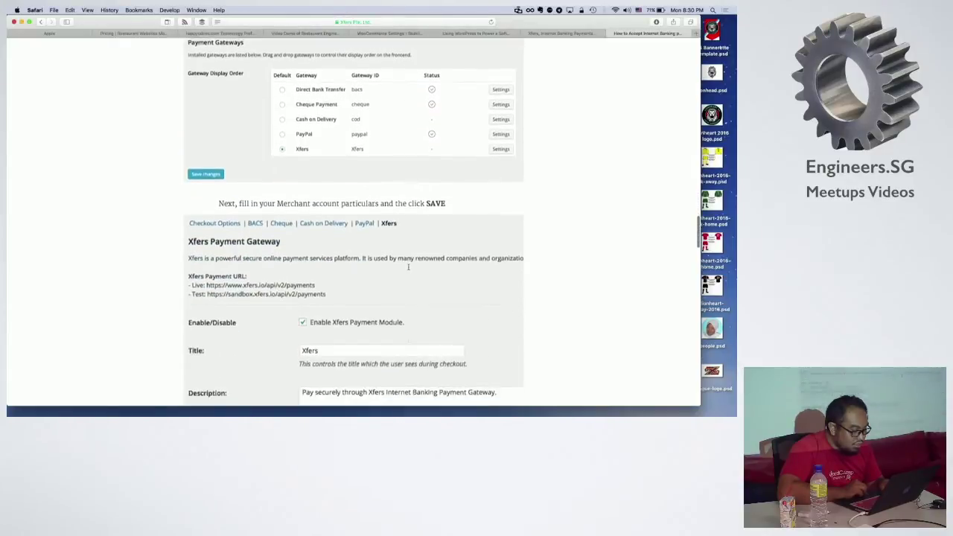
scroll(408, 267, down, 7)
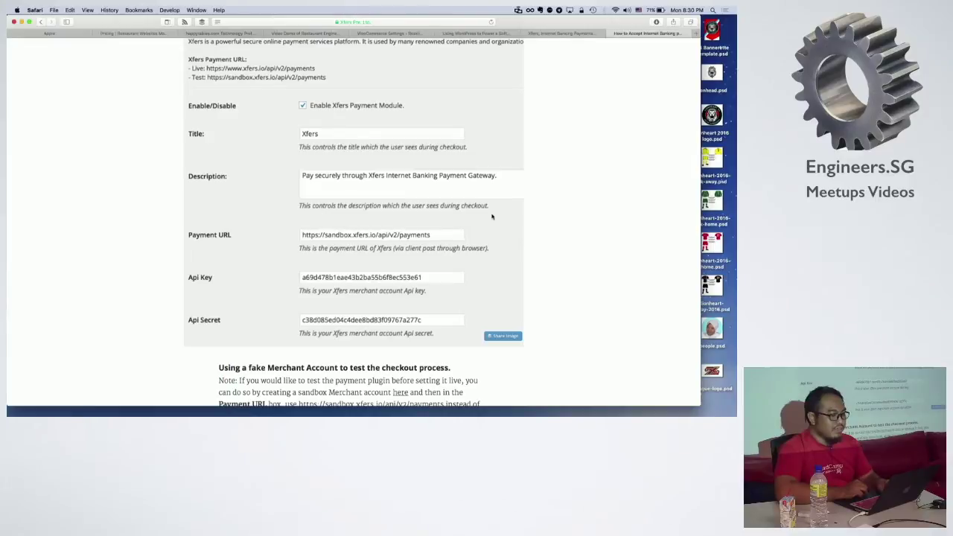
scroll(491, 217, up, 2)
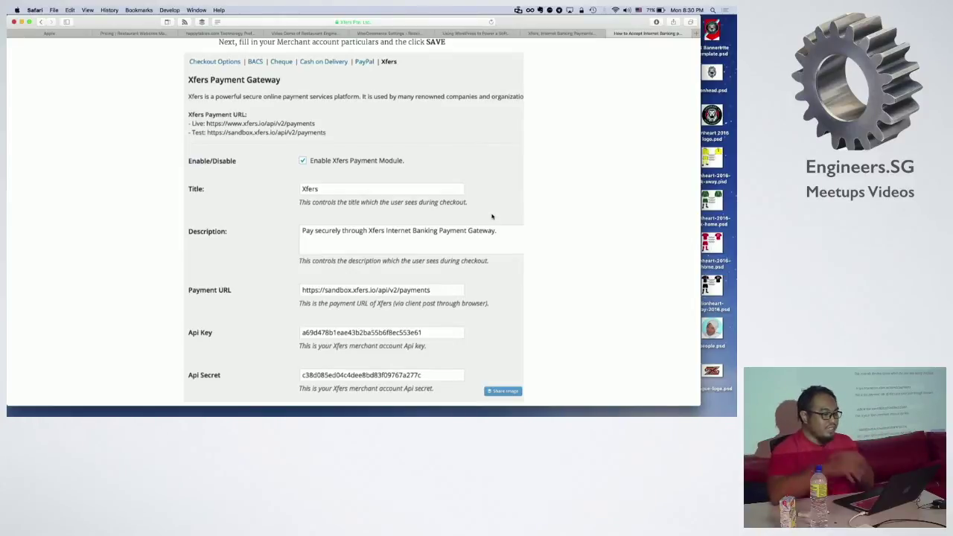
click(559, 33)
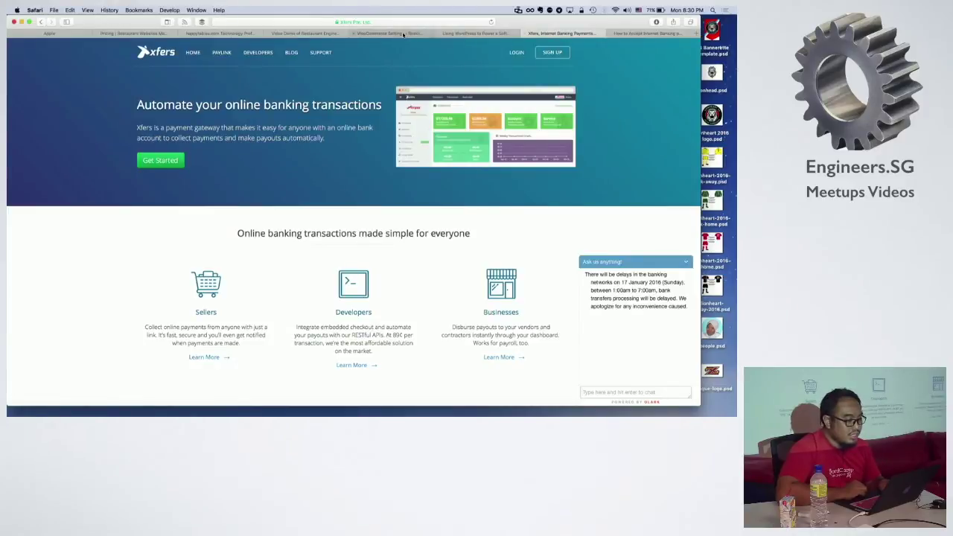
click(429, 34)
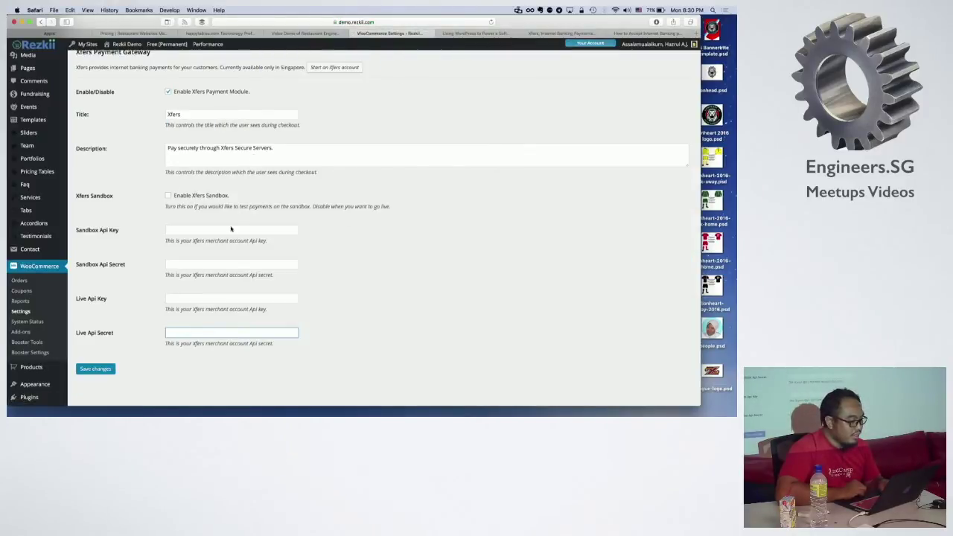
Step: Open the Xfers account form, enter a tagged test e-mail as the sandbox address, and register the sandbox merchant account
scroll(233, 199, up, 3)
click(335, 120)
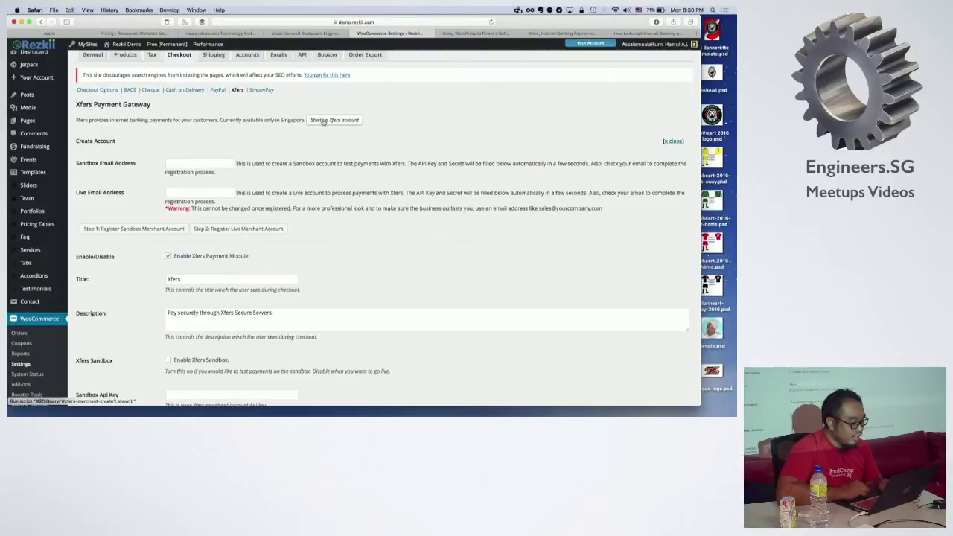
click(205, 164)
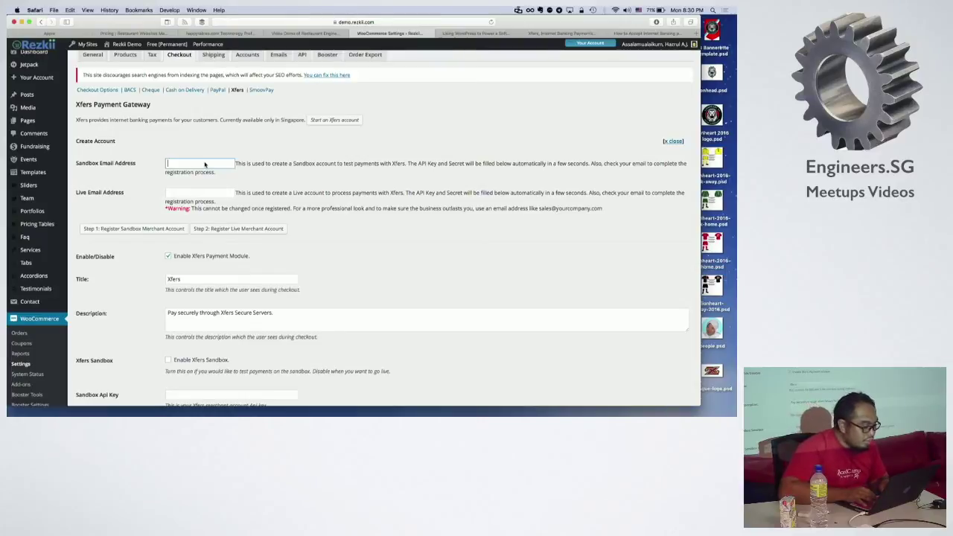
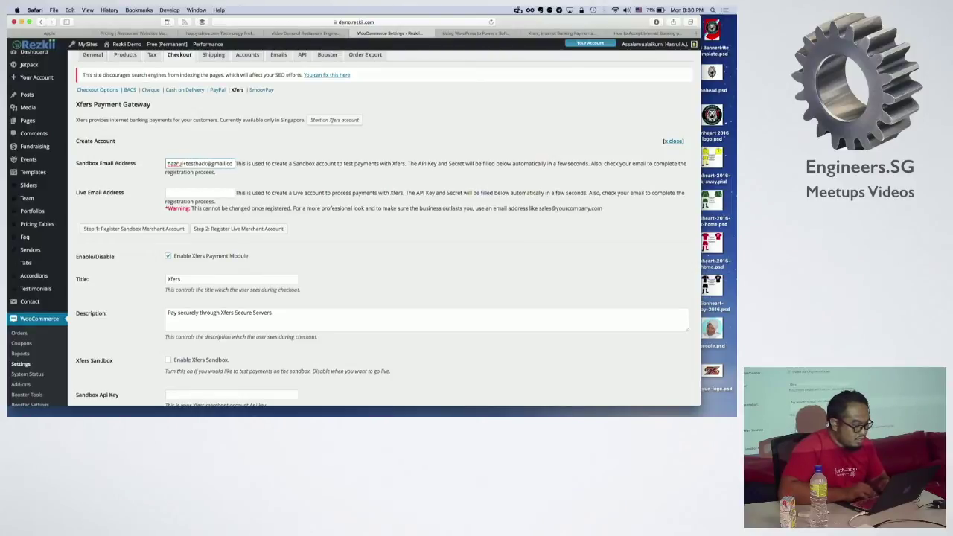
click(148, 229)
Step: Once the sandbox API key and secret auto-fill, save the Xfers gateway settings
scroll(320, 260, down, 5)
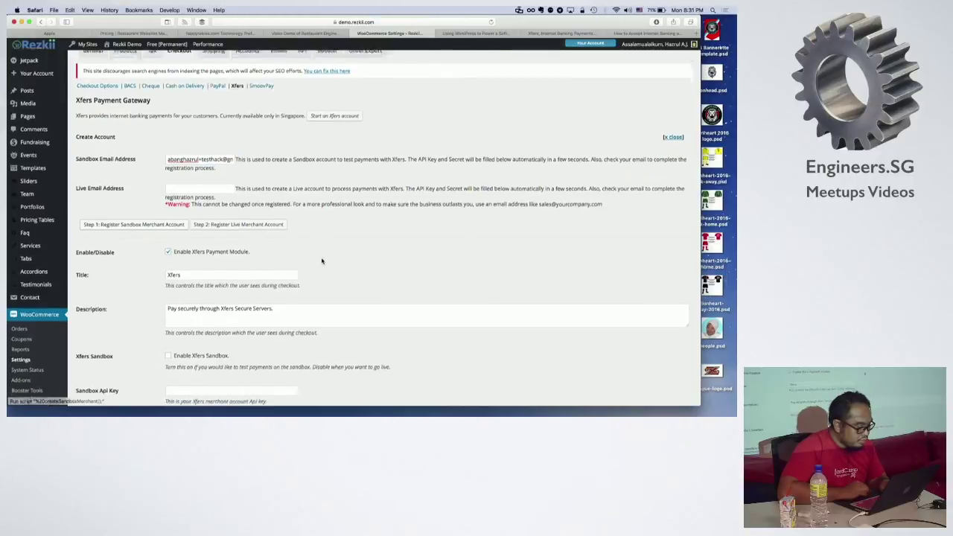
scroll(321, 261, up, 2)
scroll(322, 260, down, 4)
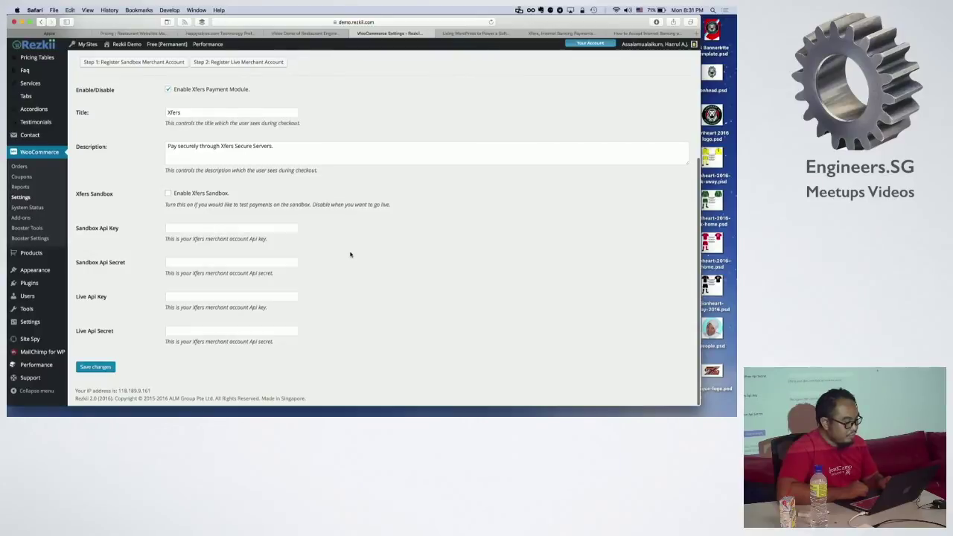
scroll(360, 239, up, 2)
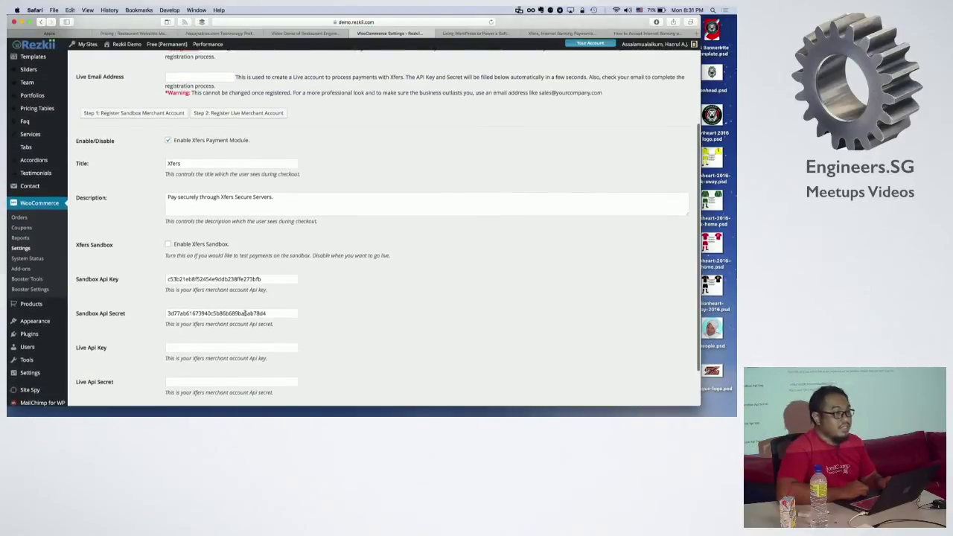
scroll(337, 307, down, 2)
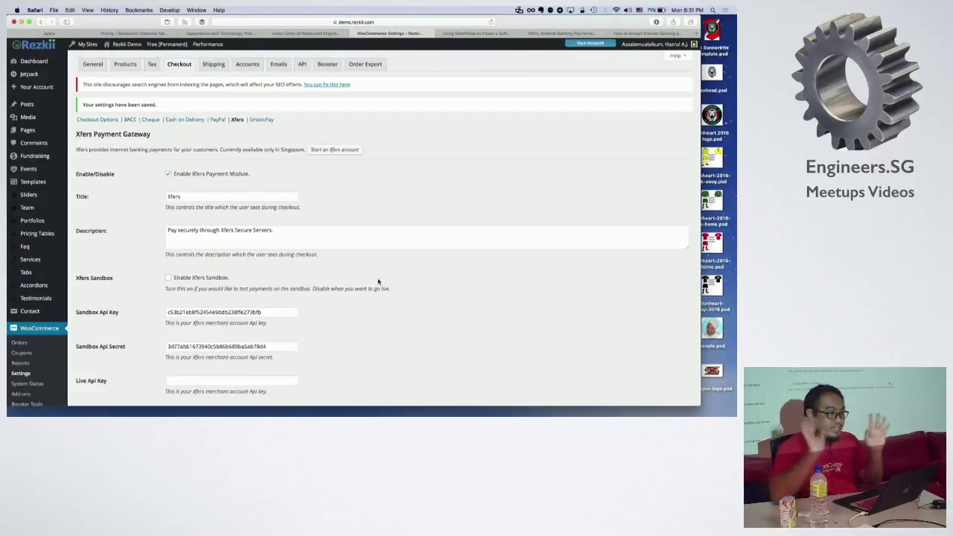
scroll(379, 282, down, 3)
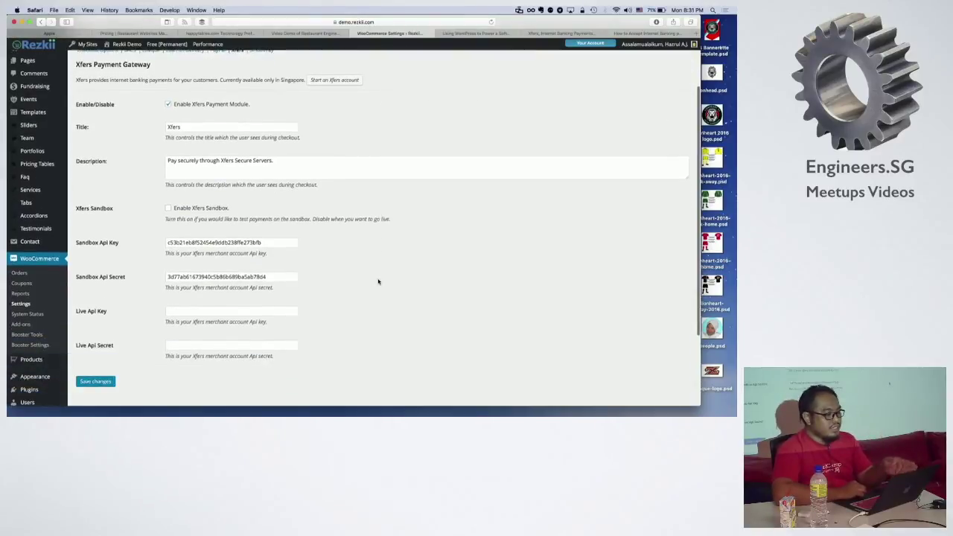
click(95, 378)
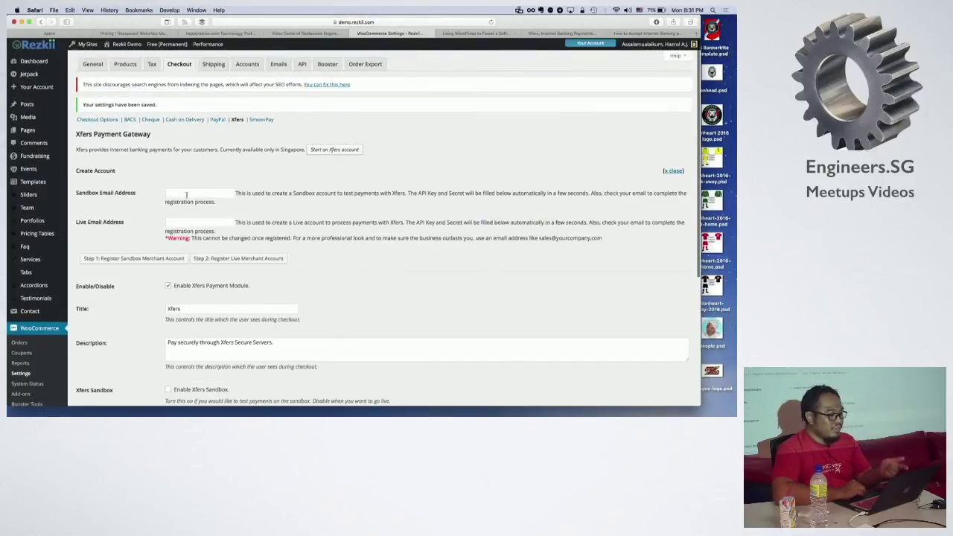
click(196, 194)
scroll(405, 272, down, 1)
scroll(406, 272, down, 5)
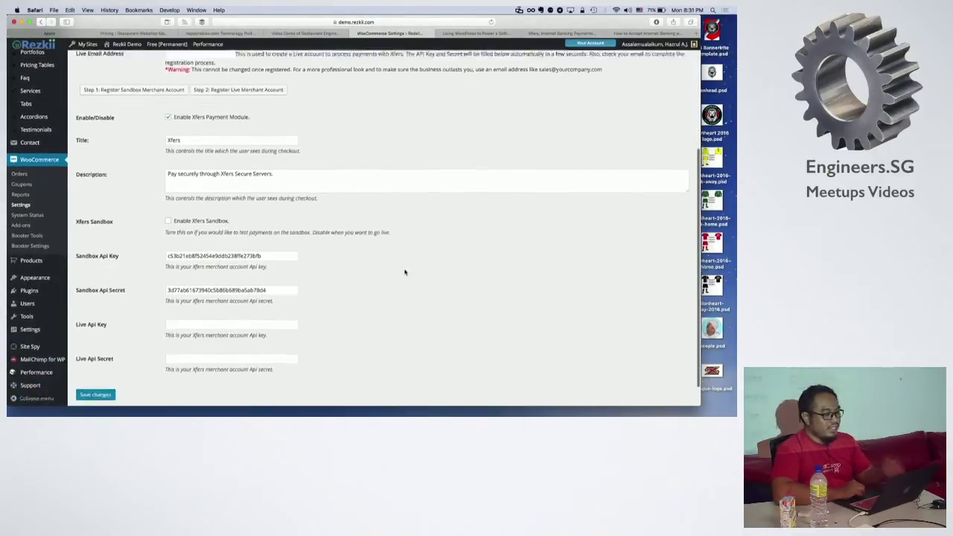